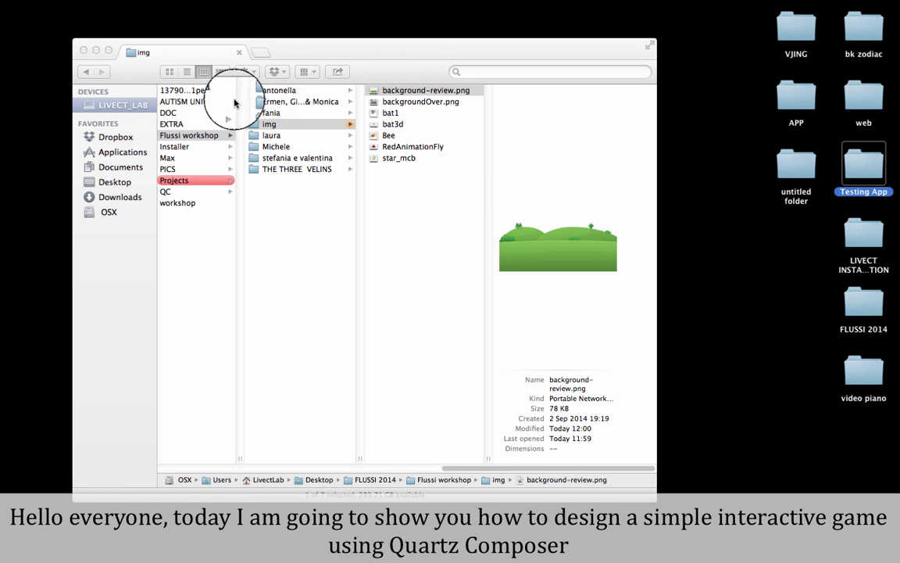
Create a blank composition in Quartz Composer, repositioning its Viewer and maximizing the Editor window
{"action": "mouse_move", "coordinate": [263, 554]}
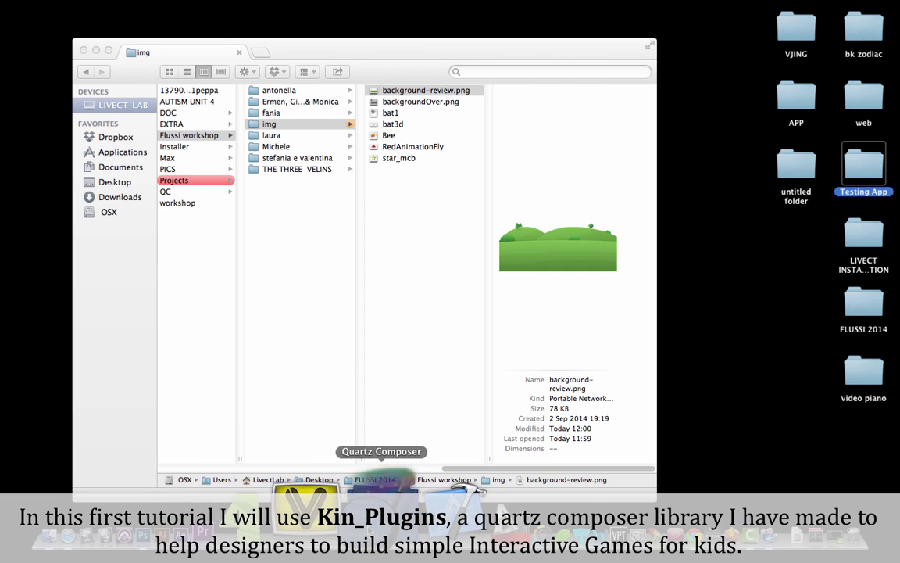
{"action": "left_click", "coordinate": [382, 484]}
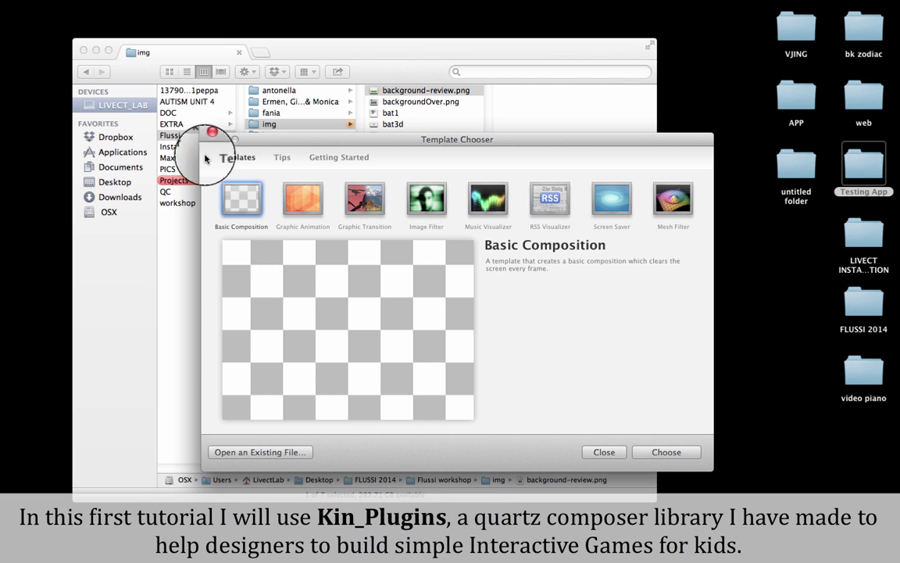
{"action": "left_click", "coordinate": [125, 4]}
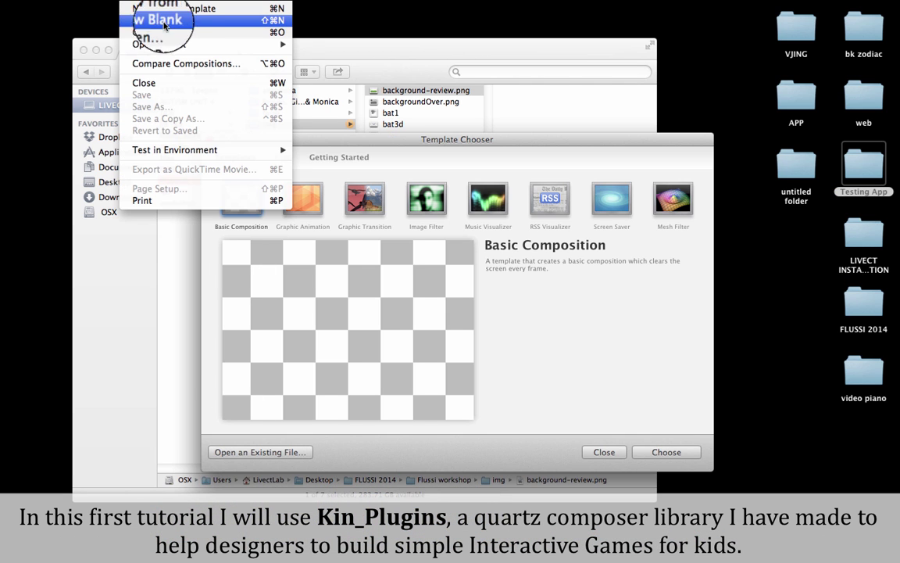
{"action": "left_click", "coordinate": [150, 25]}
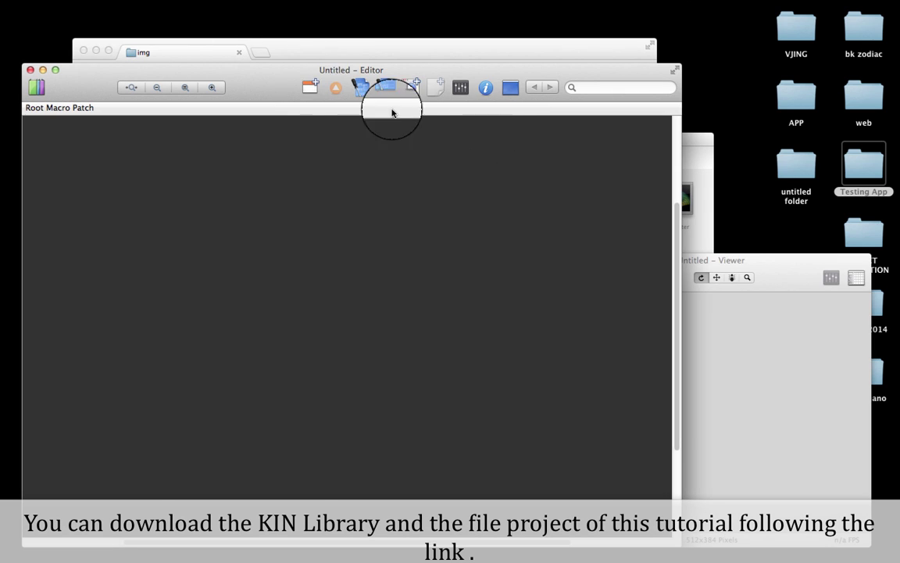
{"action": "left_click", "coordinate": [704, 260]}
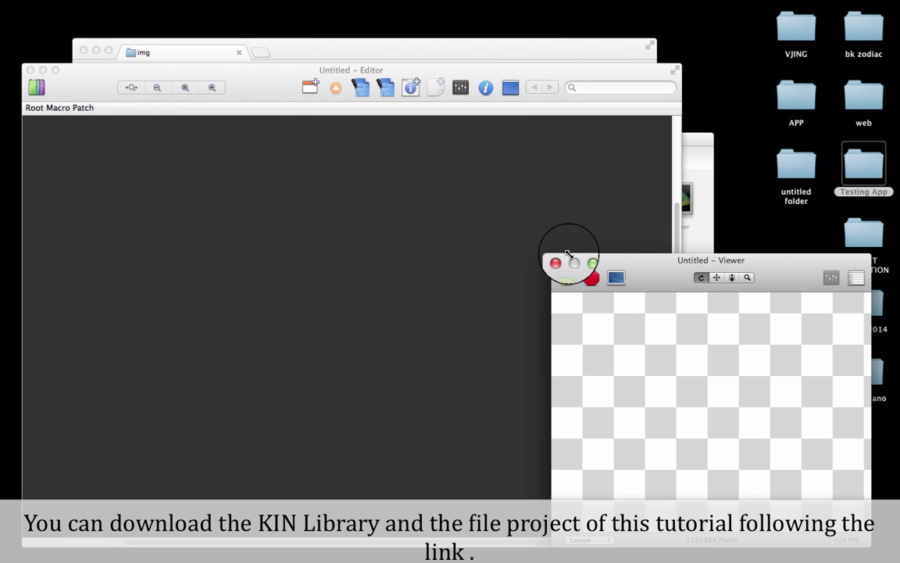
{"action": "left_click_drag", "start_coordinate": [618, 267], "coordinate": [550, 197]}
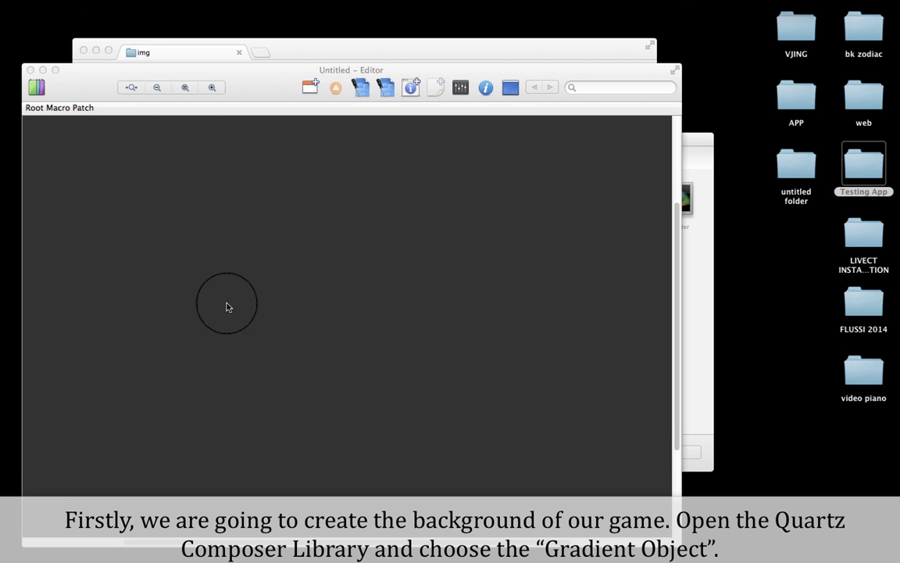
{"action": "left_click", "coordinate": [55, 70]}
Find the Gradient repository composition (Gradient.qtz) in the patch library and add it to the composition
{"action": "left_click", "coordinate": [17, 27]}
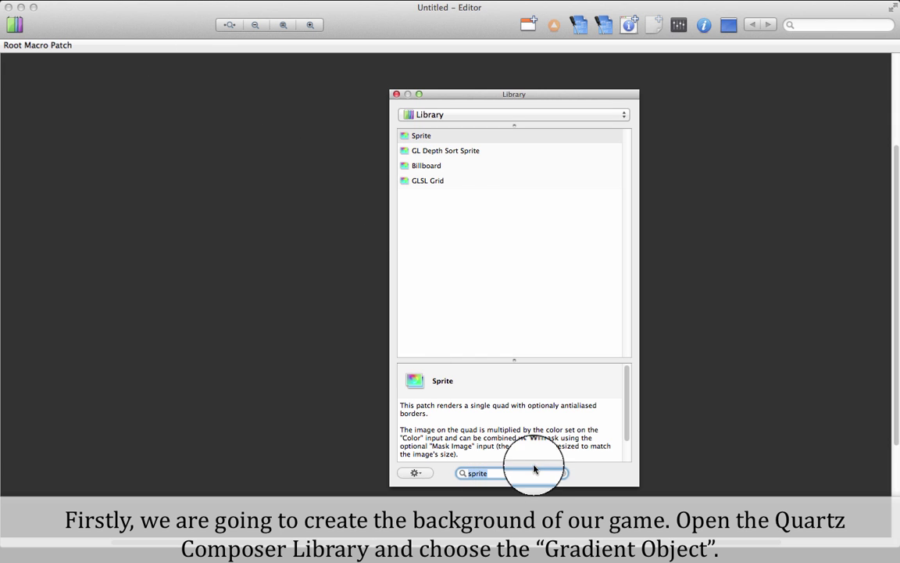
{"action": "type", "text": "gradi"}
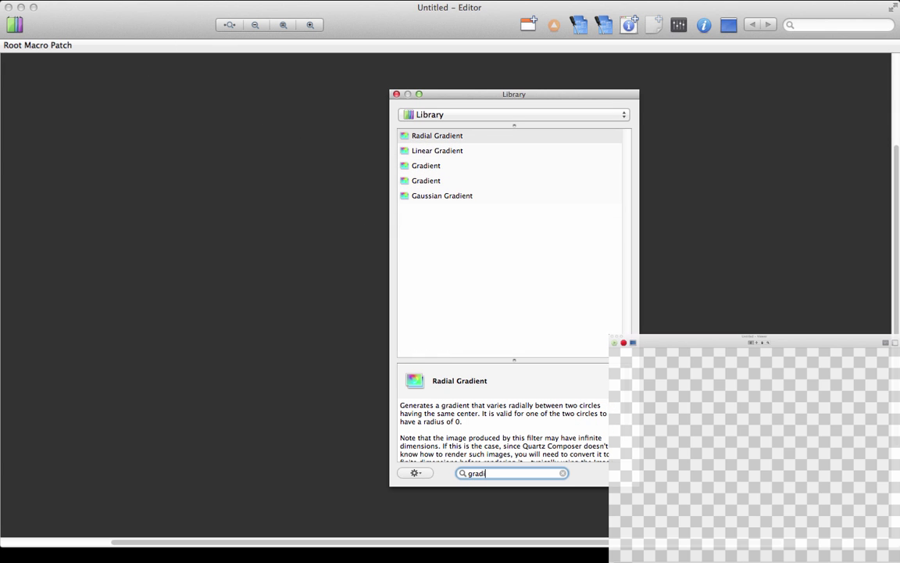
{"action": "key", "text": "Down"}
{"action": "key", "text": "Down"}
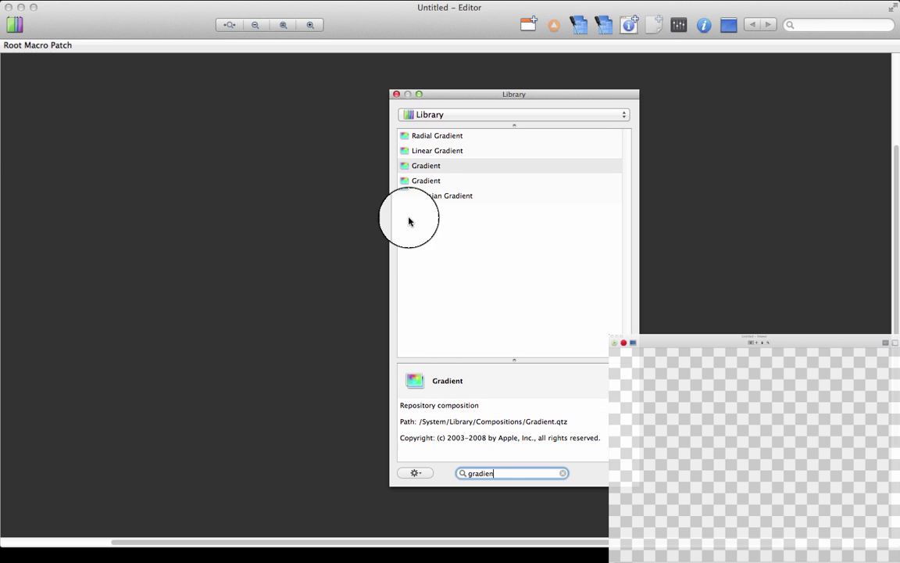
{"action": "left_click_drag", "start_coordinate": [422, 165], "coordinate": [108, 109]}
Show the Gradient patch's input parameters and set its Primary Color to a fully opaque pale blue for the sky
{"action": "left_click", "coordinate": [678, 26]}
{"action": "left_click_drag", "start_coordinate": [47, 107], "coordinate": [84, 107]}
{"action": "left_click", "coordinate": [805, 139]}
{"action": "left_click", "coordinate": [439, 395]}
{"action": "left_click_drag", "start_coordinate": [418, 523], "coordinate": [498, 522]}
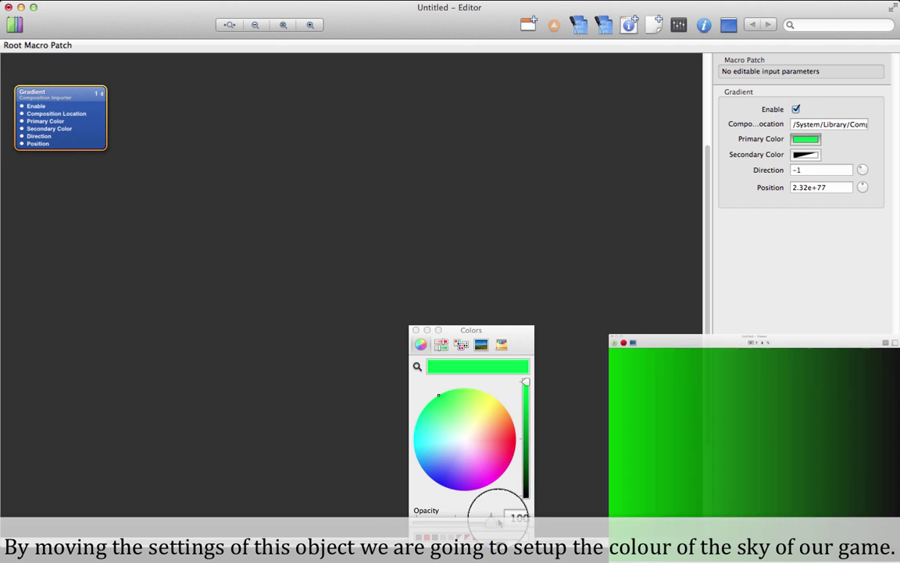
{"action": "left_click_drag", "start_coordinate": [426, 410], "coordinate": [453, 443]}
Set the Gradient patch's Secondary Color to a fully opaque medium blue
{"action": "left_click", "coordinate": [807, 155]}
{"action": "left_click", "coordinate": [490, 396]}
{"action": "left_click_drag", "start_coordinate": [420, 521], "coordinate": [495, 522]}
{"action": "left_click_drag", "start_coordinate": [485, 405], "coordinate": [442, 464]}
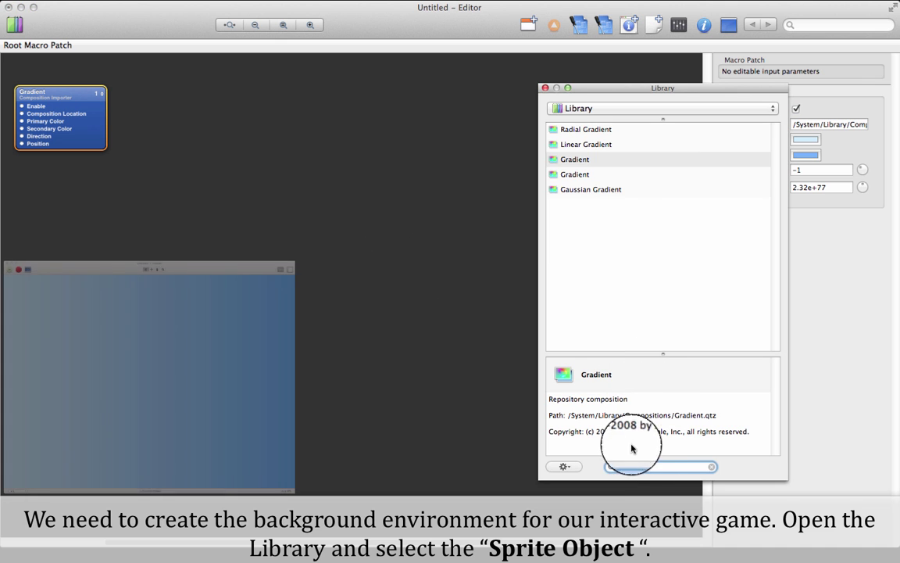
Find the Sprite patch in the library and add it to the composition for the background
{"action": "left_click", "coordinate": [649, 467]}
{"action": "type", "text": "sprite"}
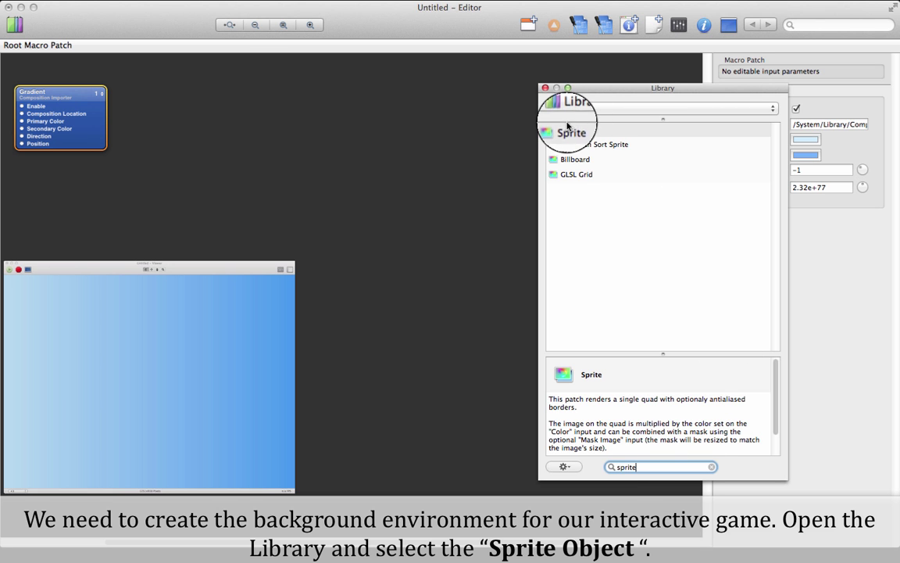
{"action": "left_click_drag", "start_coordinate": [555, 133], "coordinate": [271, 221]}
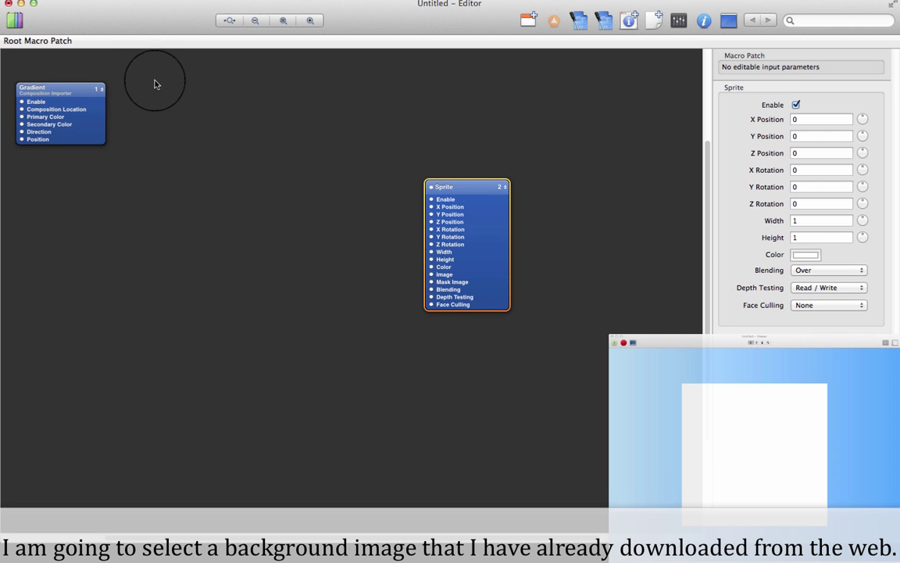
Switch to Finder, preview background-review.png, and feed it into the Sprite patch's Image input
{"action": "key", "text": "super+Tab"}
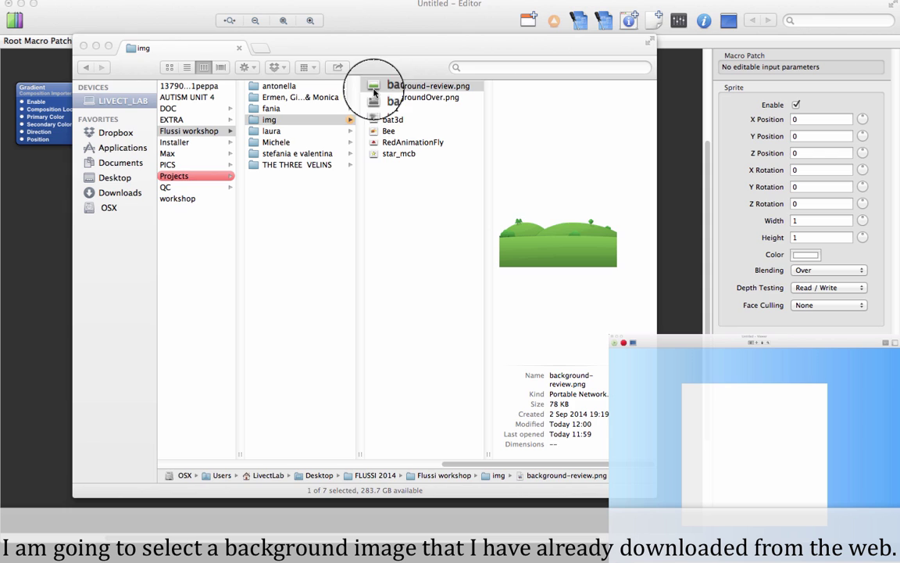
{"action": "key", "text": "space"}
{"action": "key", "text": "space"}
{"action": "left_click_drag", "start_coordinate": [374, 88], "coordinate": [430, 279]}
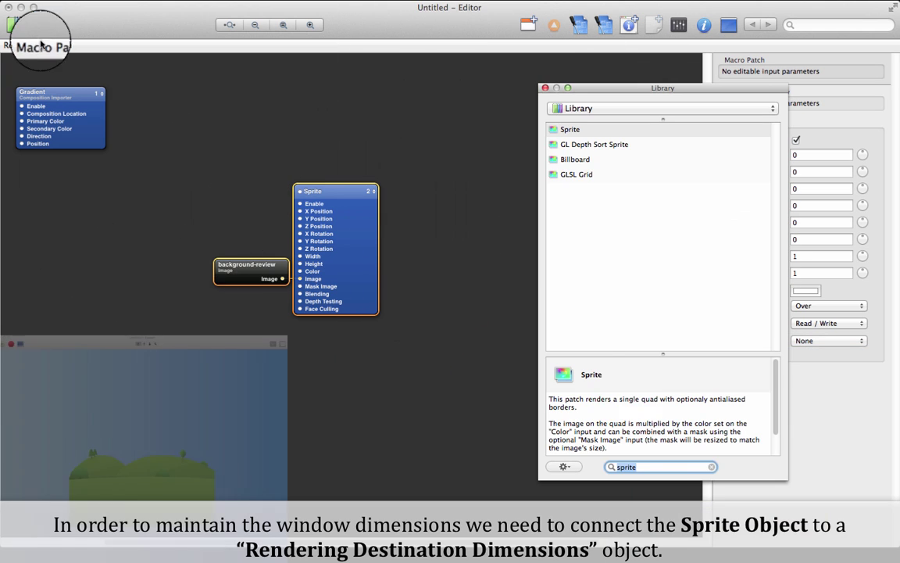
Search the library for "render" and add a Rendering Destination Dimensions patch near the Sprite patch
{"action": "type", "text": "render"}
{"action": "left_click", "coordinate": [619, 266]}
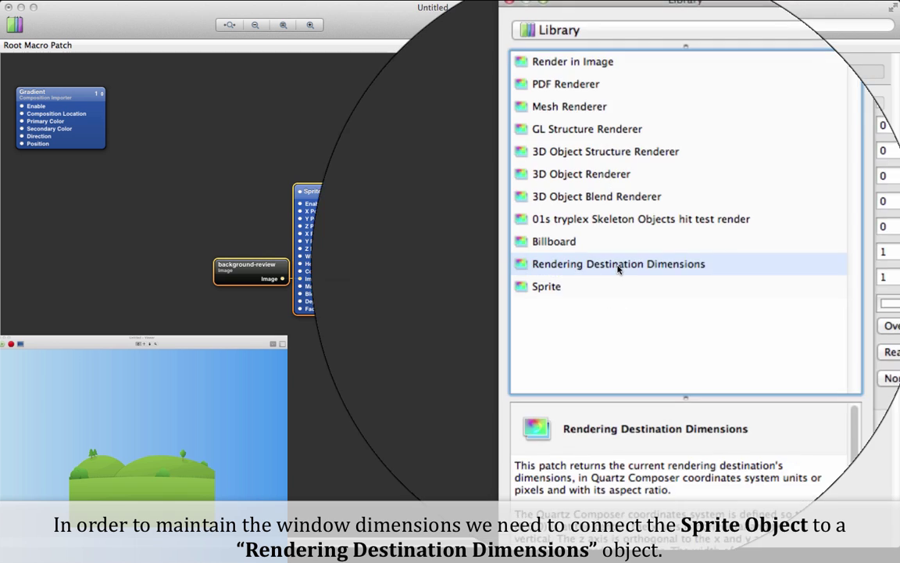
{"action": "left_click_drag", "start_coordinate": [605, 265], "coordinate": [149, 199]}
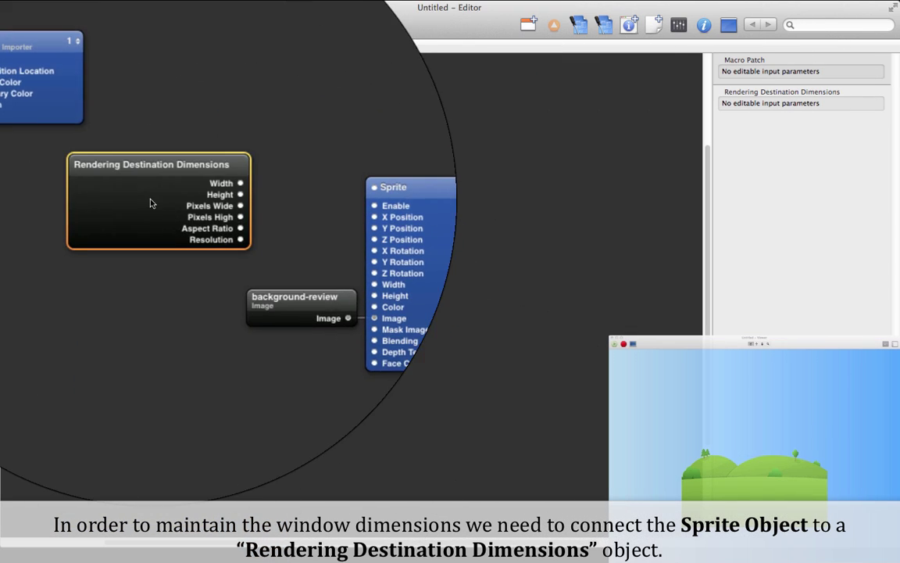
Connect the Width and Height outputs of Rendering Destination Dimensions to the Sprite's Width and Height inputs, spacing the patches out
{"action": "left_click_drag", "start_coordinate": [211, 191], "coordinate": [299, 258]}
{"action": "left_click_drag", "start_coordinate": [171, 204], "coordinate": [205, 188]}
{"action": "left_click_drag", "start_coordinate": [456, 216], "coordinate": [269, 275]}
{"action": "left_click_drag", "start_coordinate": [326, 260], "coordinate": [320, 325]}
{"action": "left_click_drag", "start_coordinate": [184, 189], "coordinate": [129, 257]}
{"action": "left_click", "coordinate": [208, 253]}
{"action": "left_click_drag", "start_coordinate": [190, 249], "coordinate": [295, 332]}
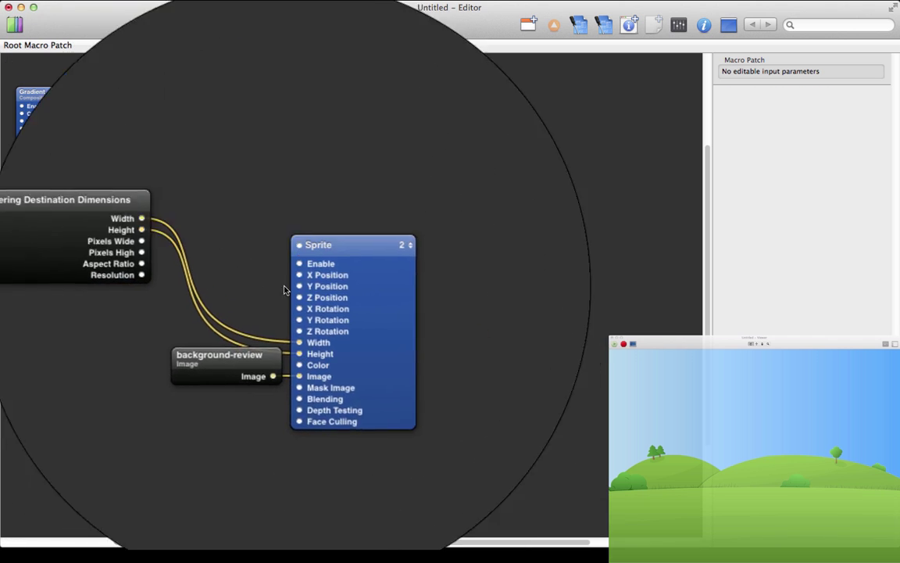
Group the dimensions, background-review and Sprite patches into a macro patch named BAckGround and place it beneath the Gradient patch
{"action": "left_click_drag", "start_coordinate": [110, 255], "coordinate": [113, 336]}
{"action": "left_click_drag", "start_coordinate": [104, 221], "coordinate": [328, 375]}
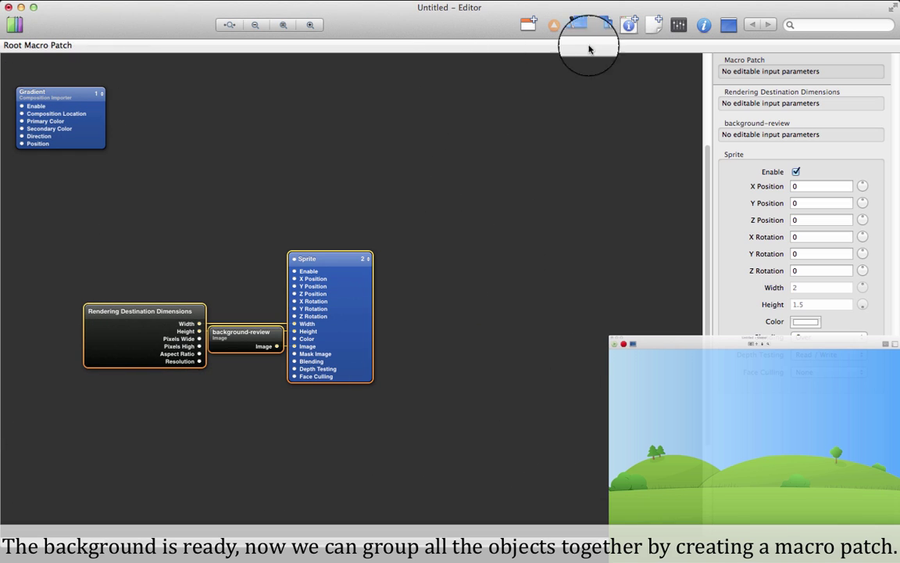
{"action": "left_click", "coordinate": [528, 27]}
{"action": "double_click", "coordinate": [214, 307]}
{"action": "type", "text": "BAckGr"}
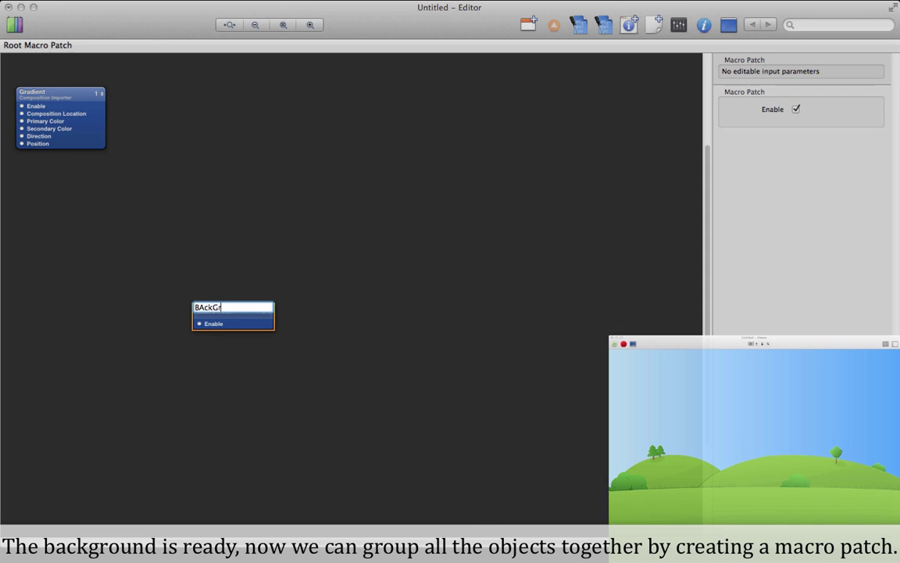
{"action": "type", "text": "ound"}
{"action": "key", "text": "Return"}
{"action": "left_click_drag", "start_coordinate": [221, 328], "coordinate": [56, 164]}
Add another Sprite patch from the library for the player and place it in the middle of the editor
{"action": "left_click", "coordinate": [14, 24]}
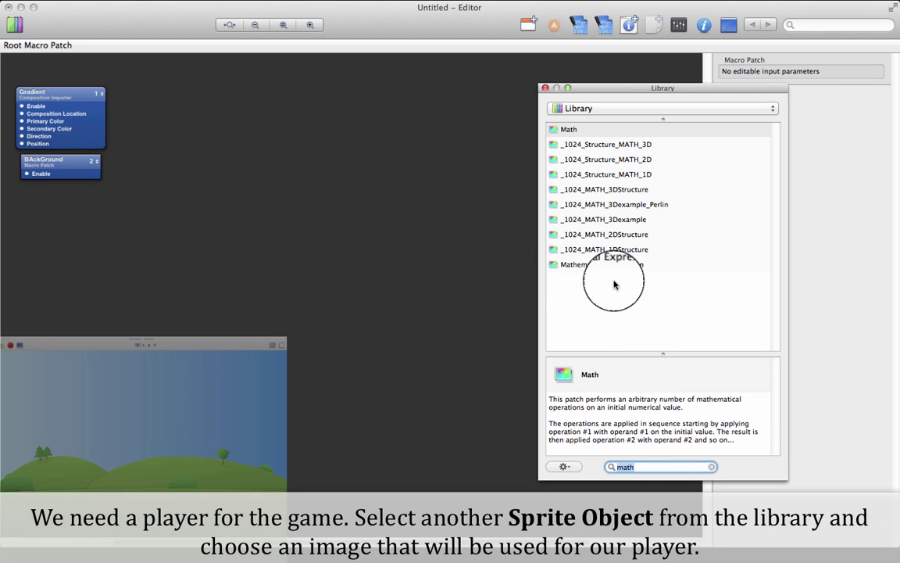
{"action": "left_click", "coordinate": [655, 464]}
{"action": "type", "text": "spri"}
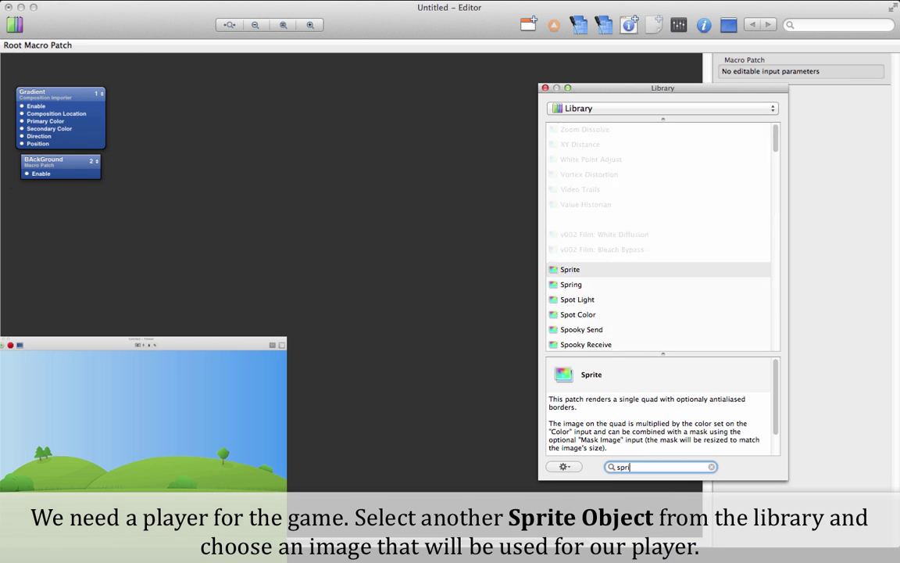
{"action": "key", "text": "Return"}
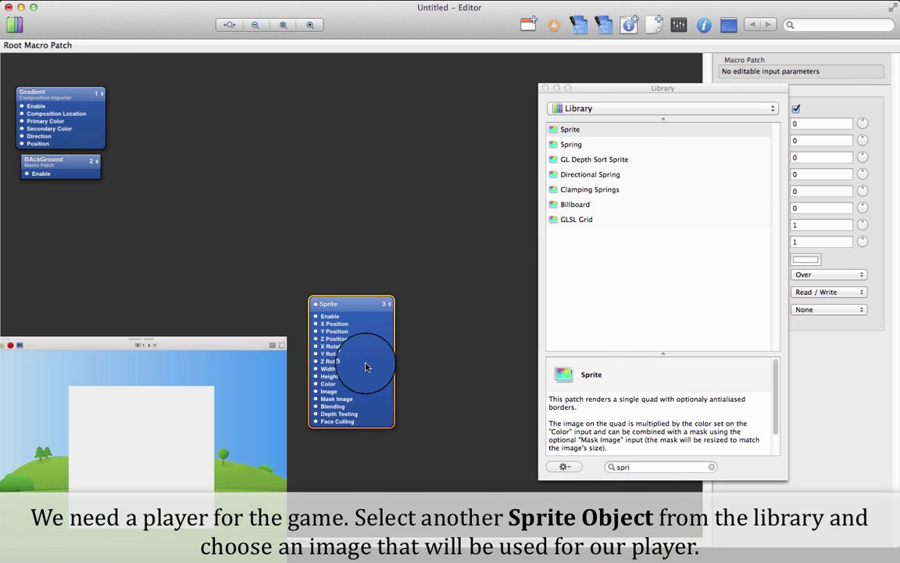
{"action": "left_click_drag", "start_coordinate": [366, 367], "coordinate": [366, 267]}
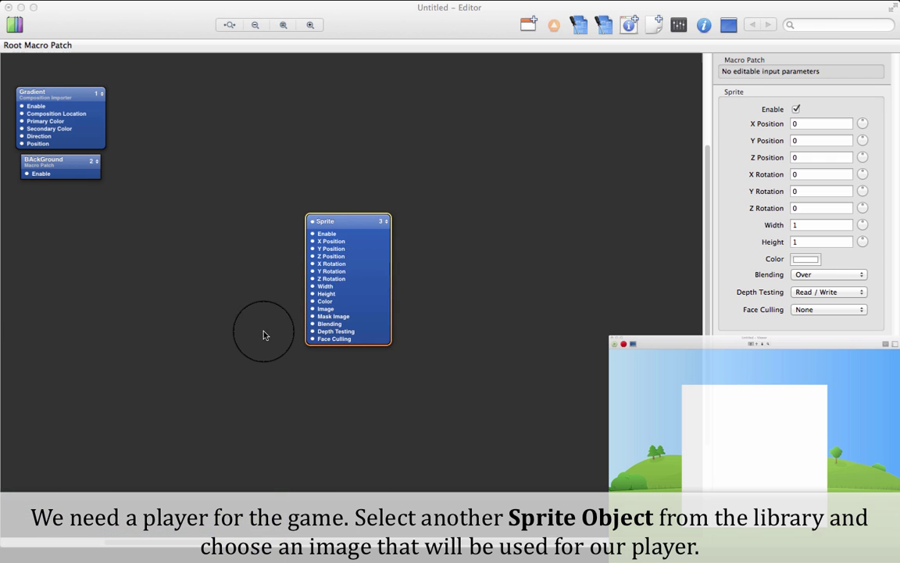
Switch to Finder, preview the RedAnimationFly GIF, and feed it into the new Sprite patch's Image input
{"action": "key", "text": "super+Tab"}
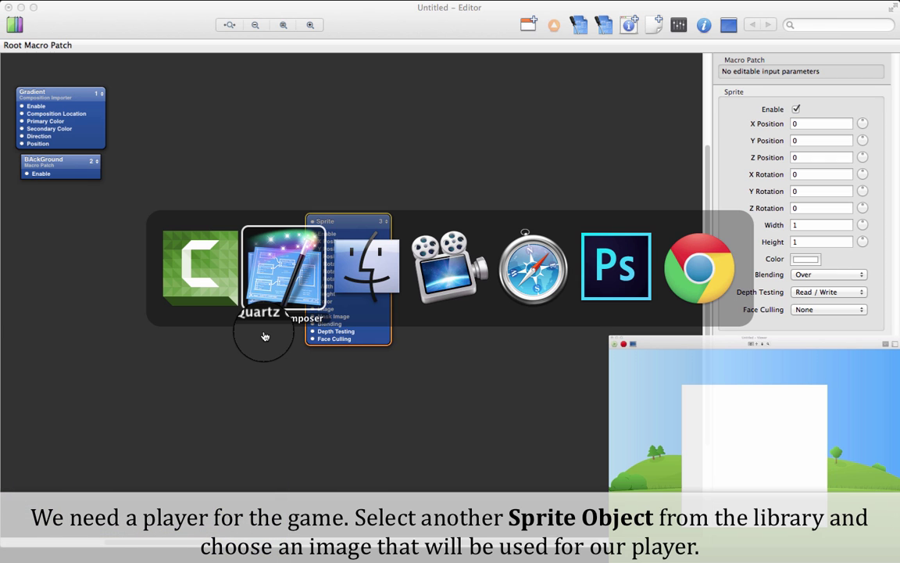
{"action": "key", "text": "super+Tab"}
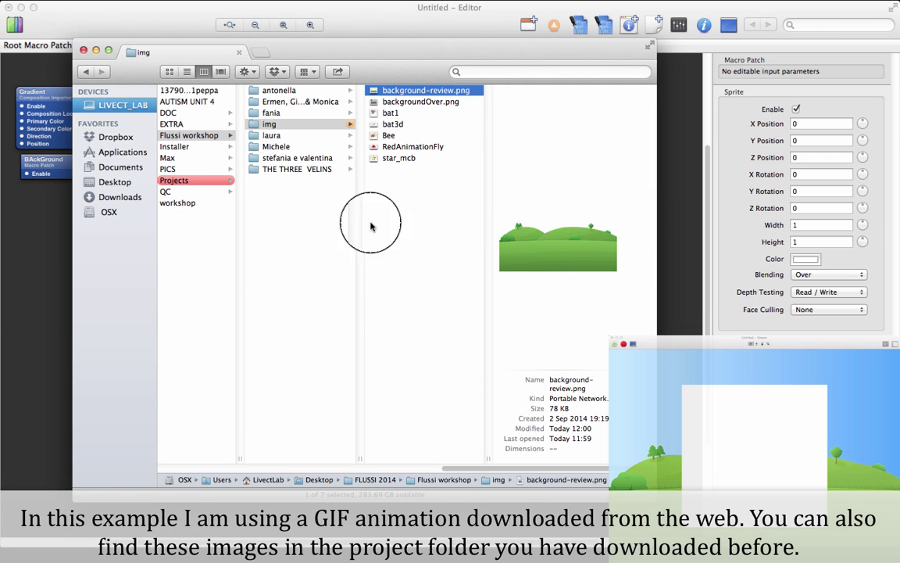
{"action": "left_click", "coordinate": [395, 148]}
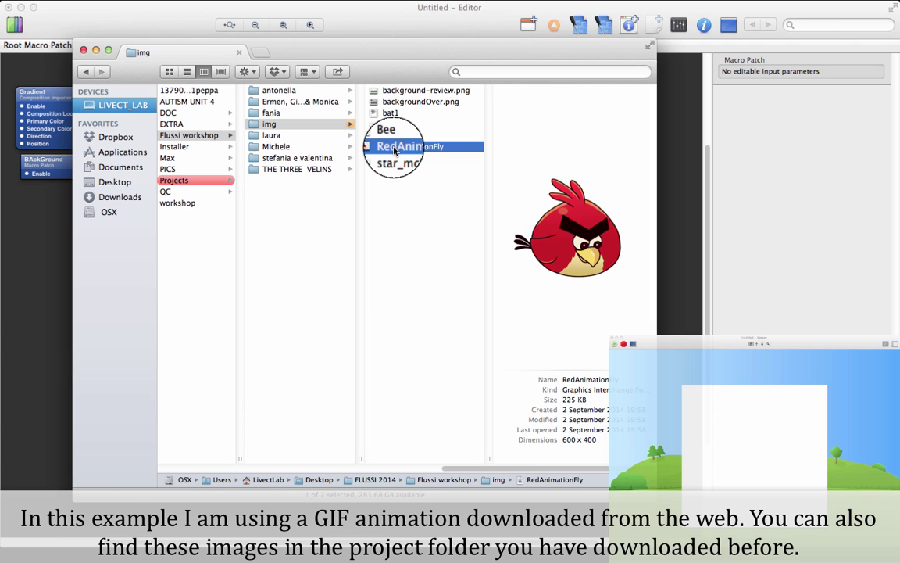
{"action": "key", "text": "space"}
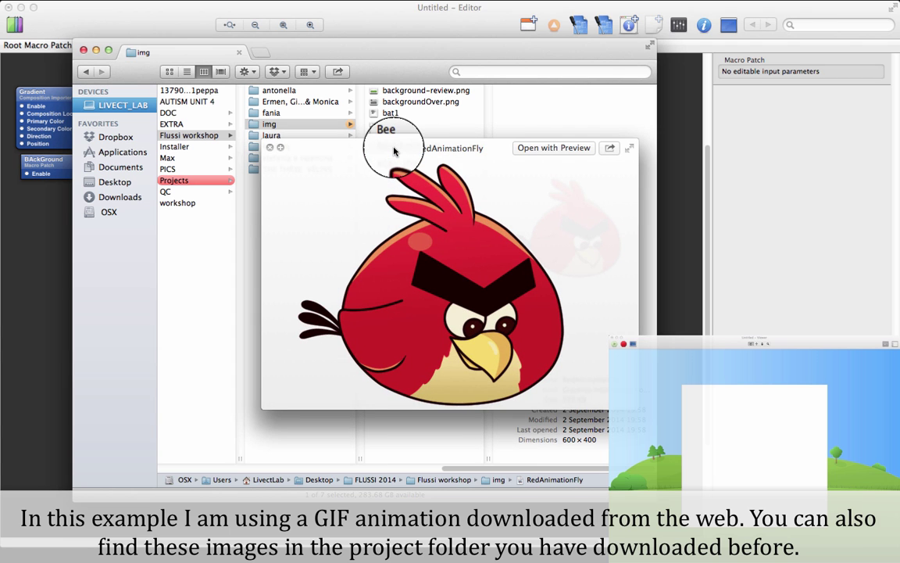
{"action": "key", "text": "space"}
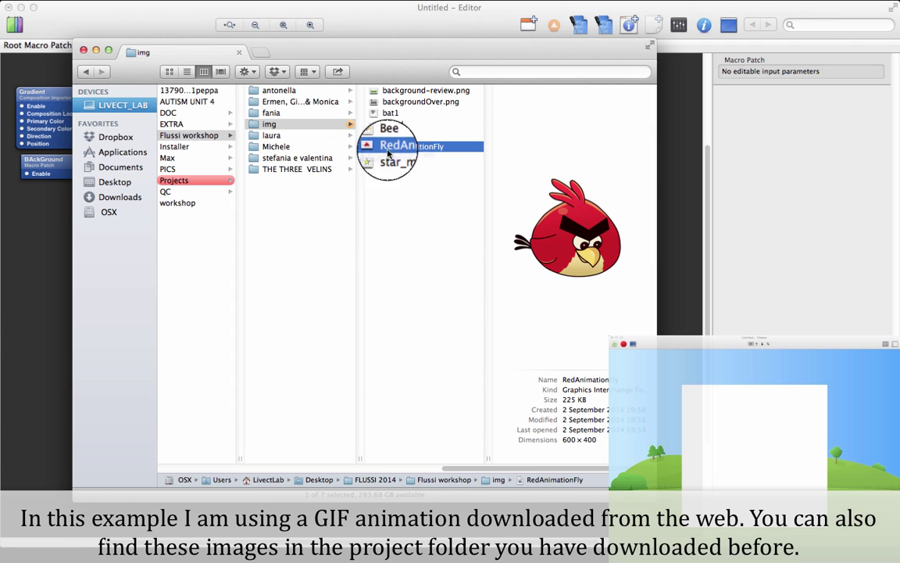
{"action": "left_click_drag", "start_coordinate": [395, 147], "coordinate": [326, 310]}
{"action": "left_click_drag", "start_coordinate": [262, 290], "coordinate": [283, 299]}
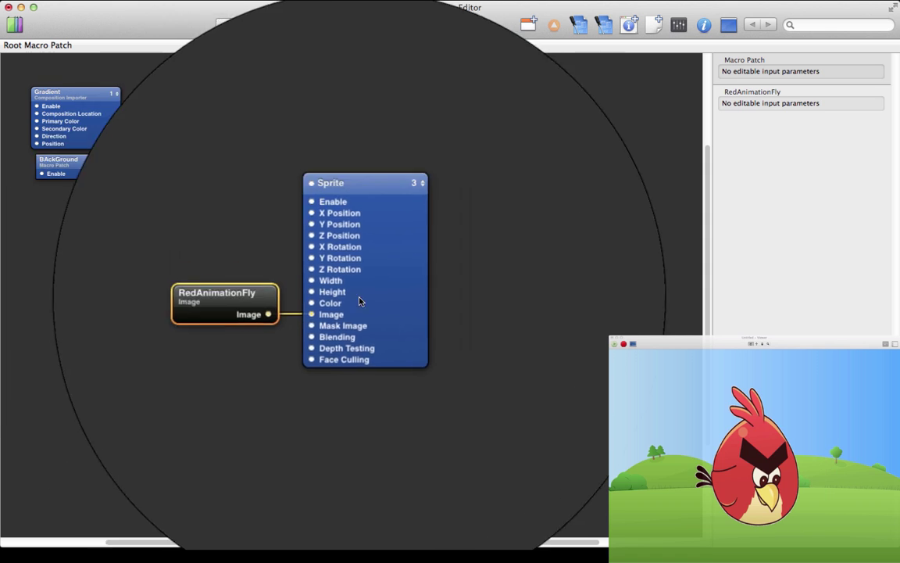
Set the player Sprite's Width to 0.2 and its Height to 0.15
{"action": "left_click", "coordinate": [362, 302], "text": "shift"}
{"action": "left_click_drag", "start_coordinate": [362, 301], "coordinate": [333, 300]}
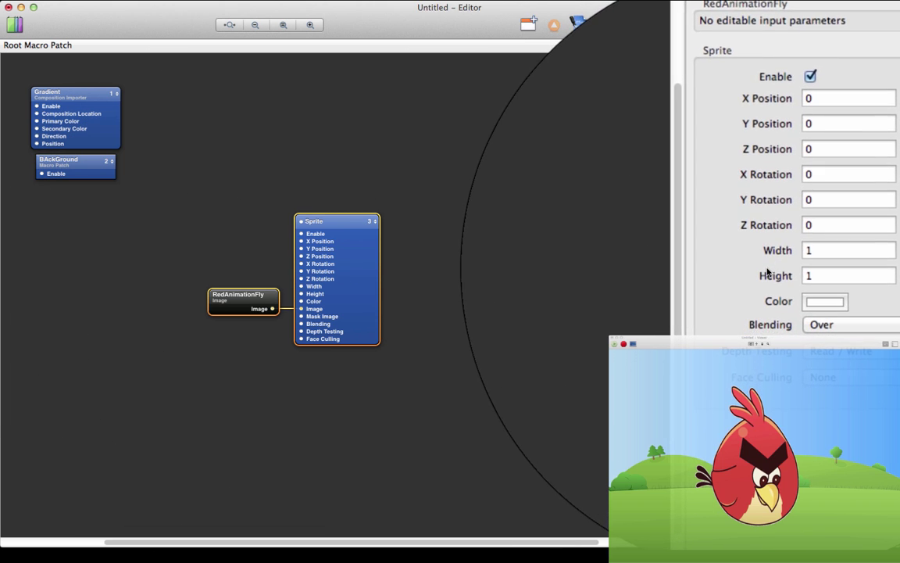
{"action": "left_click_drag", "start_coordinate": [803, 257], "coordinate": [774, 265]}
{"action": "type", "text": "0.2"}
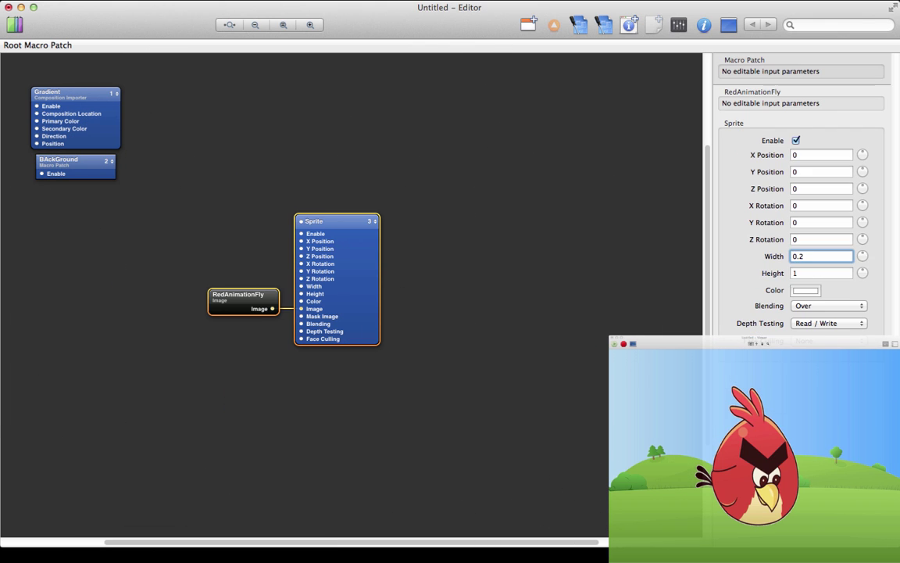
{"action": "key", "text": "Tab"}
{"action": "type", "text": "0"}
{"action": "type", "text": "0.1"}
{"action": "key", "text": "Return"}
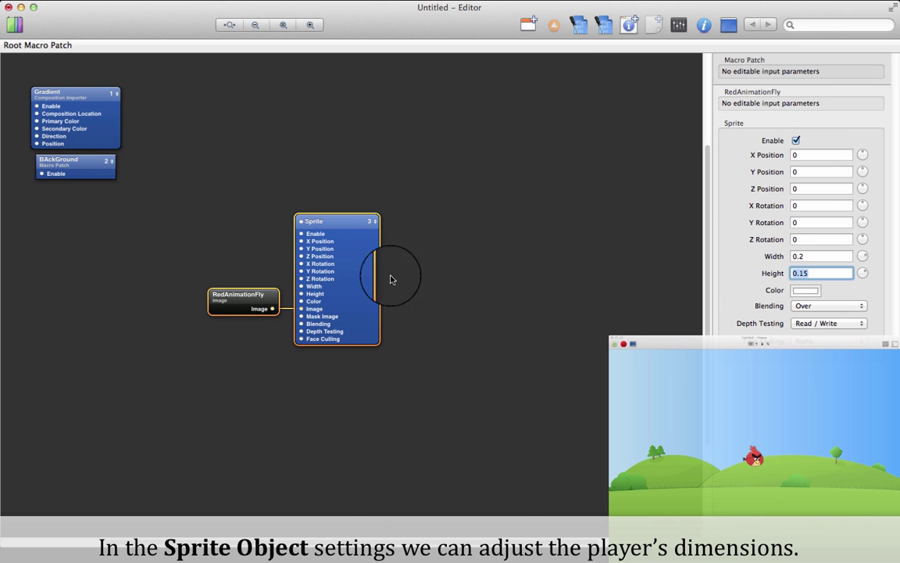
Move the player Sprite patch farther from the RedAnimationFly patch and open the patch library
{"action": "left_click", "coordinate": [423, 262]}
{"action": "left_click", "coordinate": [331, 291]}
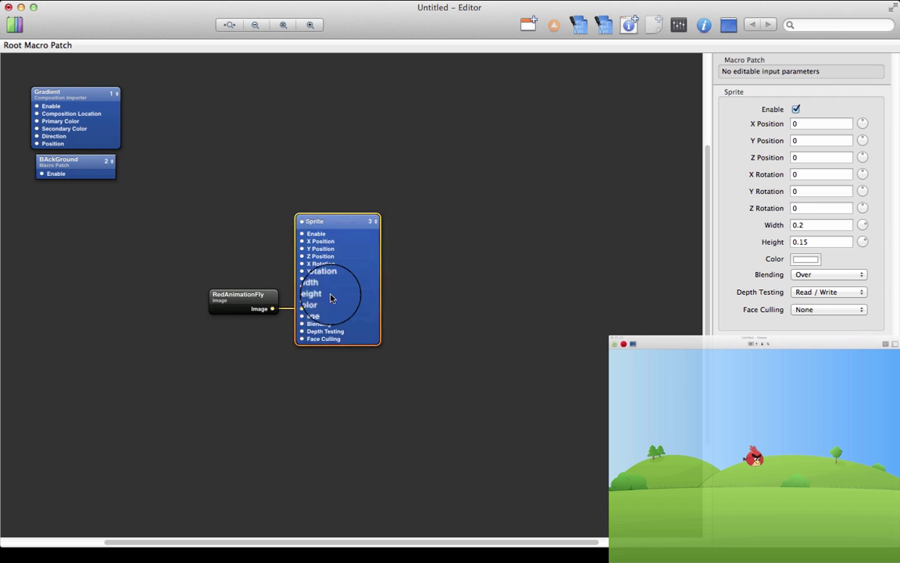
{"action": "left_click_drag", "start_coordinate": [332, 291], "coordinate": [395, 292]}
{"action": "left_click", "coordinate": [17, 30]}
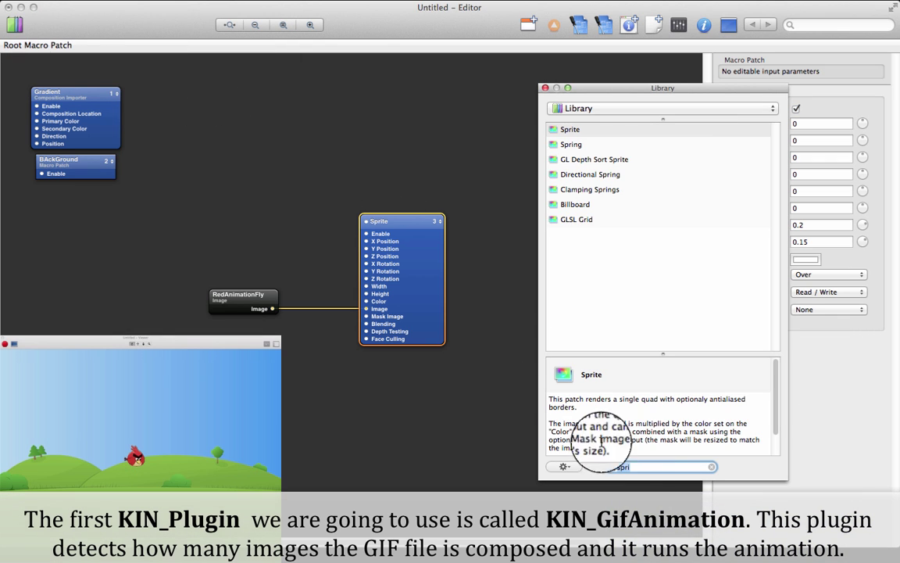
Search the patch library for "kin" and add the KIN_GifAmimation patch below RedAnimationFly in the editor
{"action": "type", "text": "ki"}
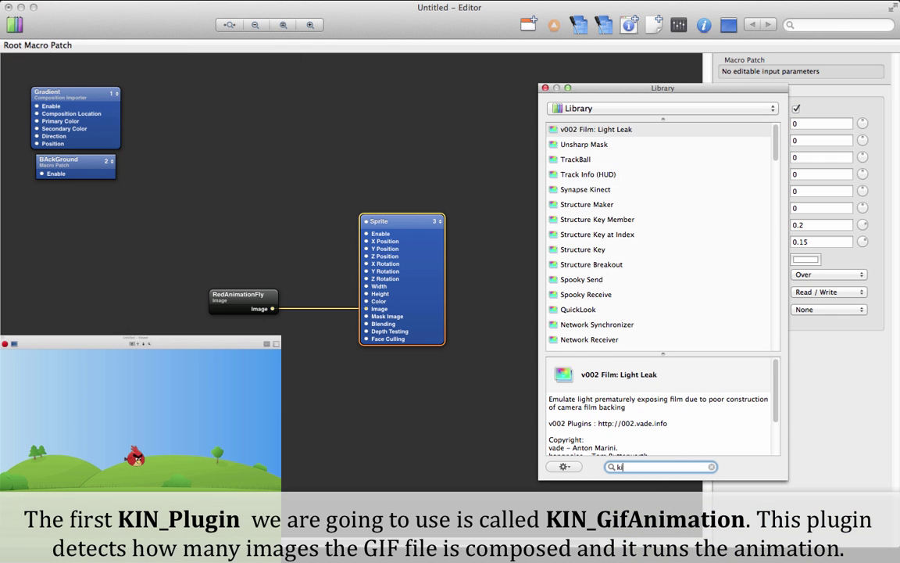
{"action": "type", "text": "n"}
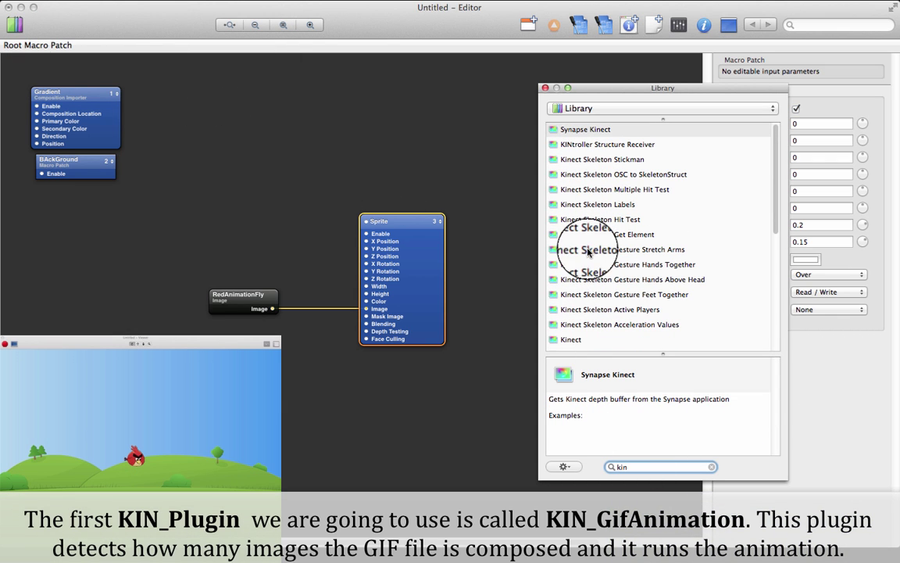
{"action": "scroll", "coordinate": [594, 258], "scroll_direction": "down", "scroll_amount": 8}
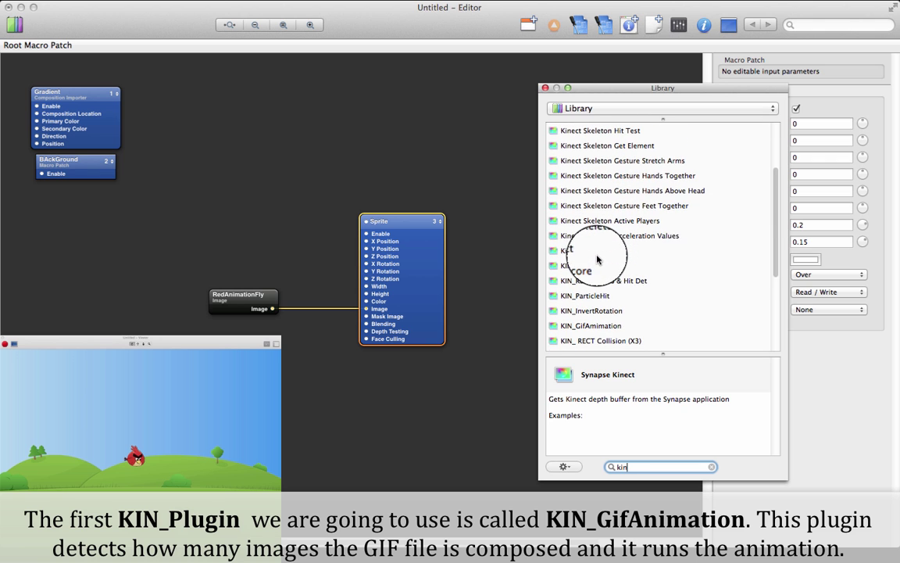
{"action": "scroll", "coordinate": [597, 259], "scroll_direction": "down", "scroll_amount": 2}
{"action": "left_click", "coordinate": [571, 267]}
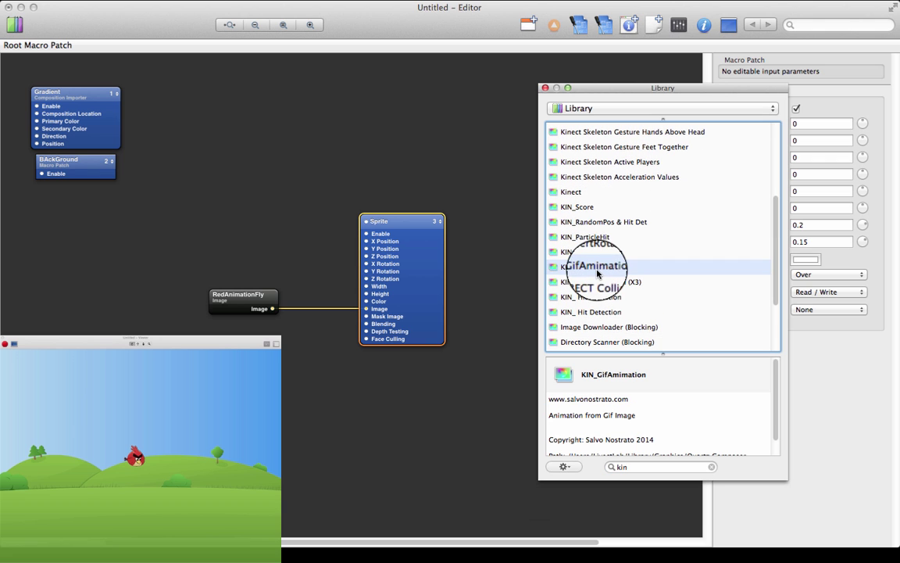
{"action": "left_click_drag", "start_coordinate": [569, 266], "coordinate": [299, 347]}
{"action": "left_click", "coordinate": [267, 351]}
Disconnect RedAnimationFly from the Sprite, move it away, and enable Extract All Images in its settings
{"action": "left_click", "coordinate": [249, 300]}
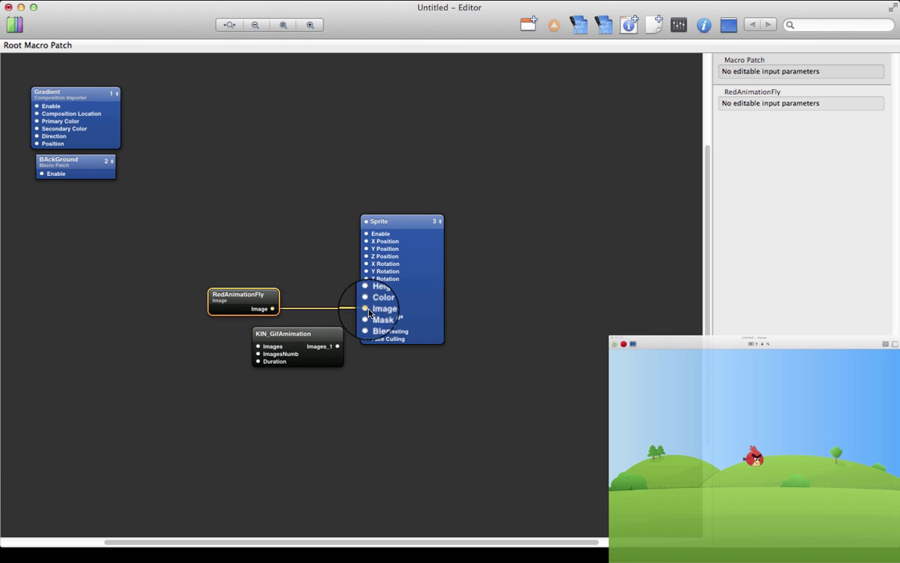
{"action": "left_click_drag", "start_coordinate": [266, 304], "coordinate": [210, 303]}
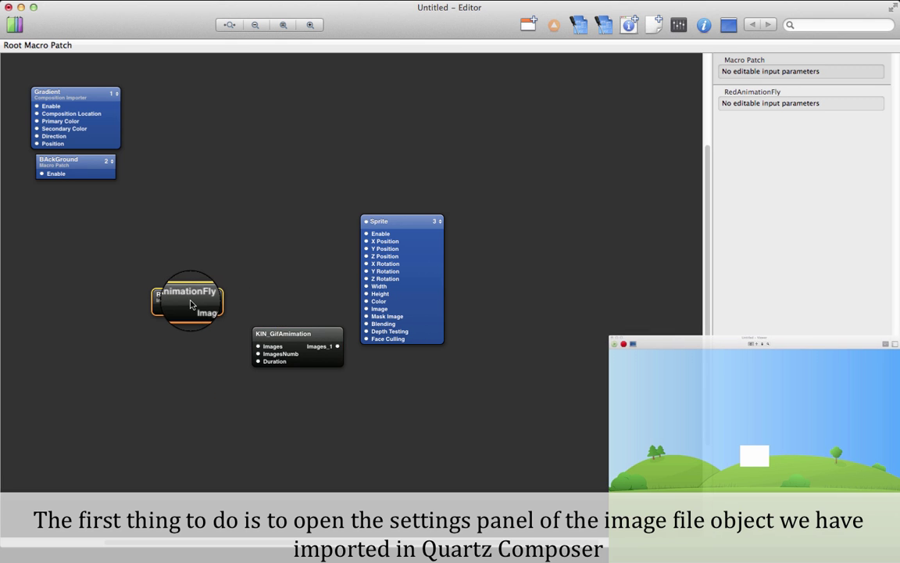
{"action": "left_click", "coordinate": [703, 26]}
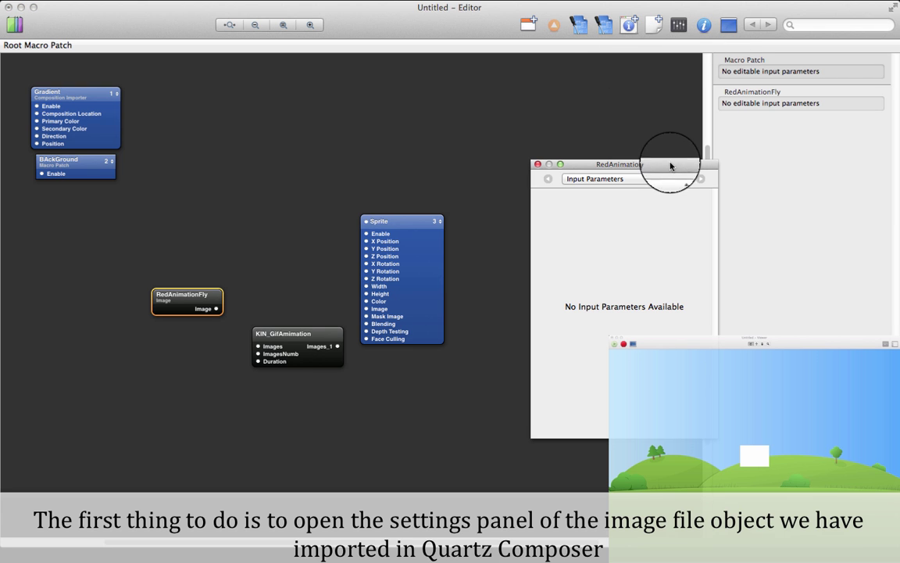
{"action": "left_click_drag", "start_coordinate": [670, 166], "coordinate": [438, 110]}
{"action": "left_click", "coordinate": [469, 124]}
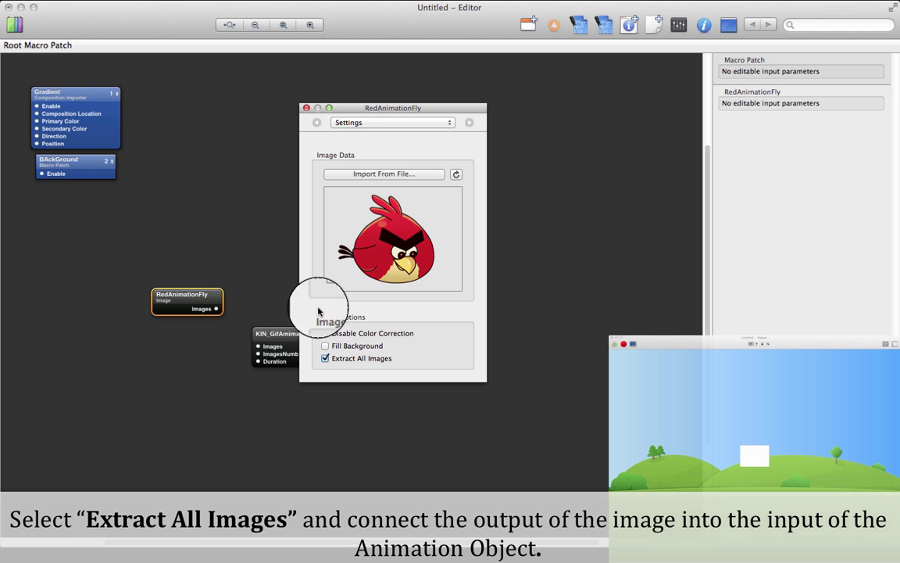
{"action": "left_click", "coordinate": [305, 108]}
Connect RedAnimationFly's Images output to KIN_GifAmimation's Images input, and set ImagesNumb to 6 and Duration to 1
{"action": "mouse_move", "coordinate": [217, 311]}
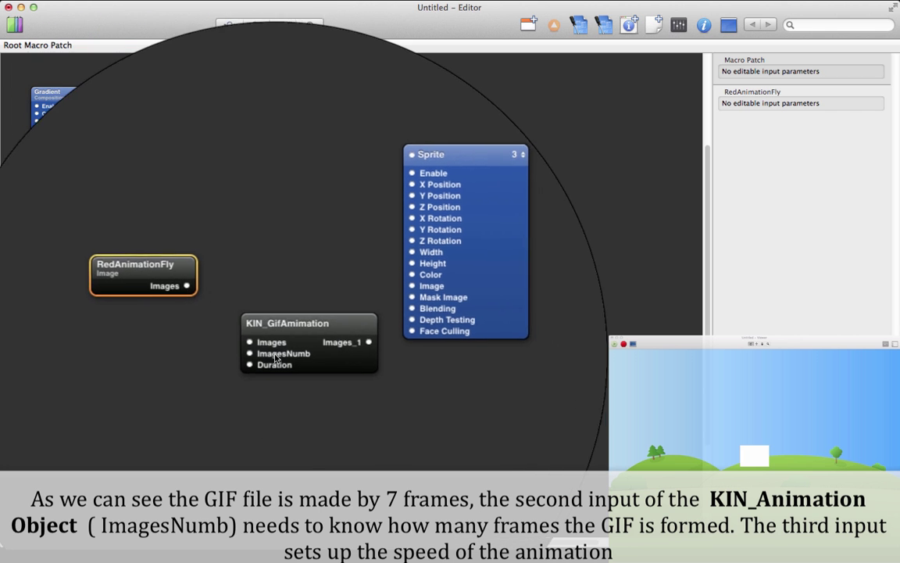
{"action": "left_click_drag", "start_coordinate": [216, 309], "coordinate": [254, 347]}
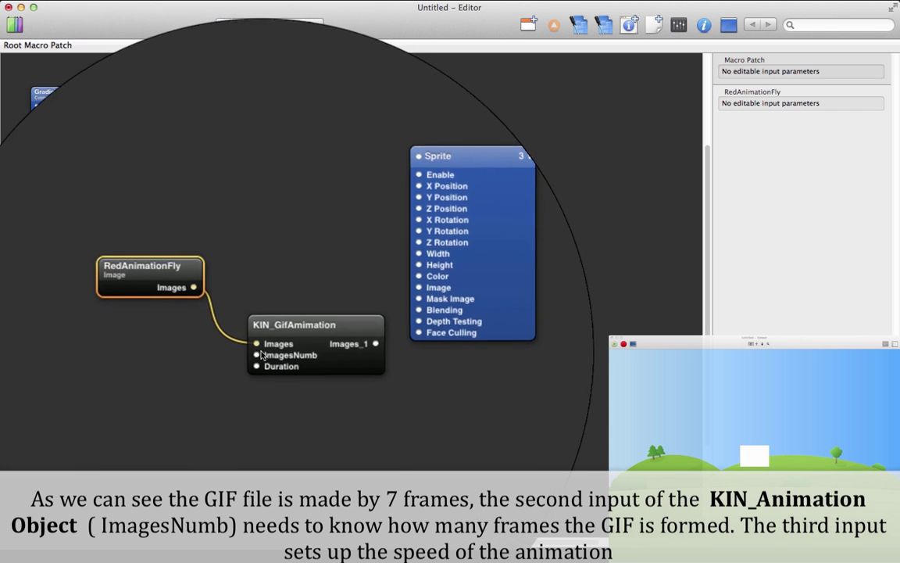
{"action": "double_click", "coordinate": [261, 358]}
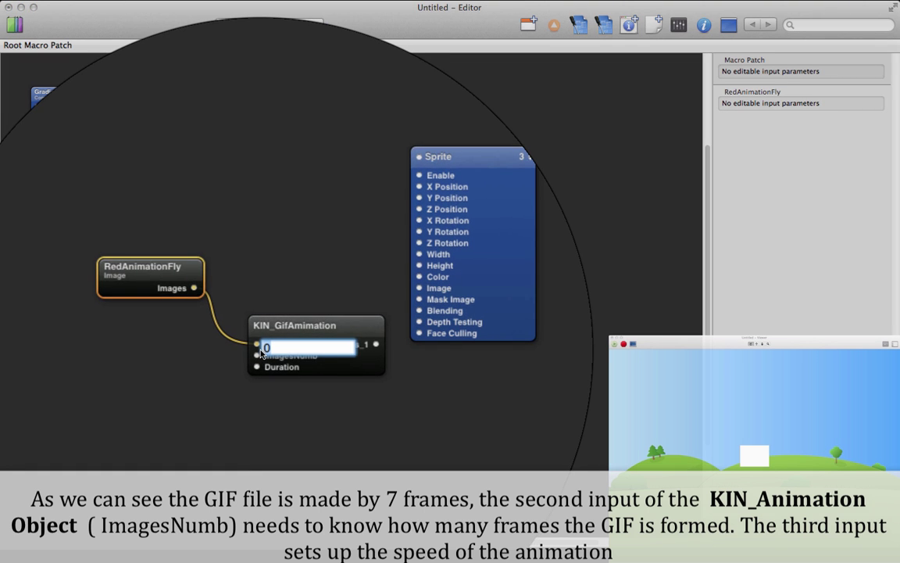
{"action": "type", "text": "7"}
{"action": "key", "text": "Return"}
{"action": "double_click", "coordinate": [262, 365]}
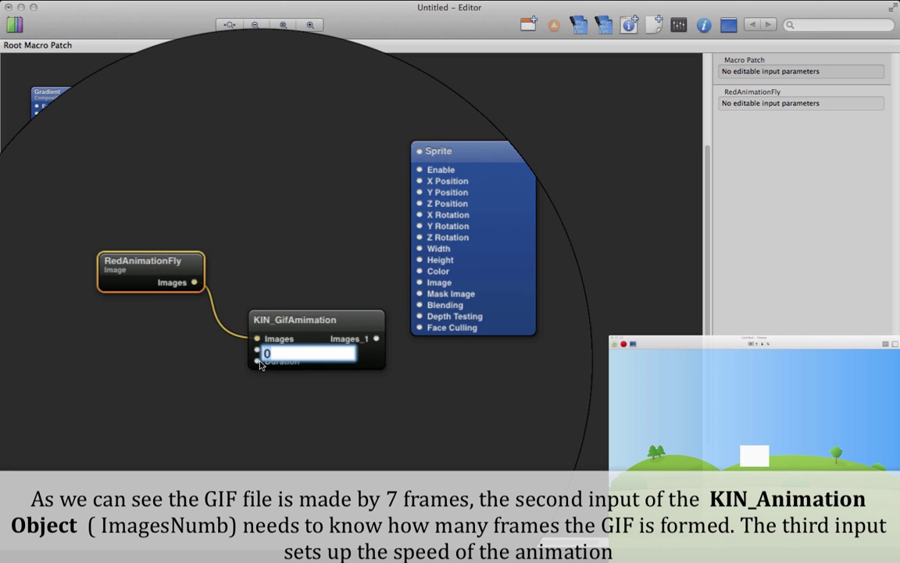
{"action": "type", "text": "1"}
{"action": "key", "text": "Return"}
Feed KIN_GifAmimation's Images_1 output into the Sprite's Image input and line up the three connected patches with more room around them
{"action": "left_click", "coordinate": [296, 341]}
{"action": "left_click_drag", "start_coordinate": [297, 341], "coordinate": [277, 308]}
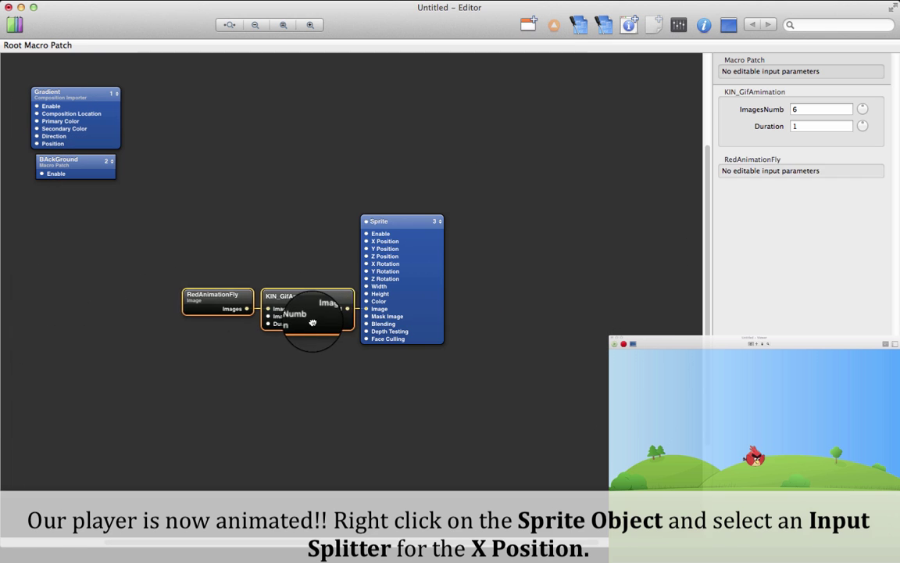
{"action": "left_click_drag", "start_coordinate": [187, 213], "coordinate": [447, 360]}
{"action": "left_click_drag", "start_coordinate": [419, 321], "coordinate": [458, 321]}
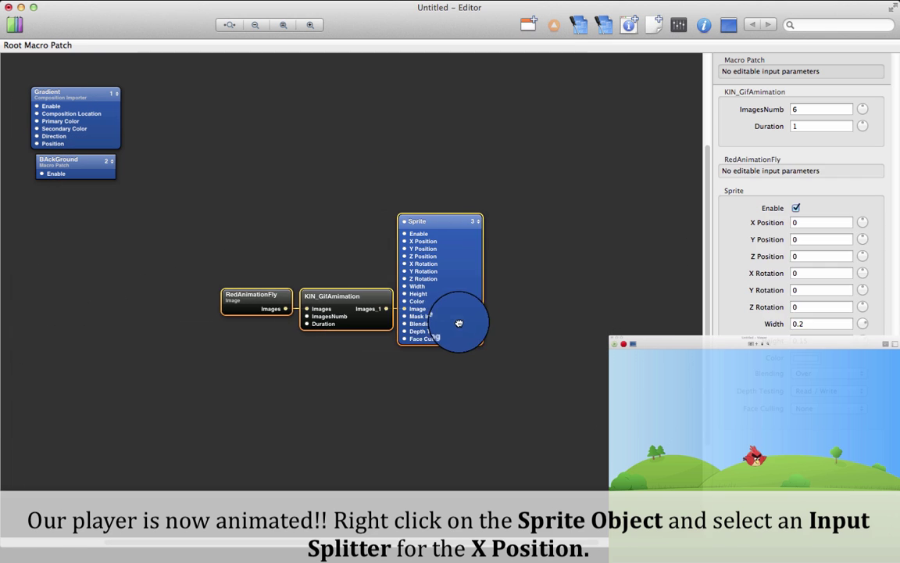
{"action": "left_click", "coordinate": [528, 270]}
{"action": "left_click_drag", "start_coordinate": [240, 295], "coordinate": [243, 296]}
Insert an input splitter for the Sprite's X Position, place it beside the Sprite, and vary its value to test horizontal movement
{"action": "right_click", "coordinate": [433, 256]}
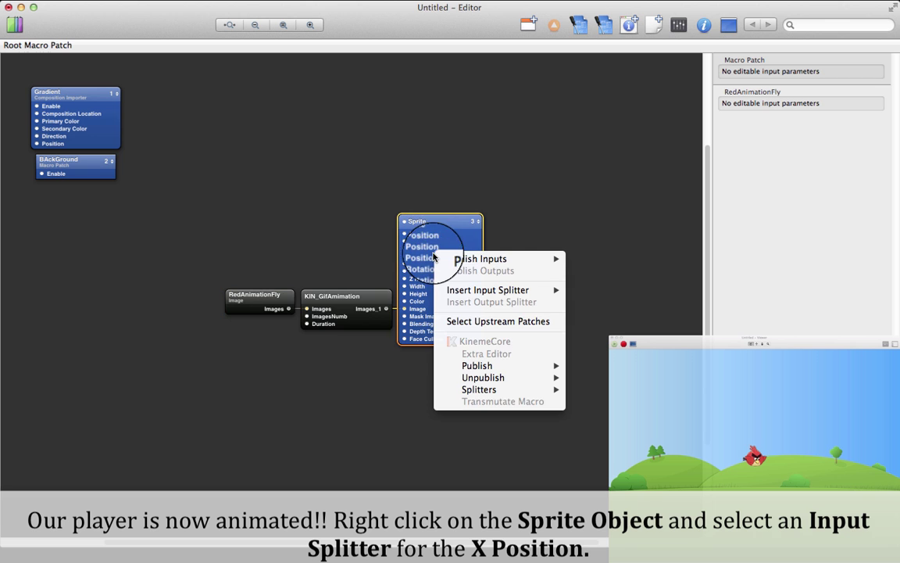
{"action": "mouse_move", "coordinate": [462, 290]}
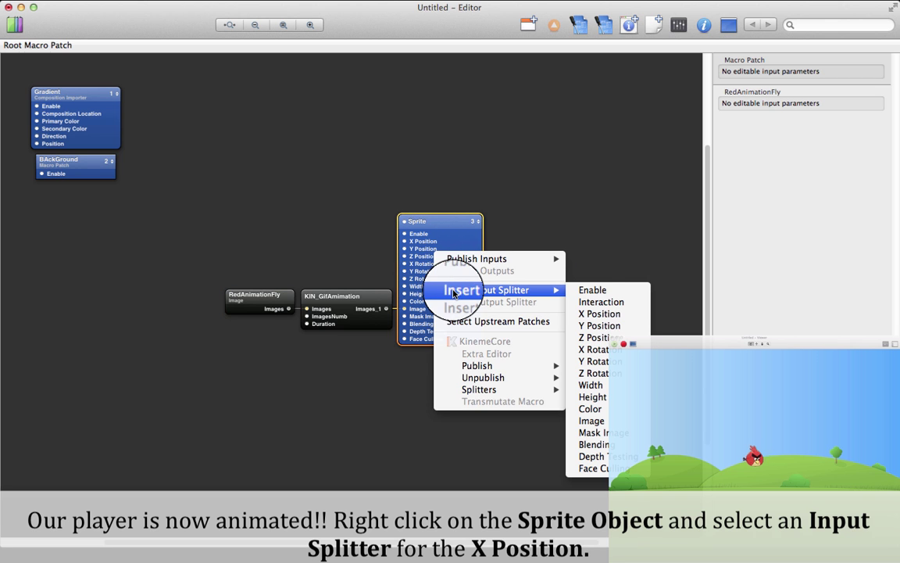
{"action": "left_click", "coordinate": [602, 315]}
{"action": "left_click_drag", "start_coordinate": [351, 214], "coordinate": [187, 226]}
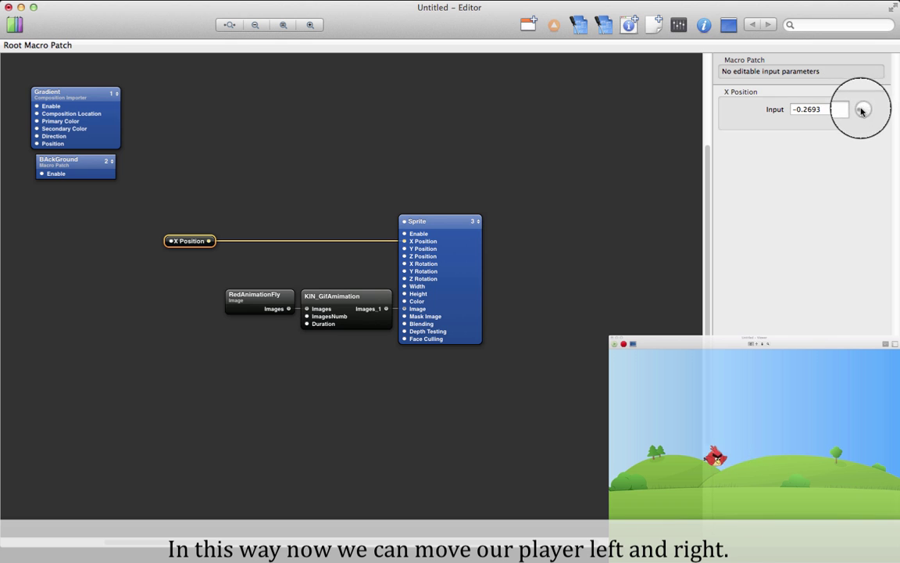
{"action": "left_click_drag", "start_coordinate": [875, 104], "coordinate": [861, 114]}
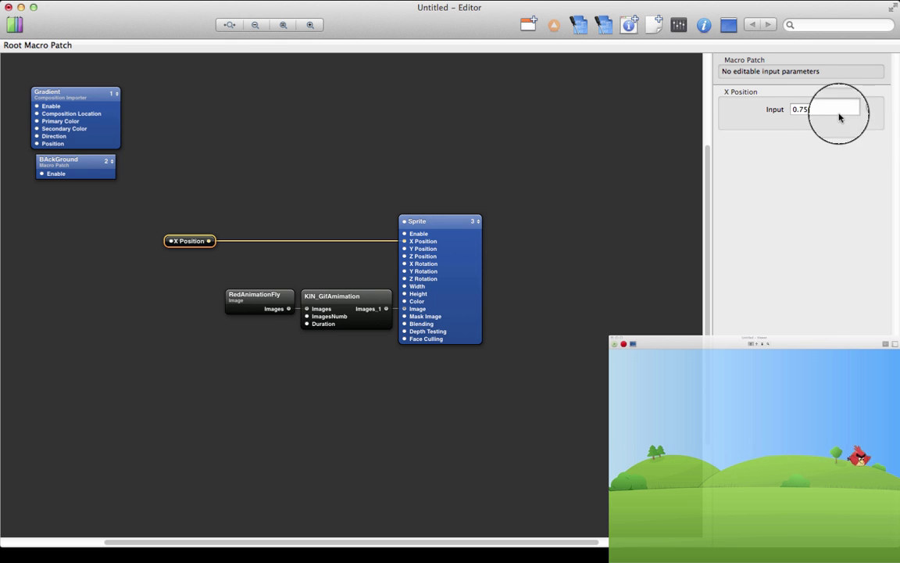
{"action": "mouse_move", "coordinate": [871, 107]}
{"action": "left_mouse_down"}
{"action": "mouse_move", "coordinate": [850, 115]}
{"action": "mouse_move", "coordinate": [877, 100]}
{"action": "left_mouse_up"}
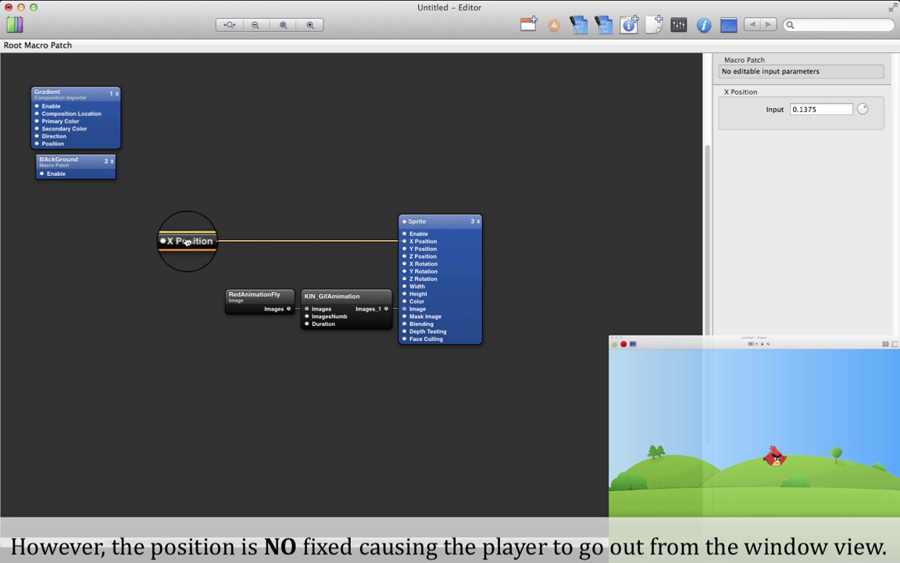
Limit the X Position splitter to a minimal value of -1 and a maximal value of 1, and test its slider
{"action": "left_click_drag", "start_coordinate": [188, 242], "coordinate": [218, 243]}
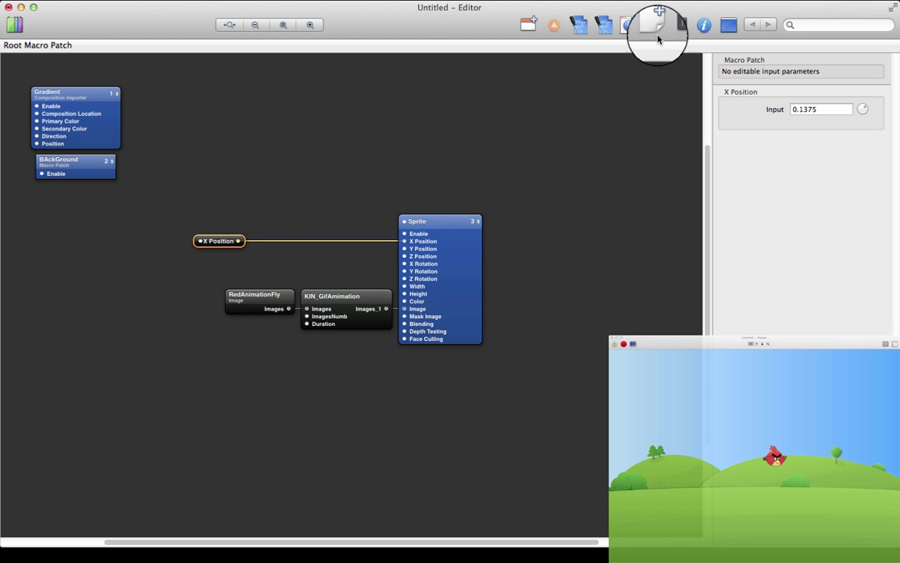
{"action": "left_click", "coordinate": [703, 24]}
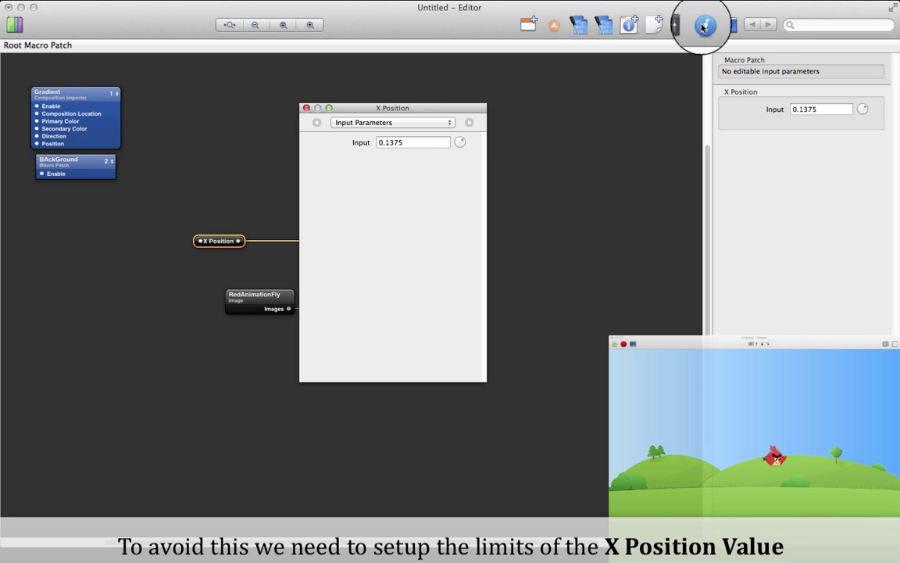
{"action": "left_click", "coordinate": [468, 123]}
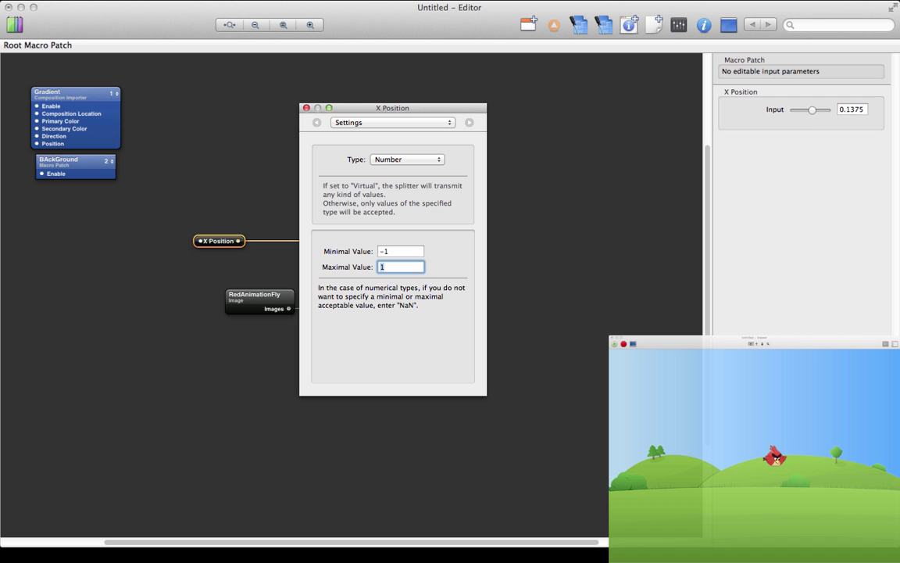
{"action": "left_click_drag", "start_coordinate": [809, 108], "coordinate": [812, 112]}
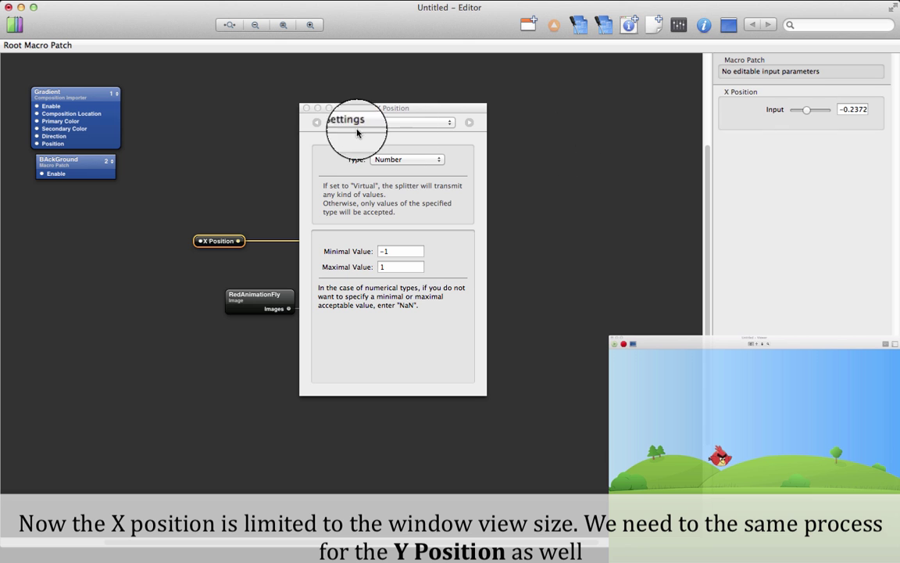
{"action": "left_click", "coordinate": [305, 109]}
Insert an input splitter for the Sprite's Y Position and place it beside the X Position splitter
{"action": "right_click", "coordinate": [419, 244]}
{"action": "mouse_move", "coordinate": [441, 252]}
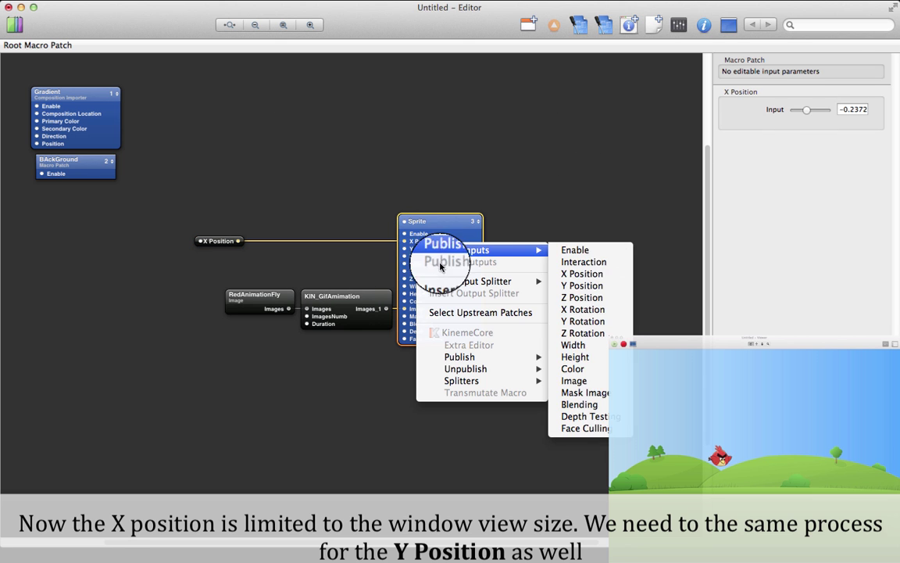
{"action": "mouse_move", "coordinate": [461, 281]}
{"action": "left_click", "coordinate": [582, 328]}
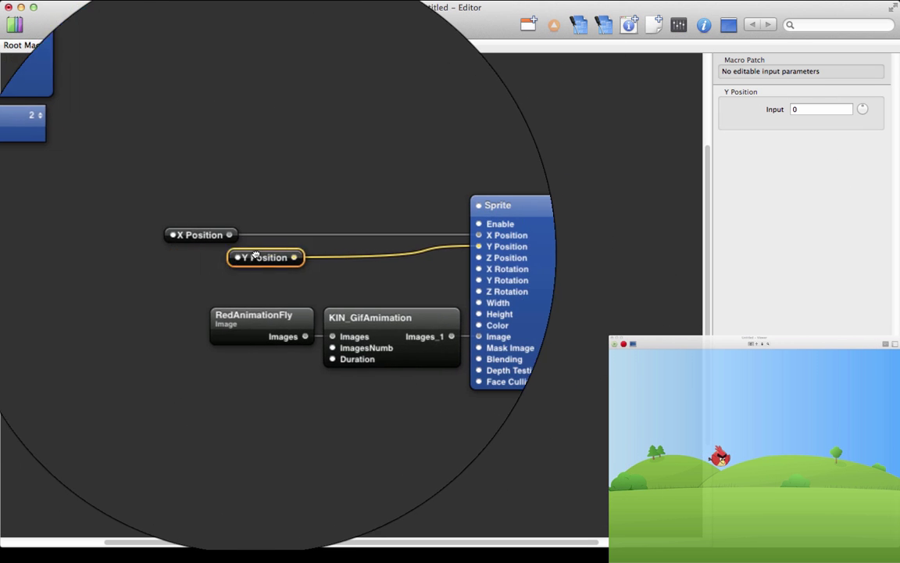
Set the Y Position splitter's minimal value to -1 and its maximal value to 1
{"action": "left_click", "coordinate": [704, 26]}
{"action": "double_click", "coordinate": [400, 251]}
{"action": "type", "text": "-1"}
{"action": "key", "text": "Tab"}
{"action": "type", "text": "1"}
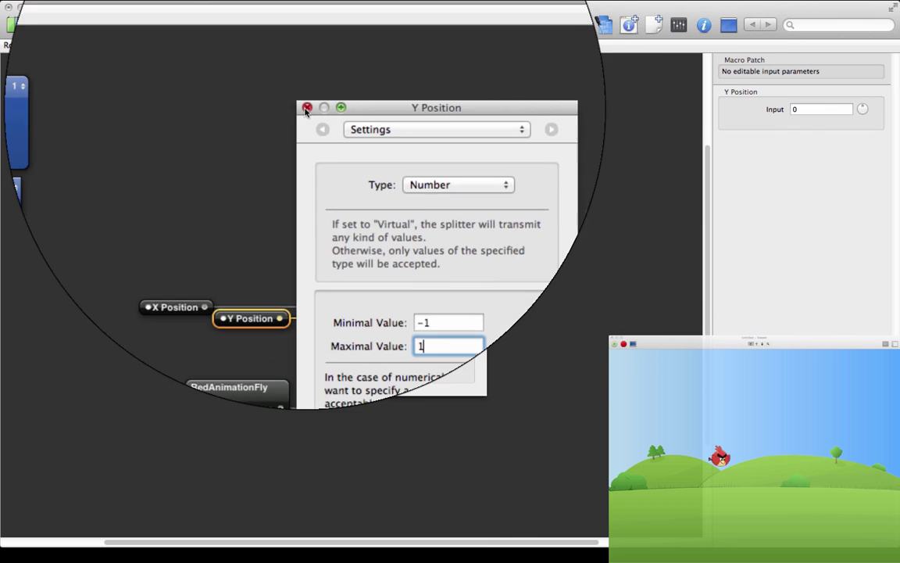
{"action": "left_click", "coordinate": [306, 109]}
Test the player's vertical movement and narrow the Y Position splitter's limits to -0.8 and 0.8
{"action": "mouse_move", "coordinate": [811, 110]}
{"action": "left_mouse_down"}
{"action": "mouse_move", "coordinate": [834, 113]}
{"action": "mouse_move", "coordinate": [798, 113]}
{"action": "mouse_move", "coordinate": [825, 117]}
{"action": "left_mouse_up"}
{"action": "left_click", "coordinate": [704, 28]}
{"action": "left_click", "coordinate": [399, 123]}
{"action": "left_click", "coordinate": [395, 136]}
{"action": "double_click", "coordinate": [385, 254]}
{"action": "type", "text": "-0.8"}
{"action": "key", "text": "Tab"}
{"action": "type", "text": "0.8"}
{"action": "left_click", "coordinate": [306, 109]}
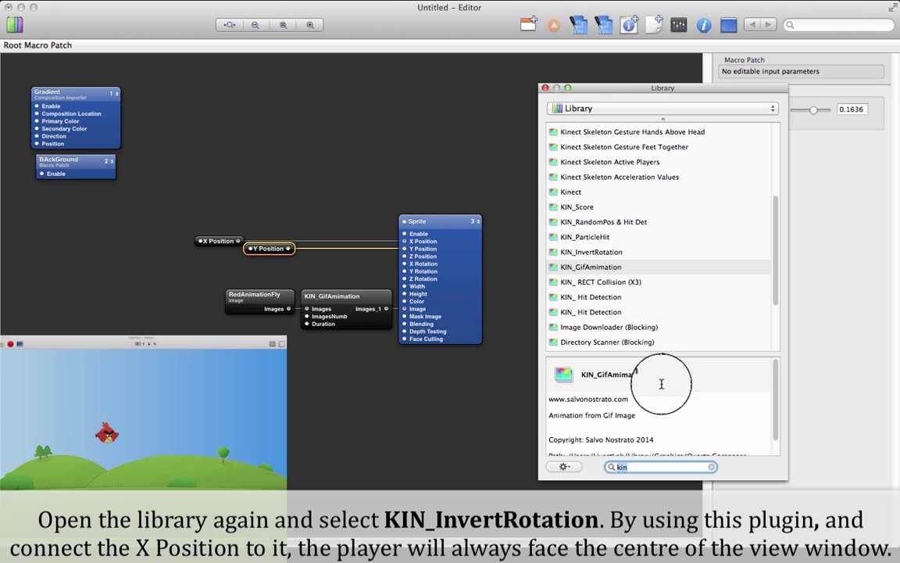
Add the KIN_InvertRotation patch from the library and place it above the Y Position splitter
{"action": "left_click", "coordinate": [588, 251]}
{"action": "left_click_drag", "start_coordinate": [592, 252], "coordinate": [266, 195]}
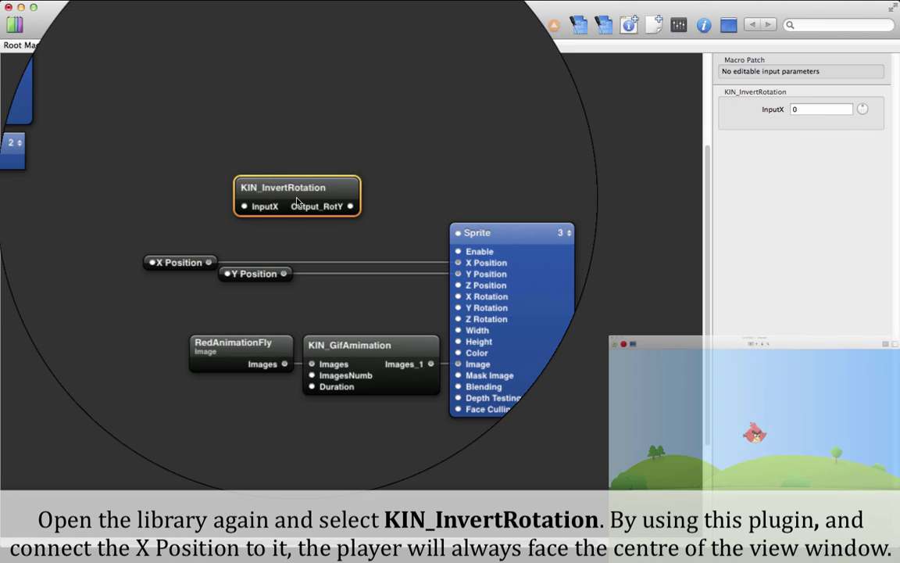
{"action": "left_click_drag", "start_coordinate": [297, 200], "coordinate": [323, 216]}
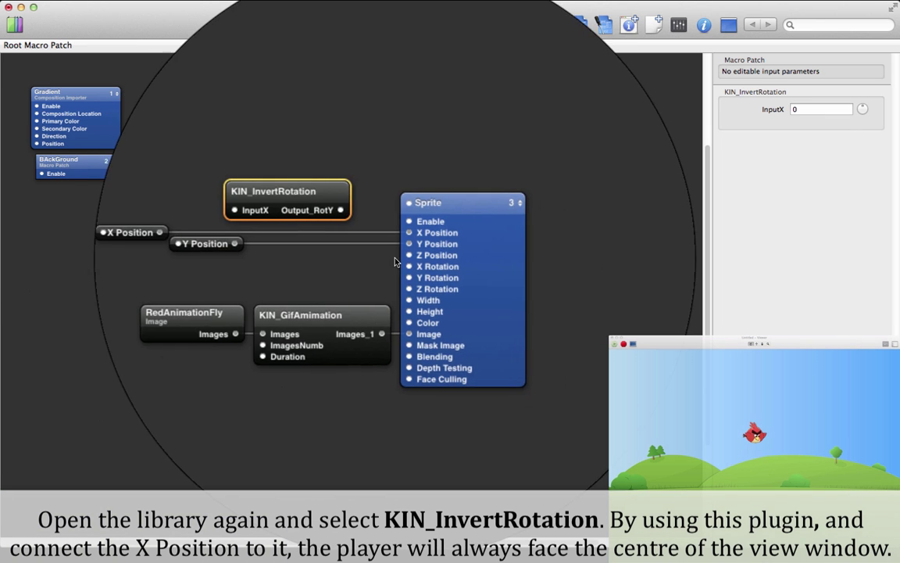
Connect the X Position splitter to KIN_InvertRotation's InputX and its Output_RotY to the Sprite's Y Rotation
{"action": "left_click_drag", "start_coordinate": [406, 242], "coordinate": [288, 227]}
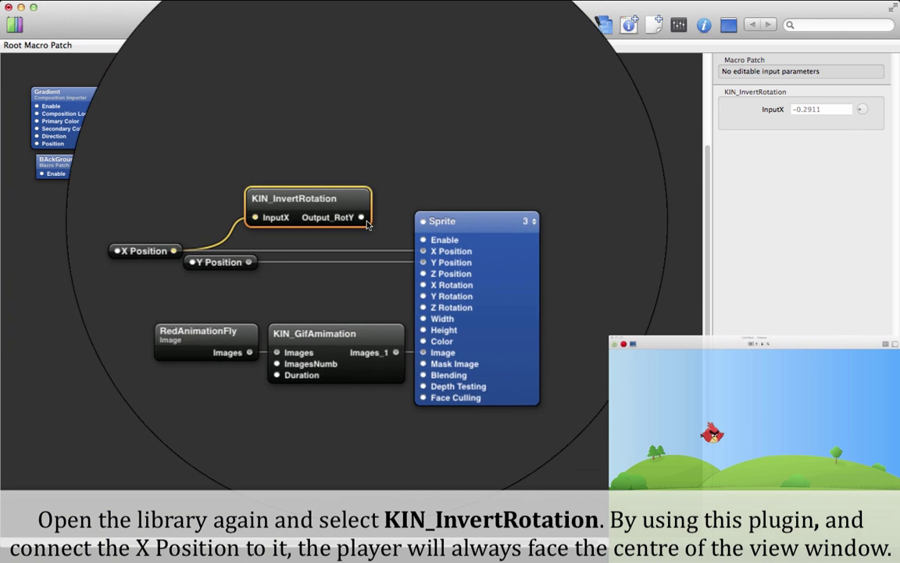
{"action": "left_click_drag", "start_coordinate": [362, 216], "coordinate": [405, 267]}
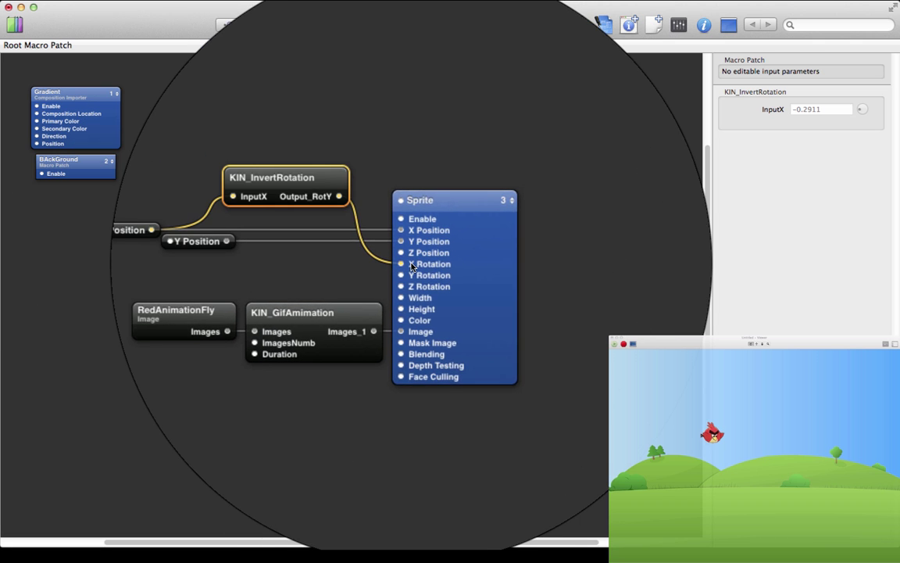
{"action": "left_click_drag", "start_coordinate": [399, 268], "coordinate": [404, 274]}
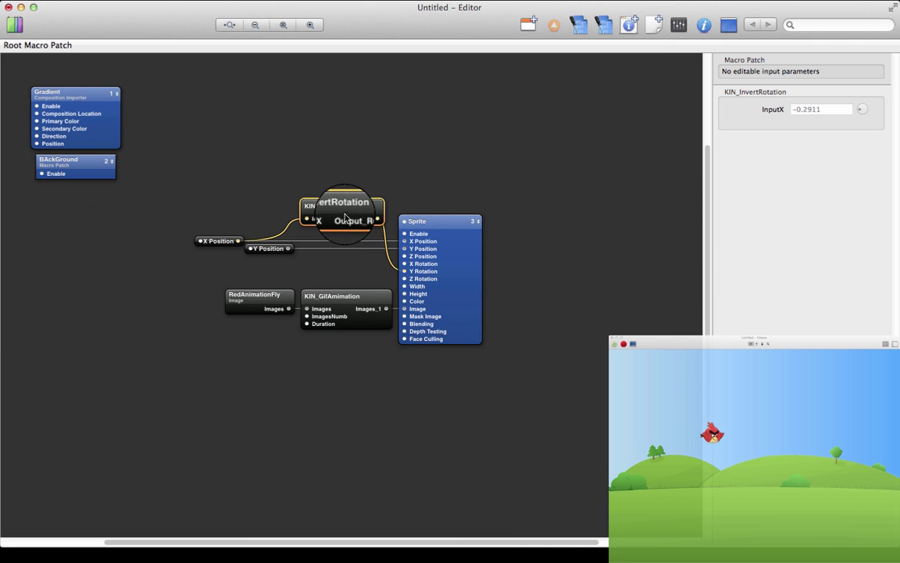
Tidy the layout by moving KIN_InvertRotation just above KIN_GifAmimation and the Y Position splitter beyond the X Position one
{"action": "left_click_drag", "start_coordinate": [338, 215], "coordinate": [329, 260]}
{"action": "left_click_drag", "start_coordinate": [267, 248], "coordinate": [161, 248]}
{"action": "left_click", "coordinate": [302, 215]}
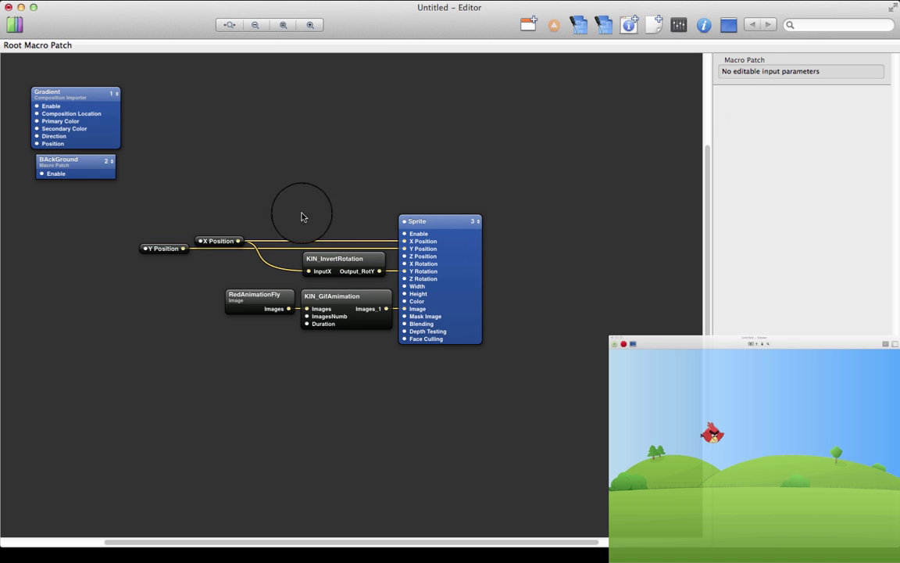
Set the X Position splitter to about 0.13 and publish its input as X Position in the root macro patch
{"action": "left_click", "coordinate": [223, 241]}
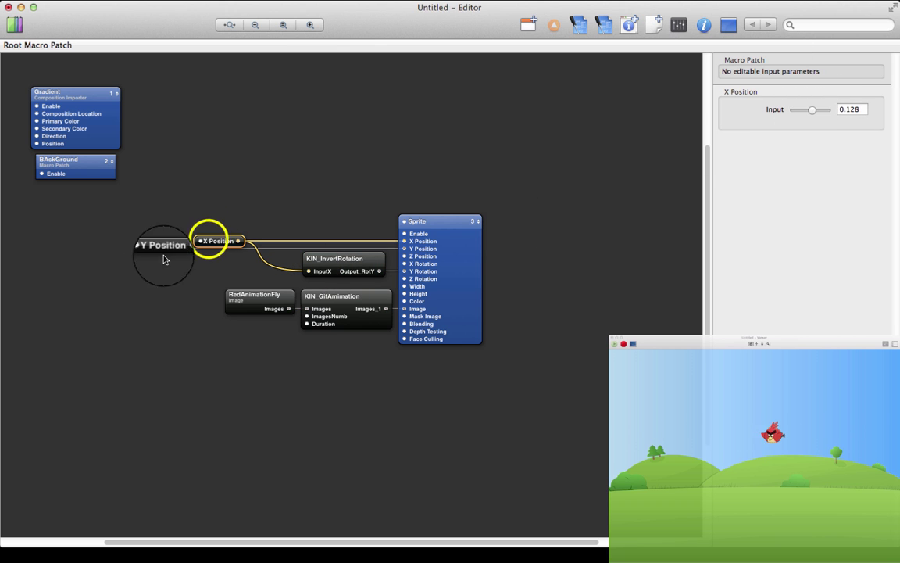
{"action": "right_click", "coordinate": [209, 239]}
{"action": "mouse_move", "coordinate": [258, 243]}
{"action": "left_click", "coordinate": [368, 246]}
{"action": "right_click", "coordinate": [213, 238]}
{"action": "left_click", "coordinate": [366, 243]}
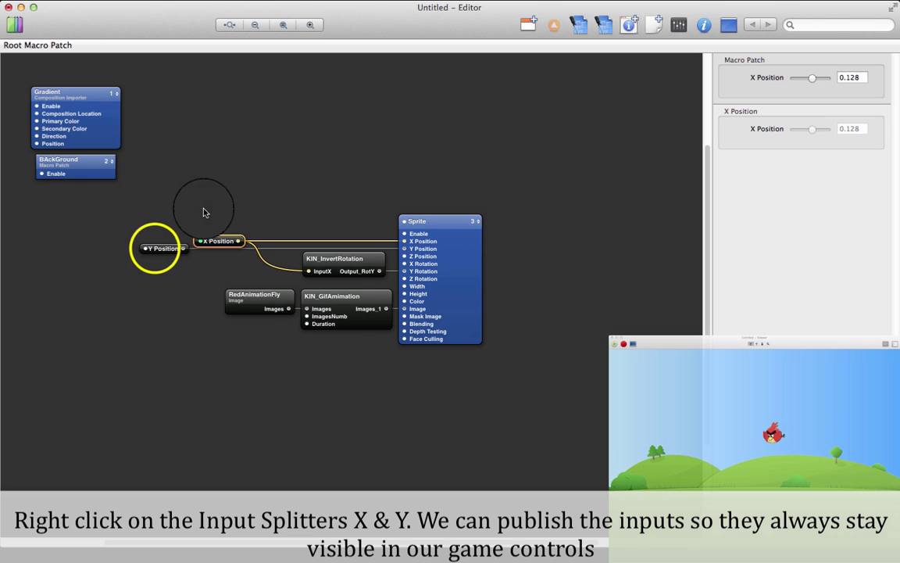
Publish the Y Position splitter's input, and set the root macro's X Position to about -0.08 and Y Position to about 0.09
{"action": "right_click", "coordinate": [157, 251]}
{"action": "mouse_move", "coordinate": [192, 257]}
{"action": "left_click", "coordinate": [313, 256]}
{"action": "left_click_drag", "start_coordinate": [808, 79], "coordinate": [811, 80]}
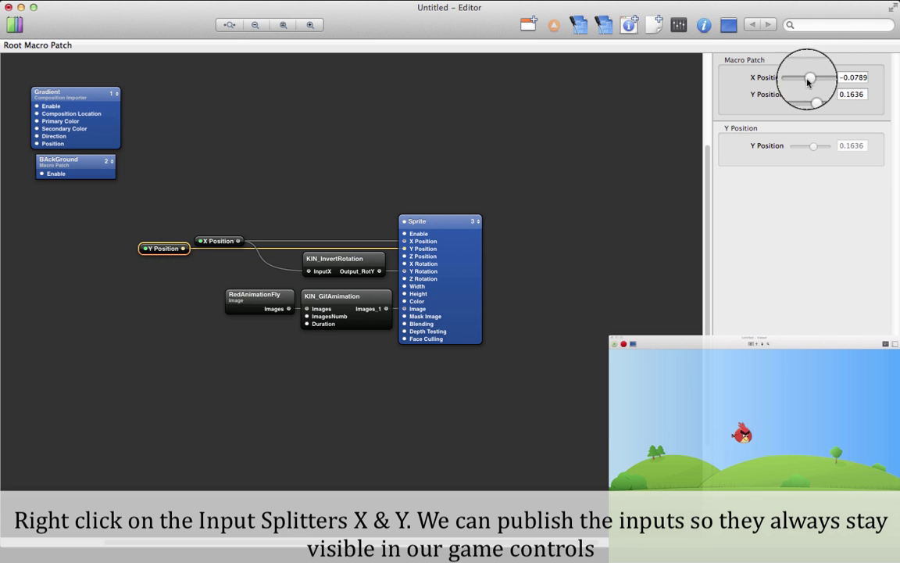
{"action": "left_click", "coordinate": [136, 233]}
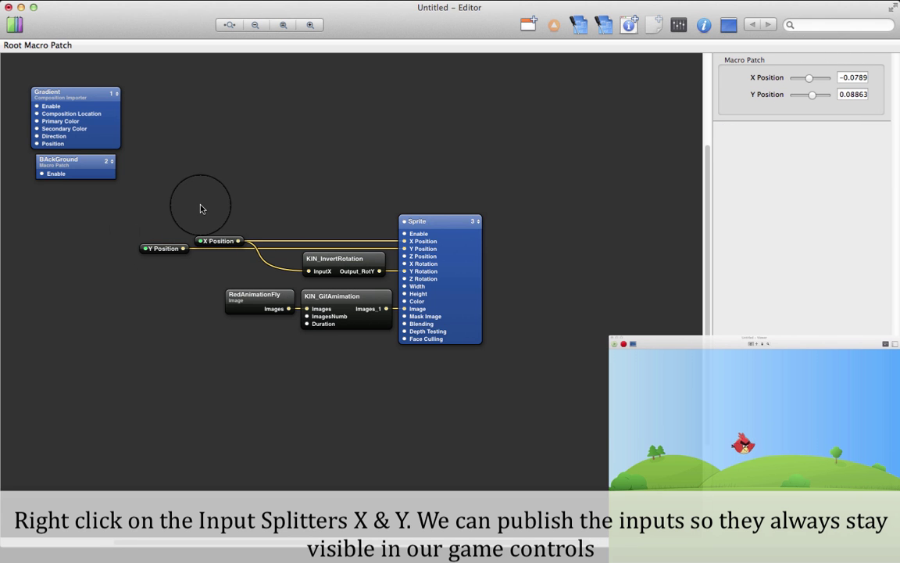
Move the player patches up, enclose them in a note titled PLAYER, and stack the X Position splitter above Y Position inside it
{"action": "left_click_drag", "start_coordinate": [187, 226], "coordinate": [471, 252]}
{"action": "right_click", "coordinate": [335, 354]}
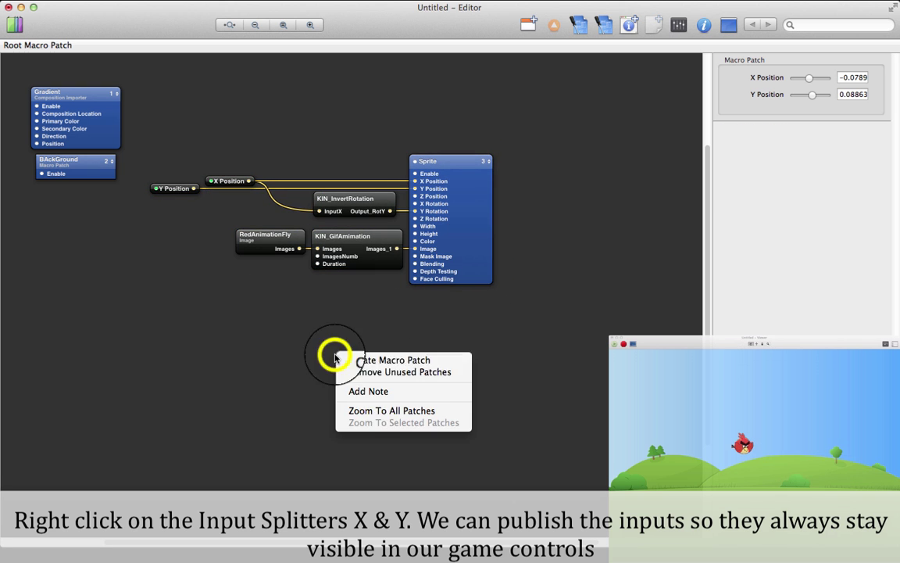
{"action": "left_click", "coordinate": [368, 391]}
{"action": "double_click", "coordinate": [212, 116]}
{"action": "type", "text": "PLA"}
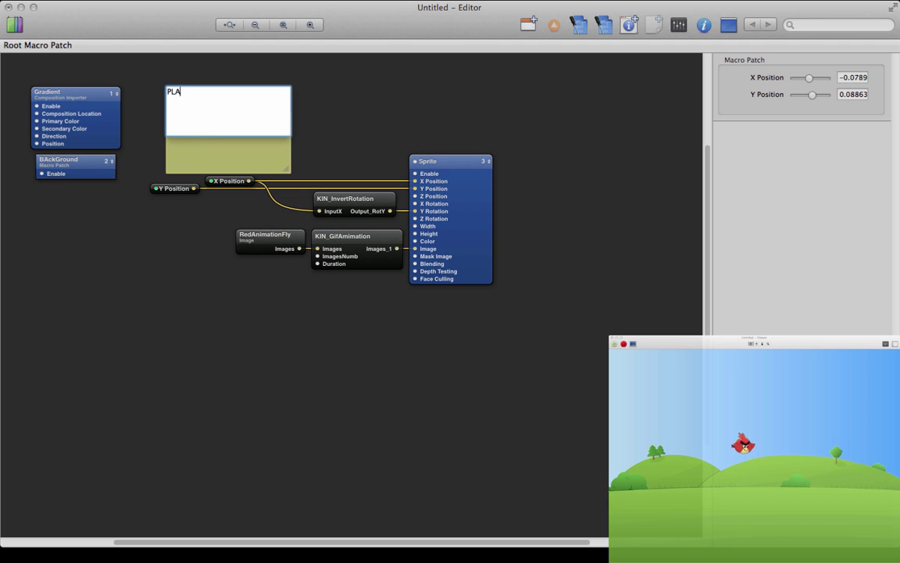
{"action": "type", "text": "YER"}
{"action": "key", "text": "Return"}
{"action": "left_click_drag", "start_coordinate": [288, 169], "coordinate": [502, 298]}
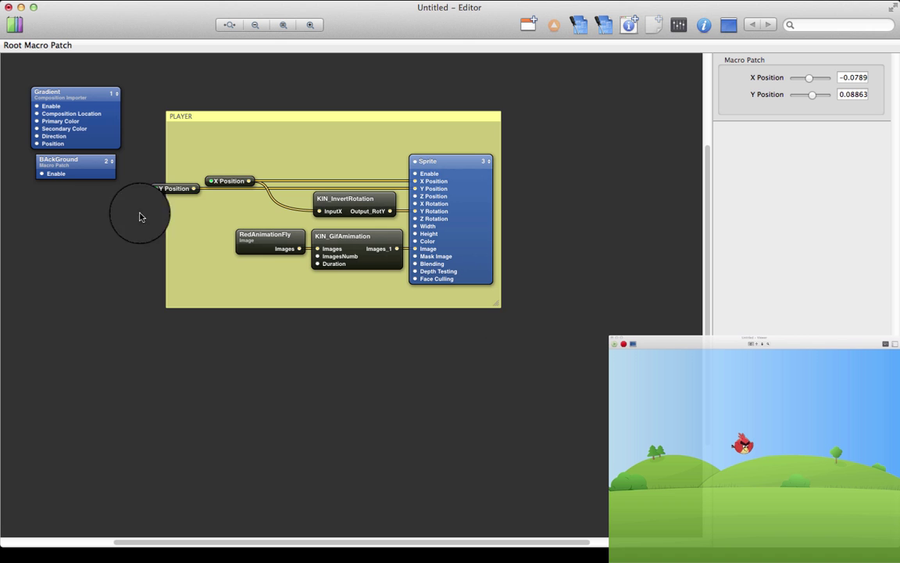
{"action": "left_click", "coordinate": [212, 181]}
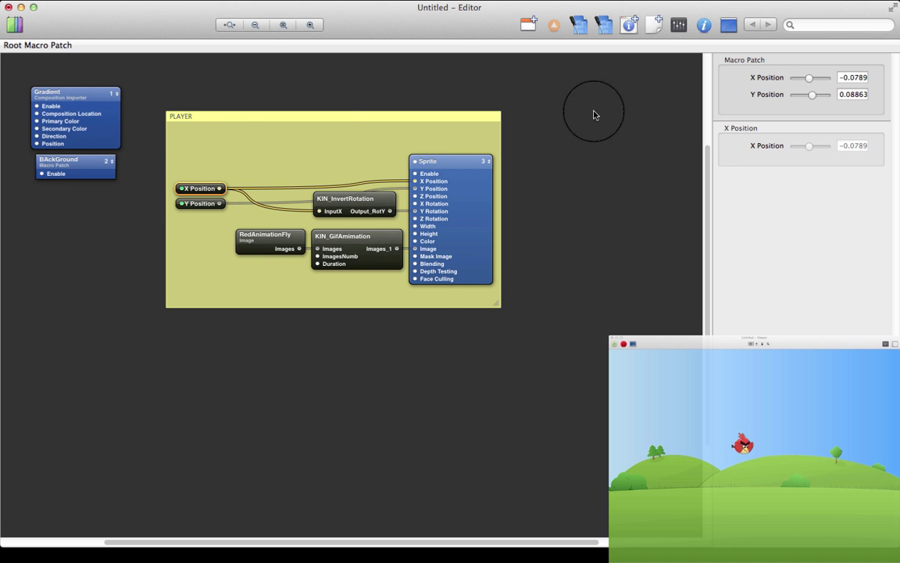
Add a Sprite patch from the library for the enemy and place it below the PLAYER note
{"action": "scroll", "coordinate": [102, 156], "scroll_direction": "down", "scroll_amount": 3}
{"action": "left_click", "coordinate": [15, 25]}
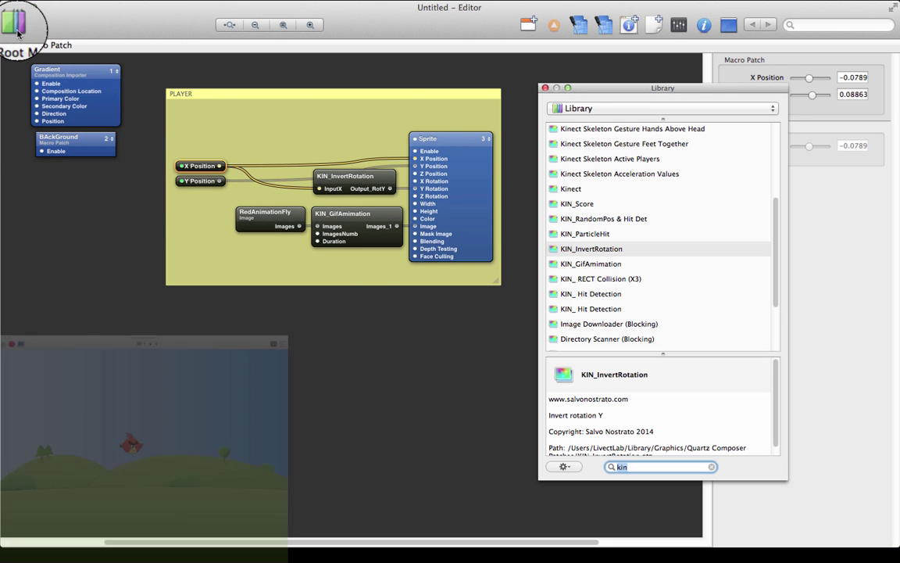
{"action": "type", "text": "spri"}
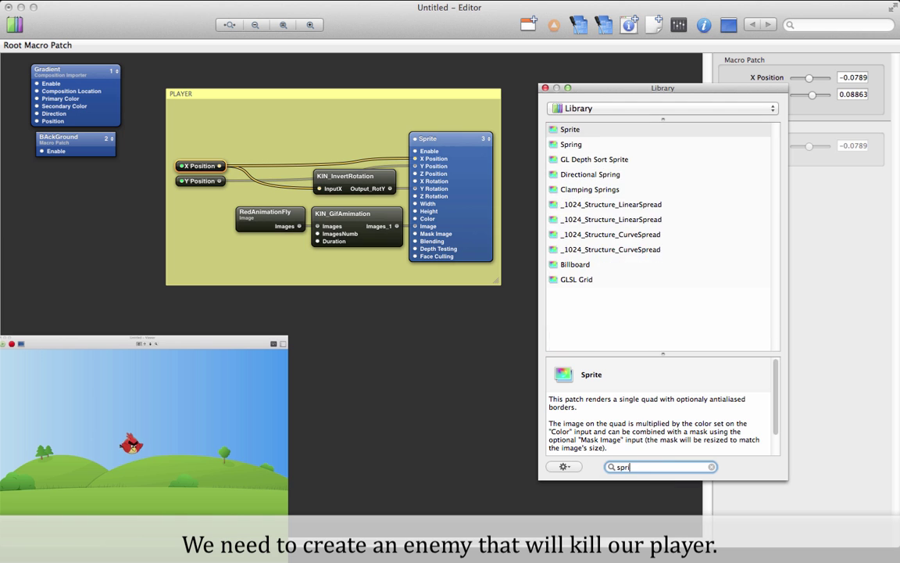
{"action": "left_click_drag", "start_coordinate": [572, 138], "coordinate": [449, 371]}
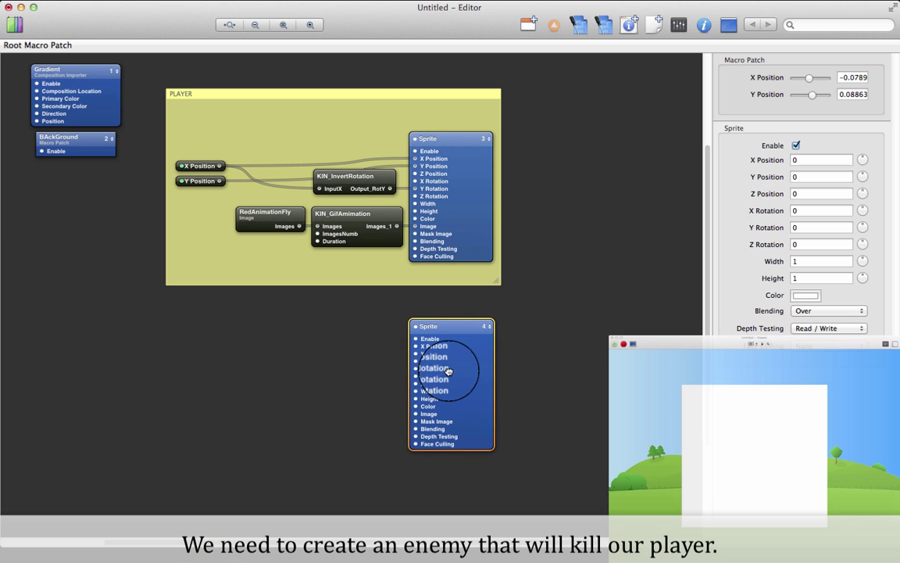
Switch to Finder and import the bat1 GIF from the img folder into the composition beside the enemy Sprite
{"action": "key", "text": "super+Tab"}
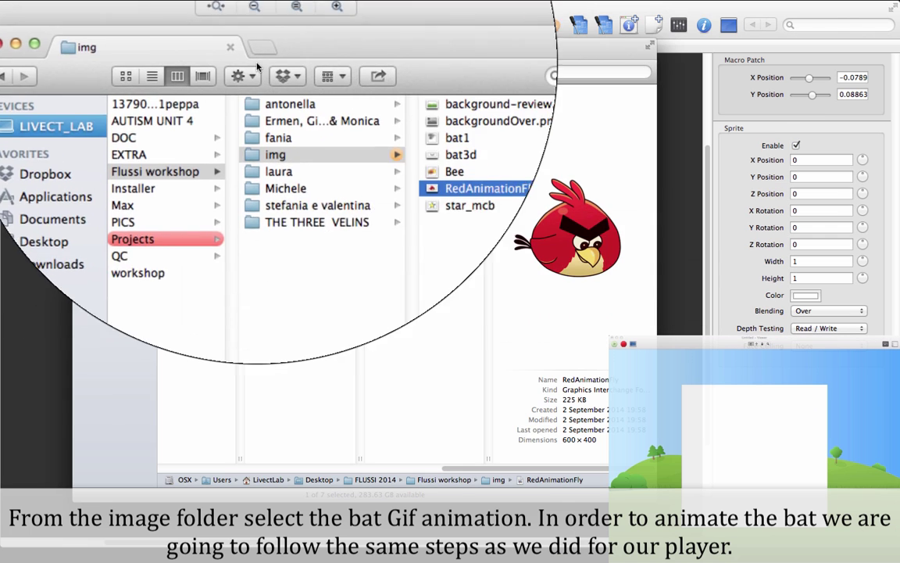
{"action": "left_click", "coordinate": [387, 128]}
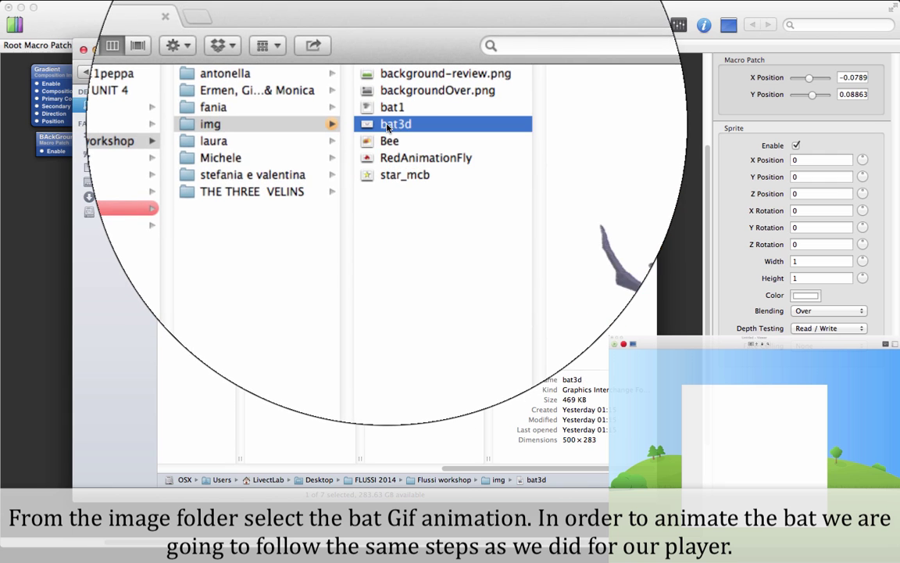
{"action": "left_click", "coordinate": [390, 114]}
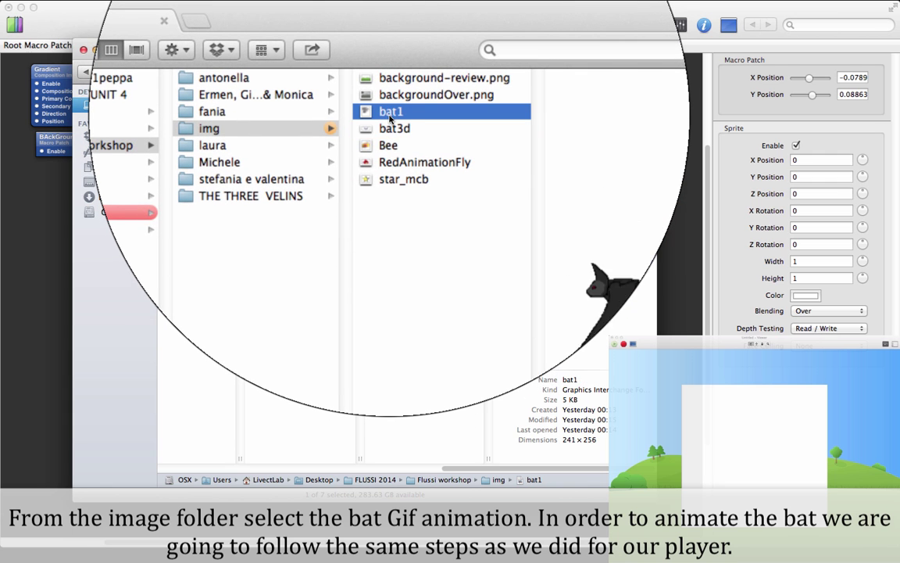
{"action": "left_click_drag", "start_coordinate": [390, 116], "coordinate": [297, 375]}
{"action": "left_click", "coordinate": [39, 311]}
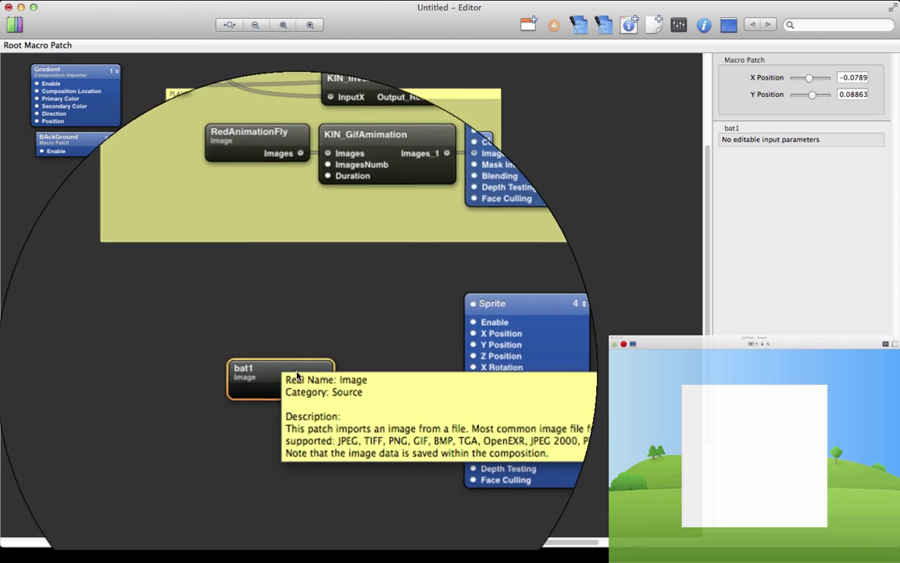
Set the bat1 image patch to output the GIF's multiple frames through its Images output
{"action": "left_click", "coordinate": [705, 26]}
{"action": "left_click", "coordinate": [469, 124]}
{"action": "left_click", "coordinate": [326, 358]}
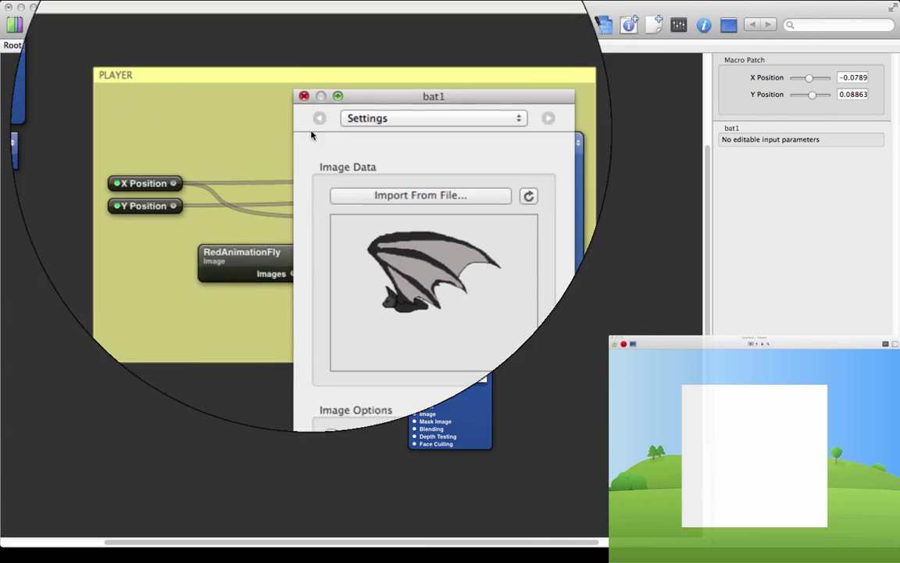
{"action": "left_click", "coordinate": [306, 109]}
Add KIN_GifAmimation from the library, feed it bat1's Images and connect its Images_1 output to the enemy Sprite's Image
{"action": "left_click_drag", "start_coordinate": [283, 379], "coordinate": [265, 377]}
{"action": "left_click", "coordinate": [15, 25]}
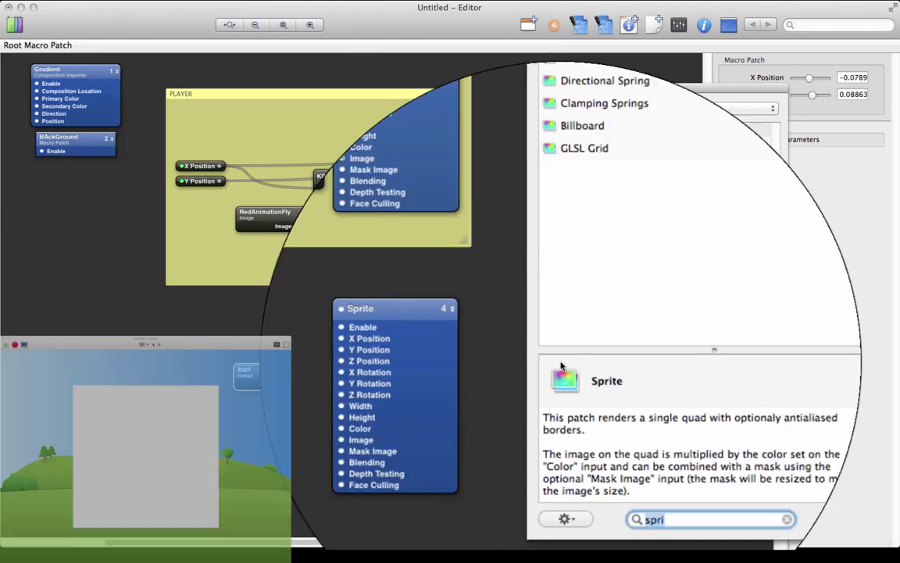
{"action": "type", "text": "KIN_"}
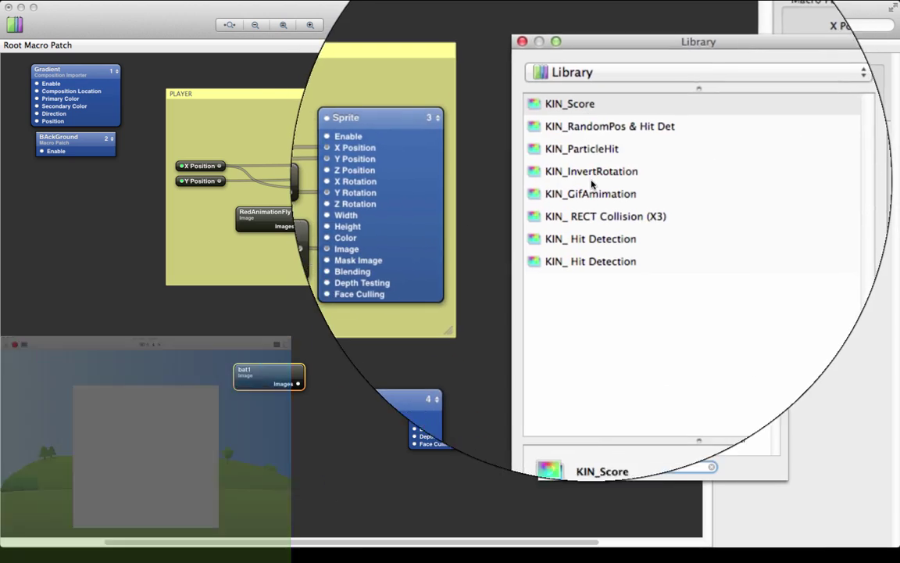
{"action": "double_click", "coordinate": [592, 190]}
{"action": "left_click_drag", "start_coordinate": [299, 384], "coordinate": [283, 317]}
{"action": "left_click_drag", "start_coordinate": [318, 321], "coordinate": [414, 414]}
Set the enemy's KIN_GifAmimation to ImagesNumb 2 and Duration 1, and line it up between bat1 and the Sprite
{"action": "double_click", "coordinate": [296, 347]}
{"action": "type", "text": "3"}
{"action": "double_click", "coordinate": [296, 354]}
{"action": "type", "text": "1"}
{"action": "double_click", "coordinate": [295, 346]}
{"action": "type", "text": "2"}
{"action": "key", "text": "Return"}
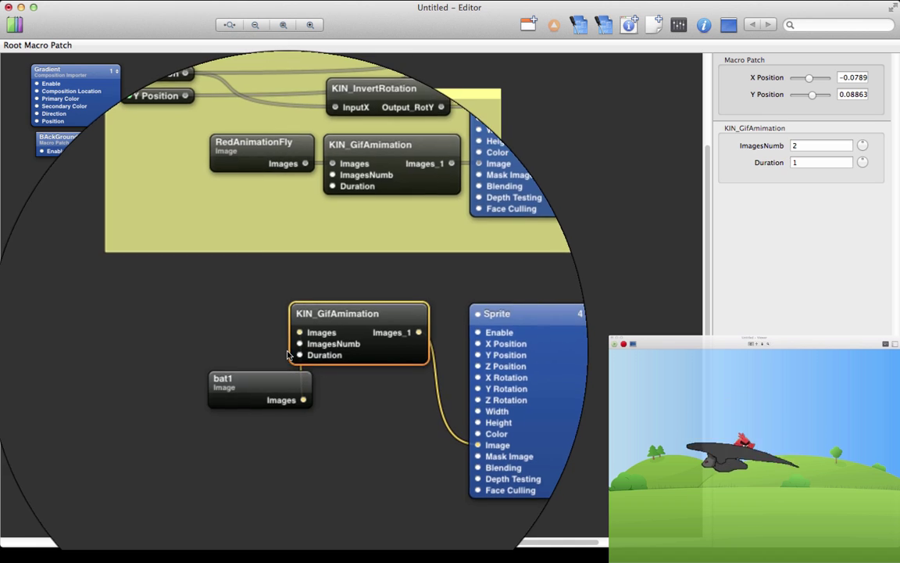
{"action": "left_click_drag", "start_coordinate": [237, 378], "coordinate": [325, 375]}
{"action": "left_click_drag", "start_coordinate": [301, 328], "coordinate": [320, 404]}
Set the enemy Sprite's Width and Height to 0.2
{"action": "left_click", "coordinate": [452, 386]}
{"action": "double_click", "coordinate": [805, 261]}
{"action": "type", "text": "0.2"}
{"action": "key", "text": "Tab"}
{"action": "type", "text": "0.2"}
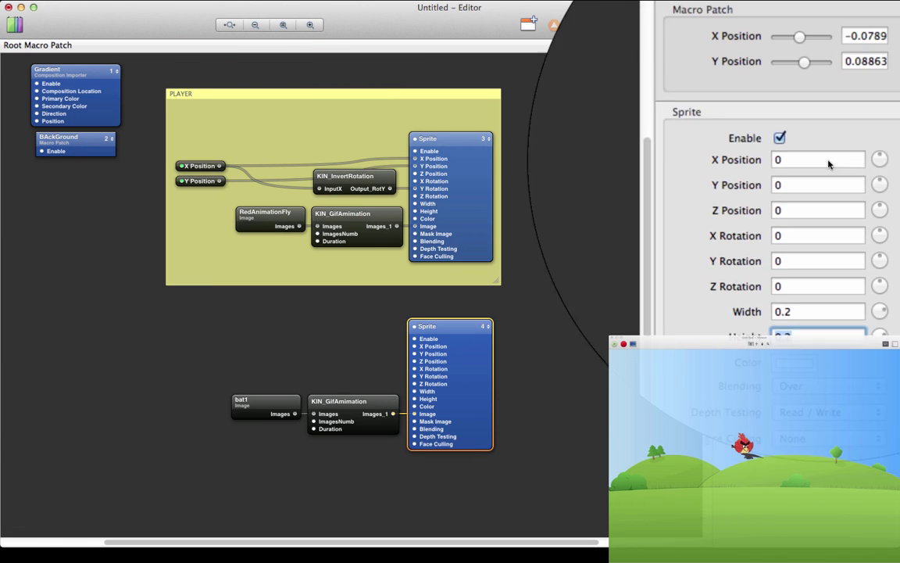
Set the enemy Sprite's X Position to -0.61, Y Position to about 0.37, Y Rotation to 180 and Z Rotation to 10
{"action": "left_click_drag", "start_coordinate": [863, 160], "coordinate": [880, 185]}
{"action": "double_click", "coordinate": [801, 230]}
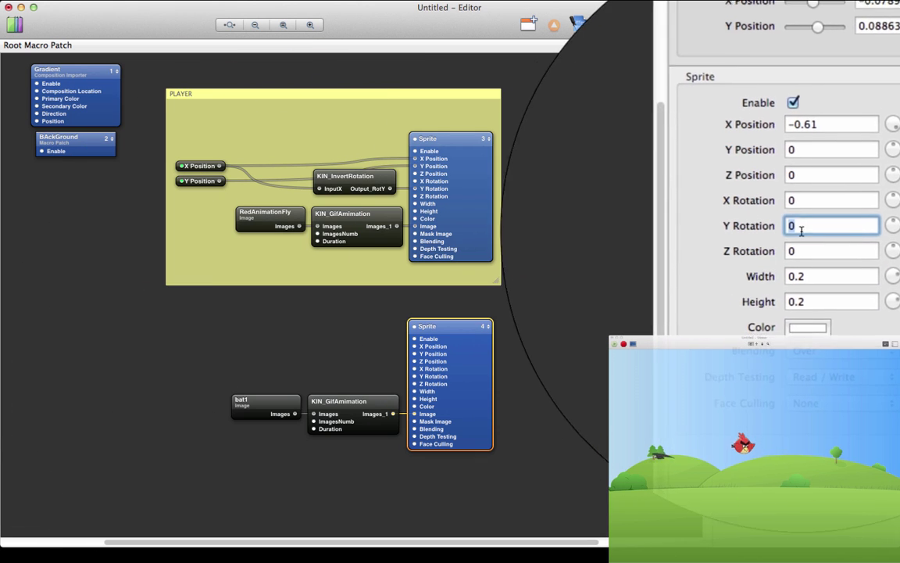
{"action": "type", "text": "180"}
{"action": "key", "text": "Return"}
{"action": "left_click", "coordinate": [800, 251]}
{"action": "type", "text": "10"}
{"action": "key", "text": "Return"}
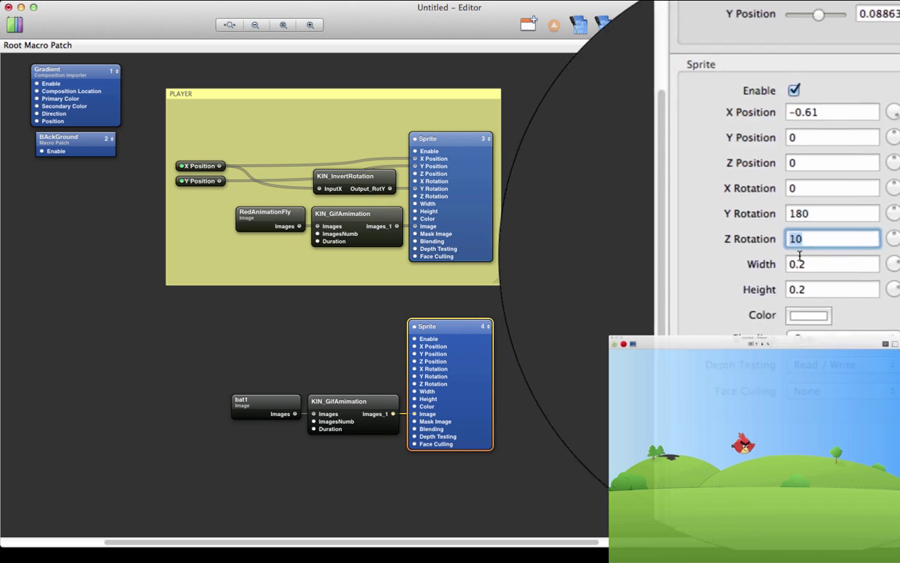
{"action": "double_click", "coordinate": [856, 212]}
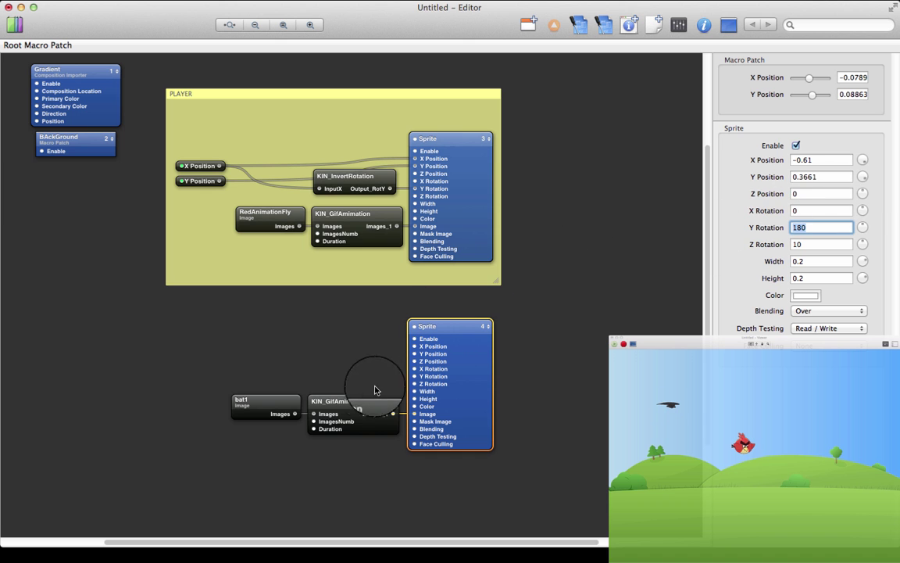
Add the KIN_RandomPos & Hit Det patch from the library and place it just above bat1
{"action": "left_click", "coordinate": [16, 25]}
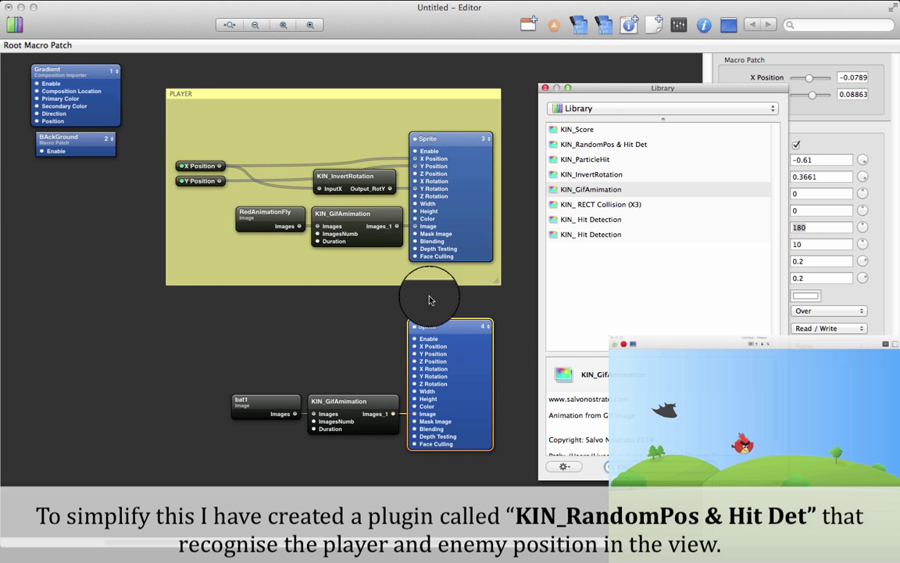
{"action": "left_click", "coordinate": [588, 146]}
{"action": "left_click_drag", "start_coordinate": [588, 148], "coordinate": [117, 335]}
{"action": "left_click_drag", "start_coordinate": [131, 382], "coordinate": [242, 370]}
Connect KIN_RandomPos & Hit Det's Height output to the enemy Sprite's Width and its Width output to the Sprite's Height
{"action": "left_click_drag", "start_coordinate": [294, 339], "coordinate": [414, 391]}
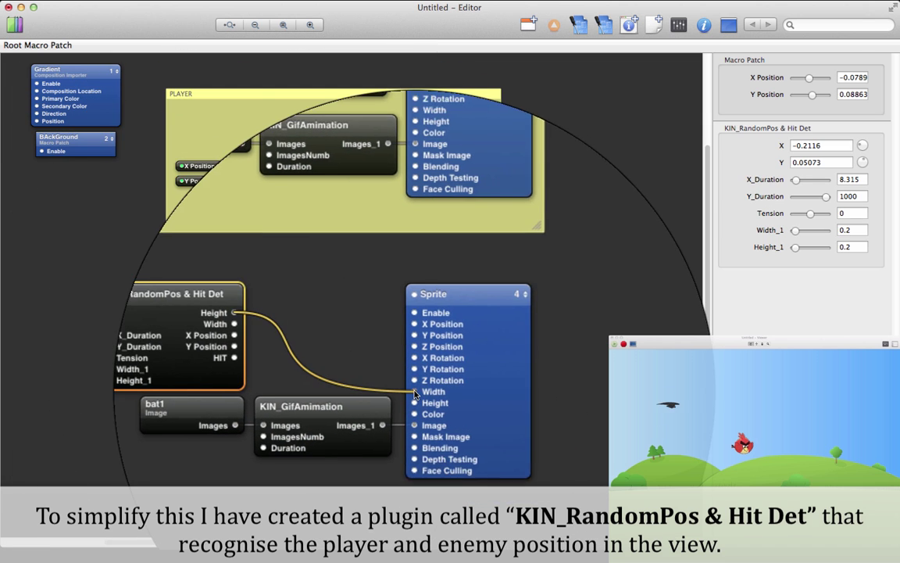
{"action": "left_click_drag", "start_coordinate": [295, 346], "coordinate": [415, 399]}
{"action": "left_click_drag", "start_coordinate": [295, 347], "coordinate": [420, 394]}
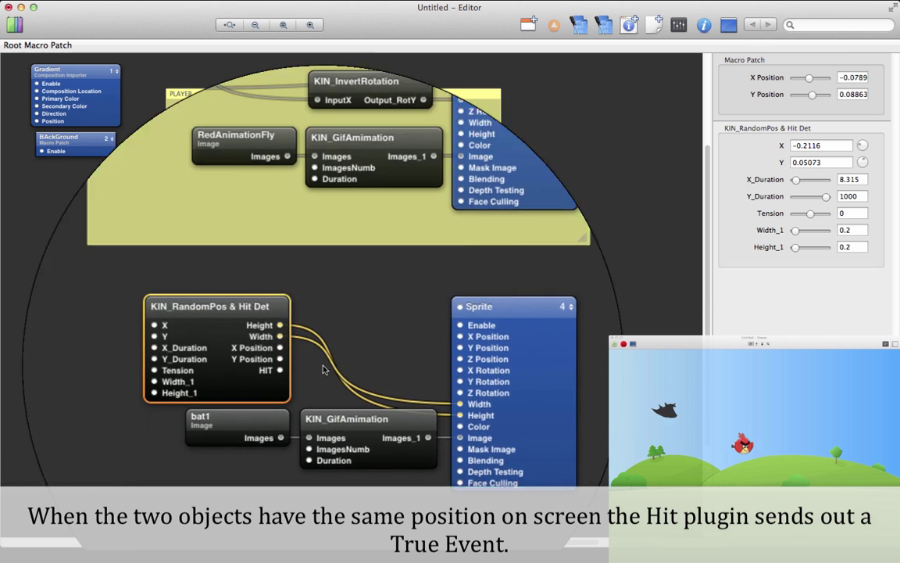
Connect KIN_RandomPos & Hit Det's X and Y Position to the enemy Sprite; set X_Duration about 6.5, Y_Duration 1000, Width_1 and Height_1 0.3
{"action": "mouse_move", "coordinate": [263, 352]}
{"action": "left_mouse_down"}
{"action": "mouse_move", "coordinate": [296, 341]}
{"action": "mouse_move", "coordinate": [356, 365]}
{"action": "mouse_move", "coordinate": [247, 368]}
{"action": "mouse_move", "coordinate": [268, 363]}
{"action": "left_mouse_up"}
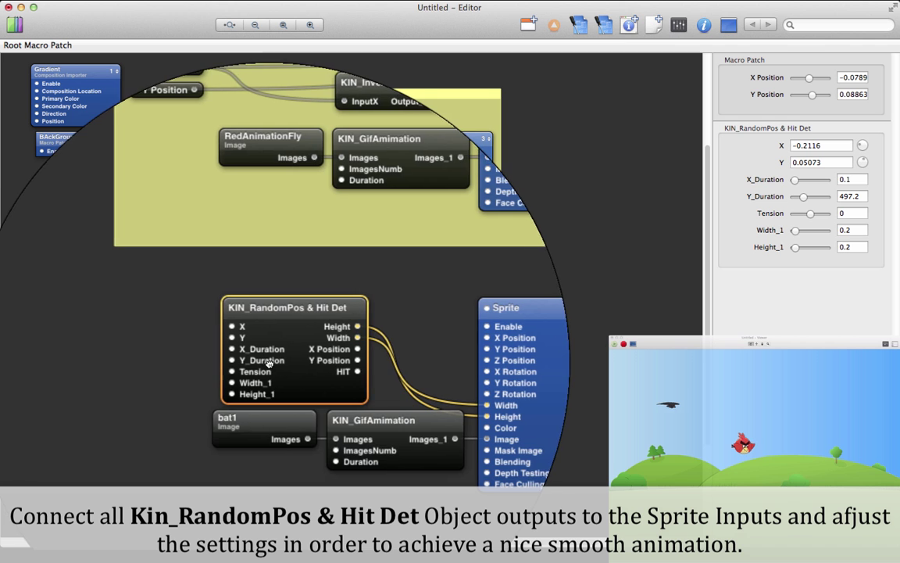
{"action": "left_click_drag", "start_coordinate": [330, 356], "coordinate": [457, 343]}
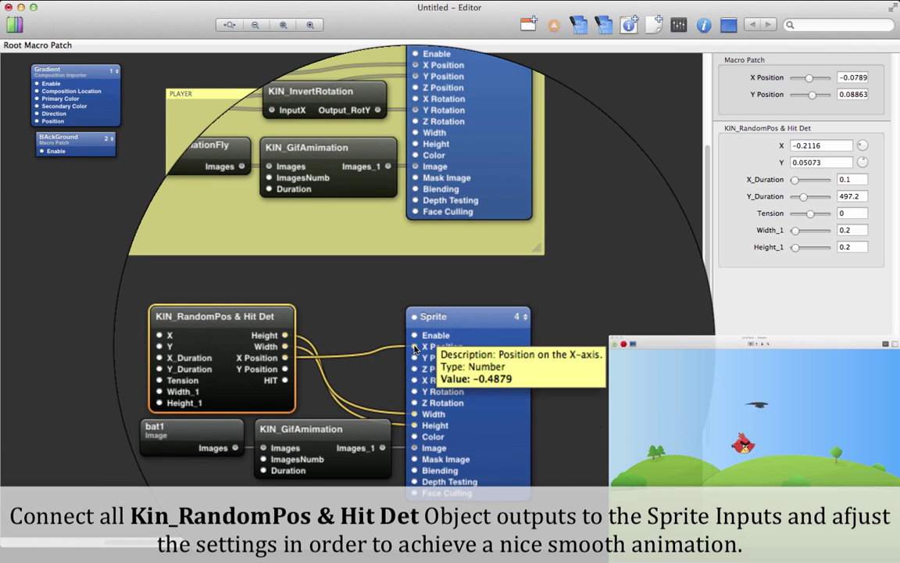
{"action": "left_click_drag", "start_coordinate": [285, 369], "coordinate": [415, 357]}
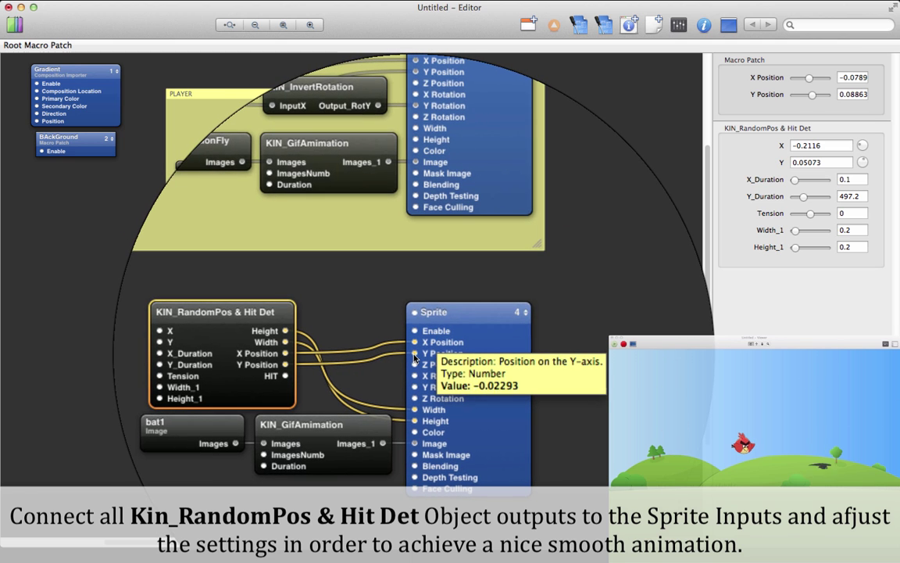
{"action": "left_click_drag", "start_coordinate": [795, 179], "coordinate": [797, 183]}
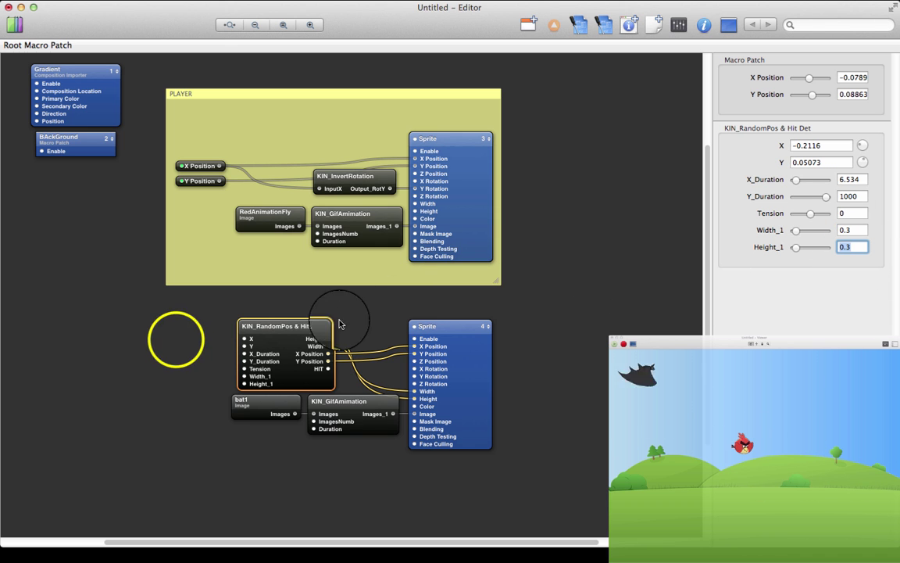
Add a note titled ENEMY below the PLAYER note and size it to enclose all the enemy patches
{"action": "right_click", "coordinate": [176, 339]}
{"action": "left_click", "coordinate": [223, 373]}
{"action": "type", "text": "ENEM"}
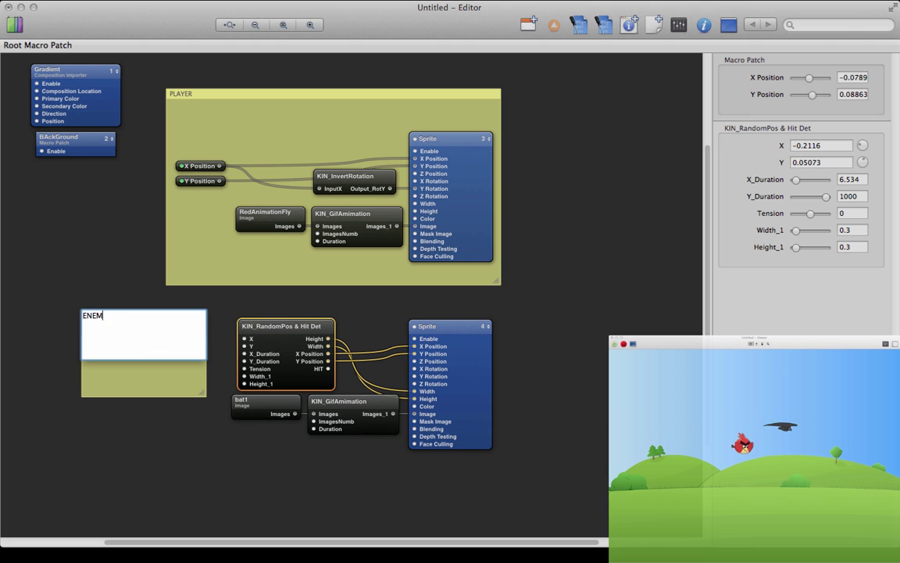
{"action": "type", "text": "Y"}
{"action": "key", "text": "Return"}
{"action": "left_click_drag", "start_coordinate": [203, 393], "coordinate": [345, 490]}
{"action": "left_click_drag", "start_coordinate": [176, 319], "coordinate": [257, 299]}
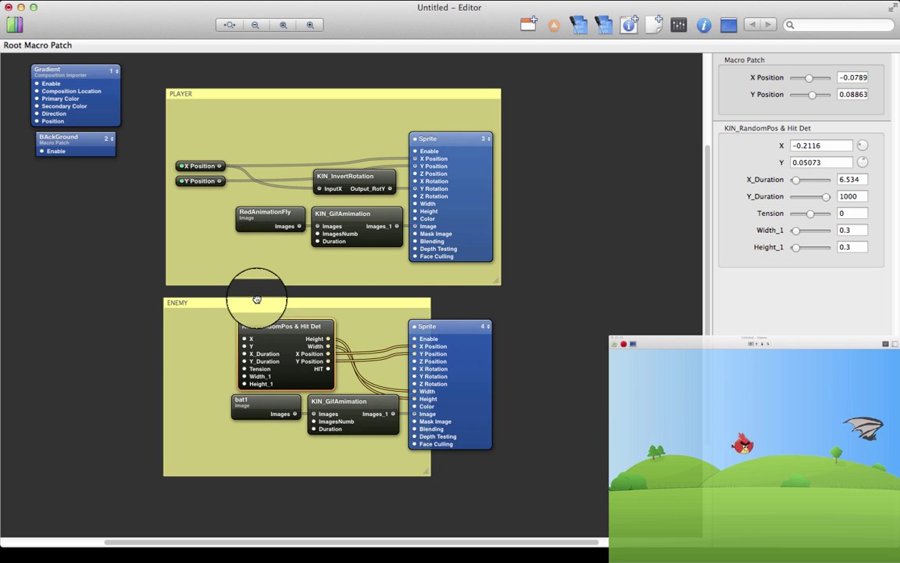
{"action": "left_click_drag", "start_coordinate": [427, 471], "coordinate": [505, 465]}
Add another Sprite patch from the library for the bonus object and place it in the empty area beside the PLAYER note
{"action": "scroll", "coordinate": [513, 489], "scroll_direction": "right", "scroll_amount": 5}
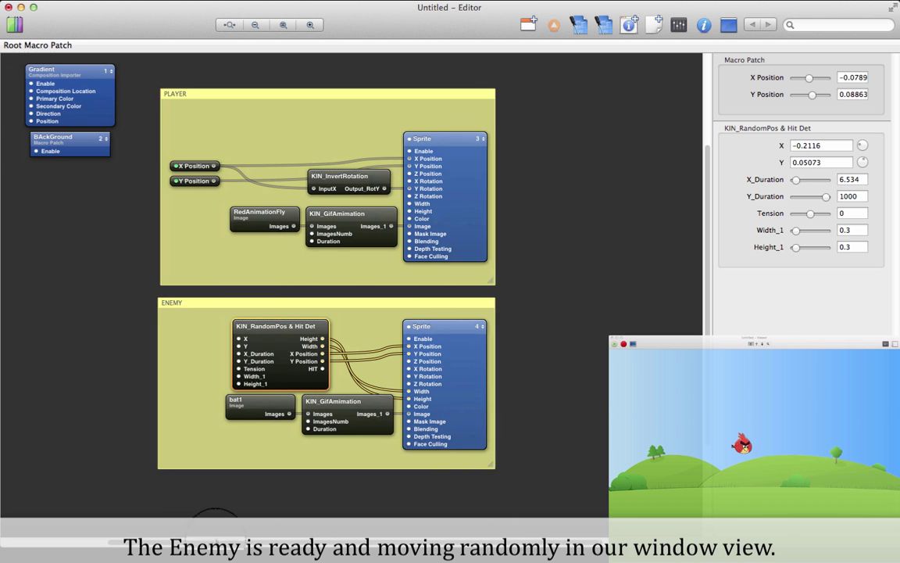
{"action": "left_click", "coordinate": [36, 38]}
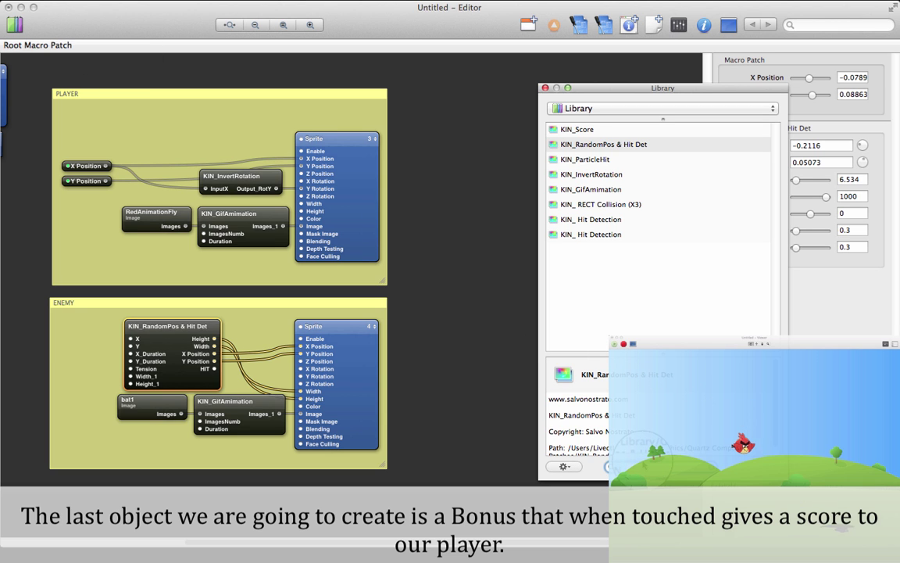
{"action": "type", "text": "sprite"}
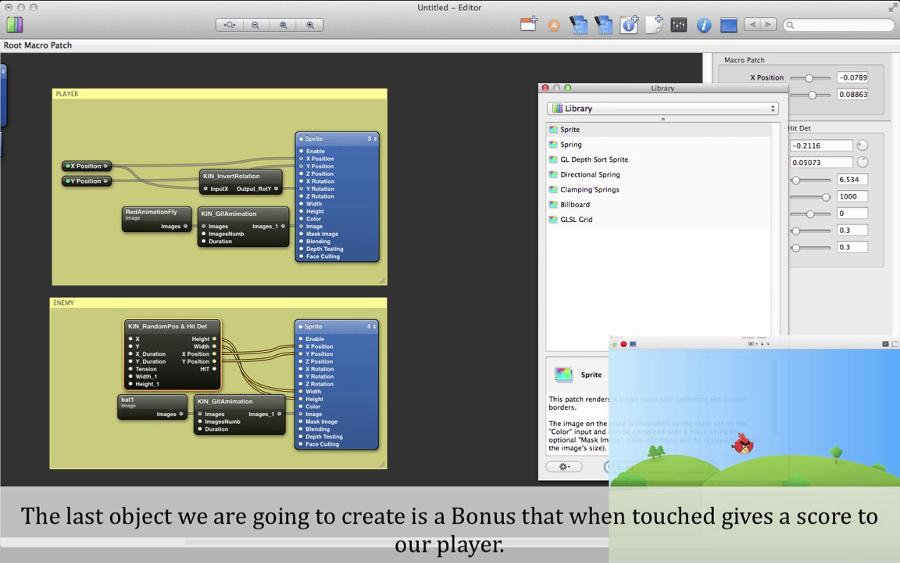
{"action": "key", "text": "Return"}
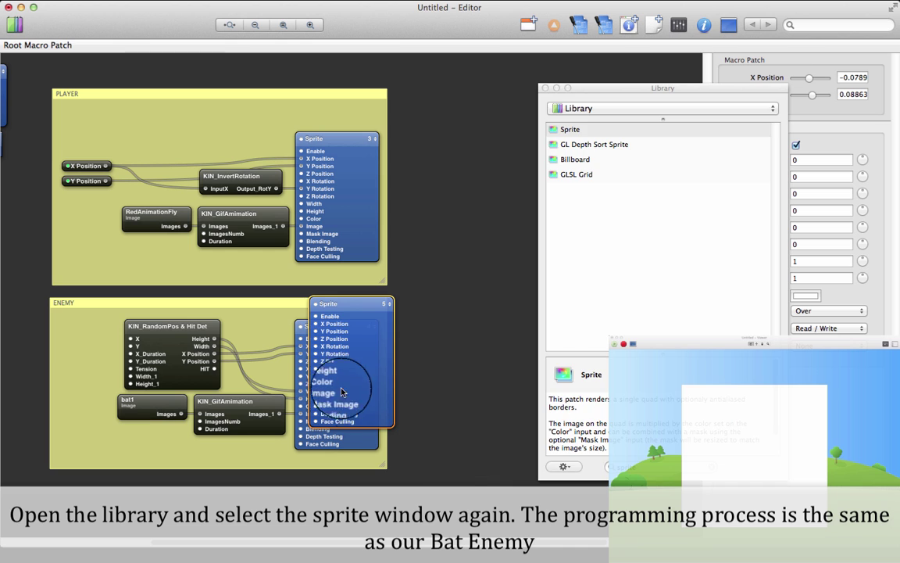
{"action": "left_click_drag", "start_coordinate": [341, 393], "coordinate": [607, 198]}
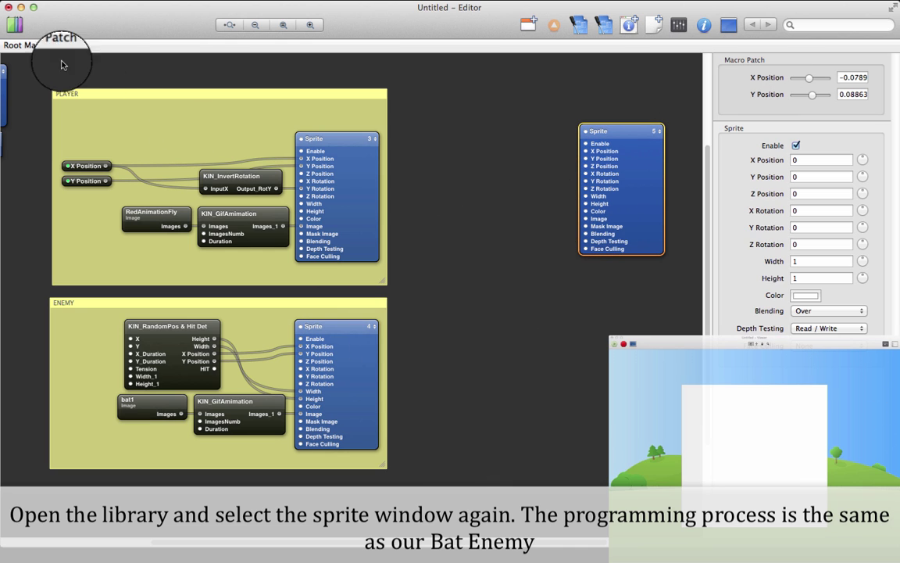
Add the star_mcb image and a KIN_GifAmimation patch with ImagesNumb 19, and link them to the new Sprite's Image input
{"action": "key", "text": "super+Tab"}
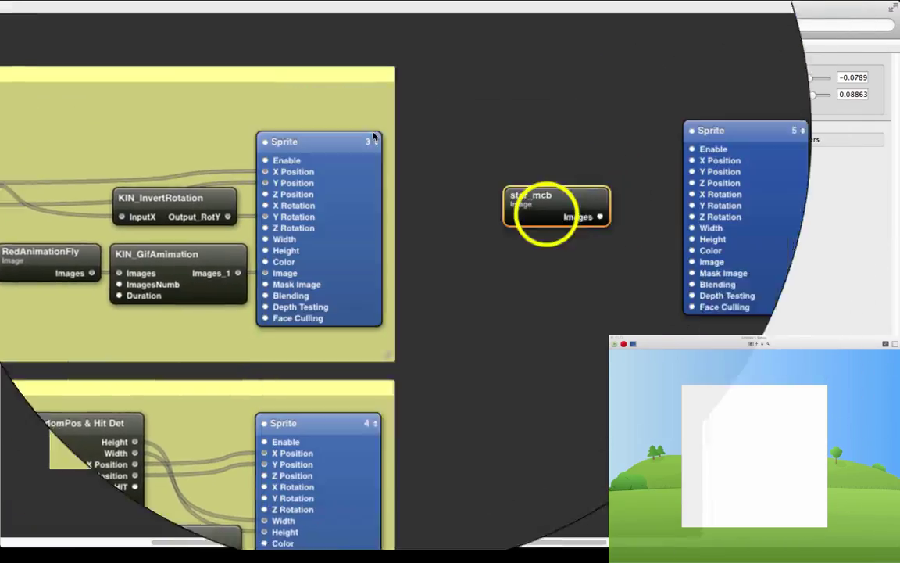
{"action": "right_click", "coordinate": [539, 211]}
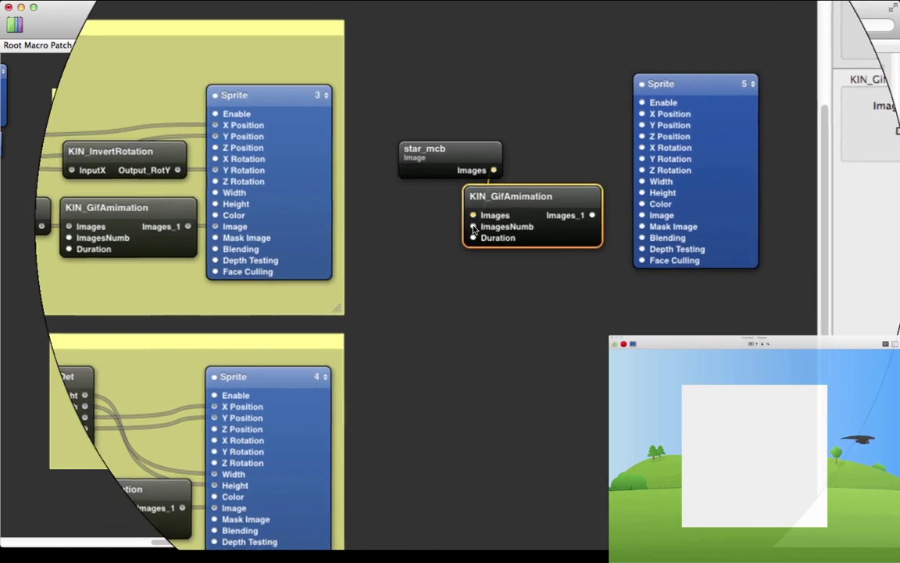
{"action": "double_click", "coordinate": [473, 226]}
{"action": "type", "text": "19"}
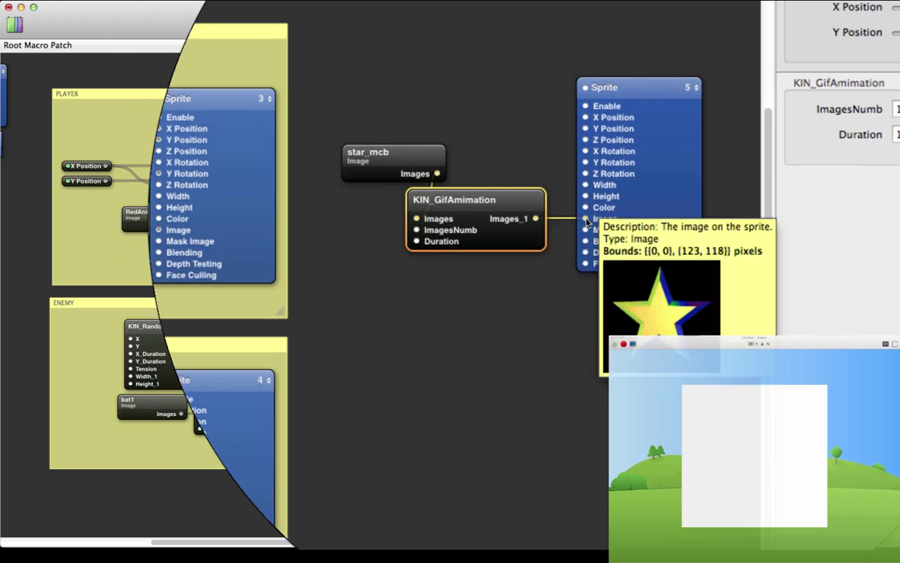
{"action": "left_click_drag", "start_coordinate": [542, 214], "coordinate": [592, 214]}
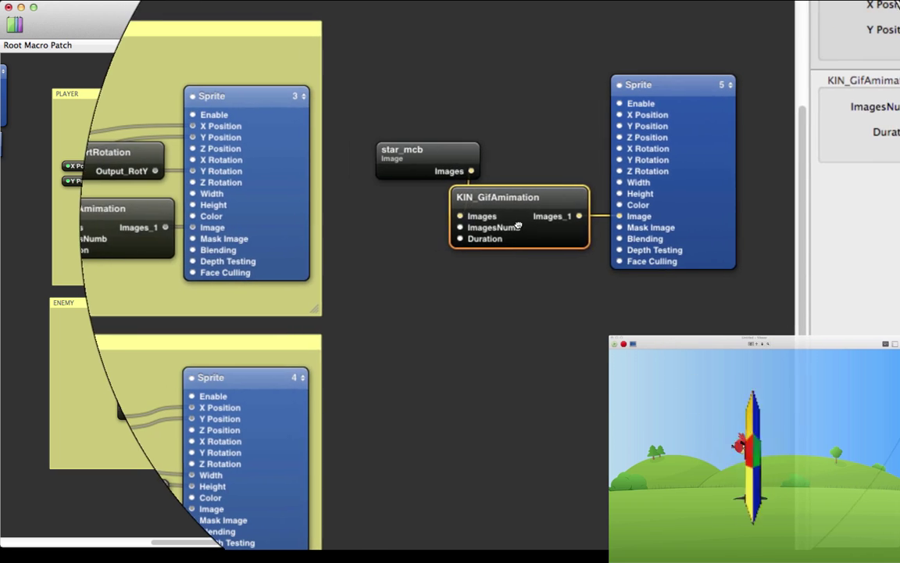
Set the star Sprite's Width and Height to 0.2
{"action": "left_click", "coordinate": [672, 200]}
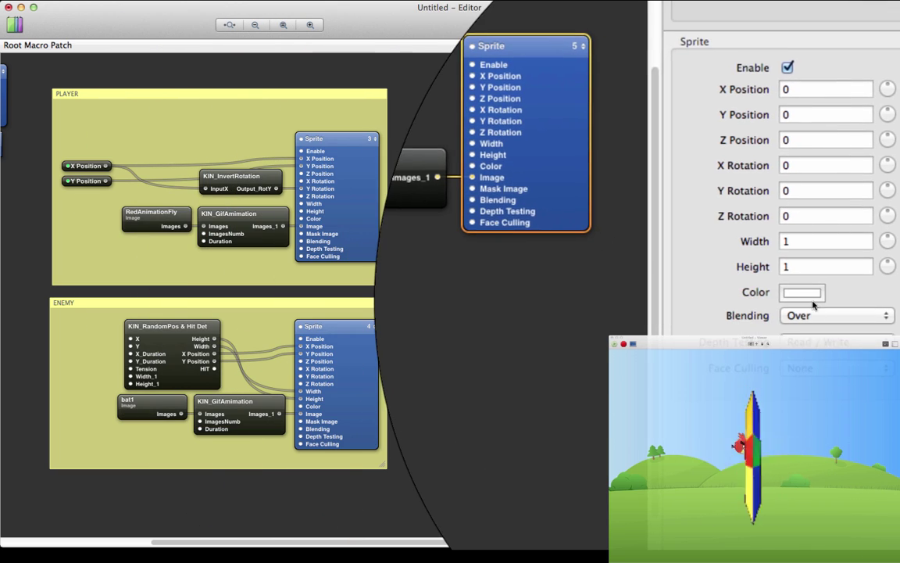
{"action": "double_click", "coordinate": [891, 288]}
{"action": "type", "text": "0.2"}
{"action": "key", "text": "Tab"}
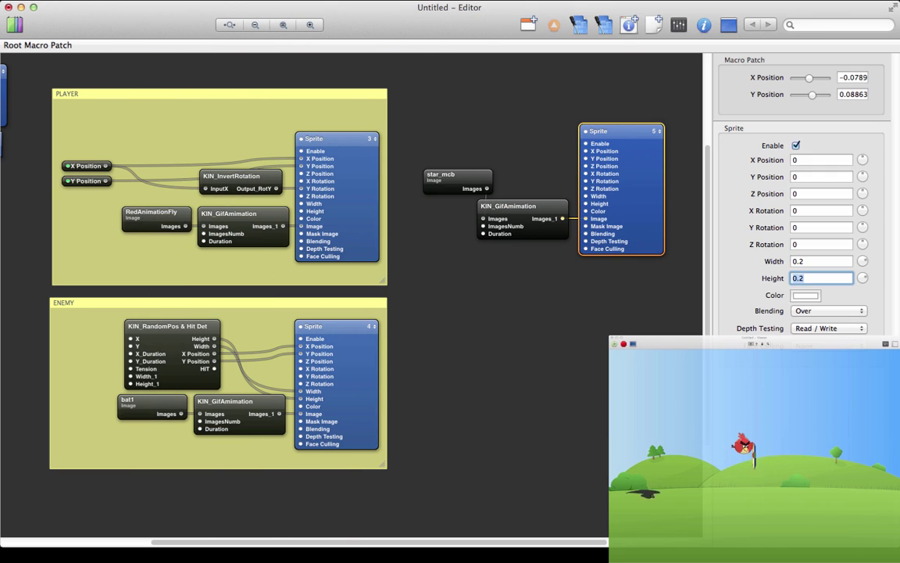
Add a KIN_RandomPos & Hit Det patch above star_mcb and connect its size and position outputs to the star Sprite's Width, Height, X and Y Position
{"action": "left_click", "coordinate": [459, 179]}
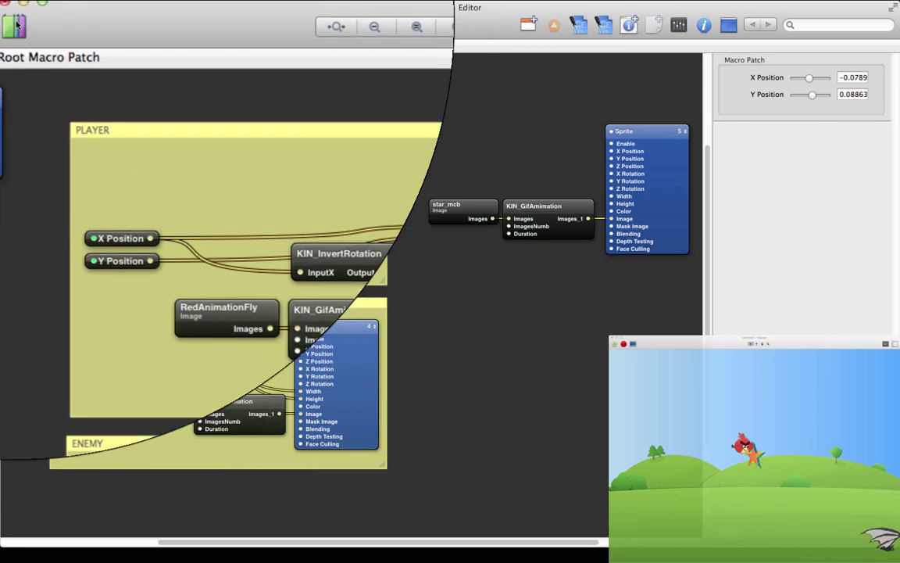
{"action": "left_click", "coordinate": [157, 350]}
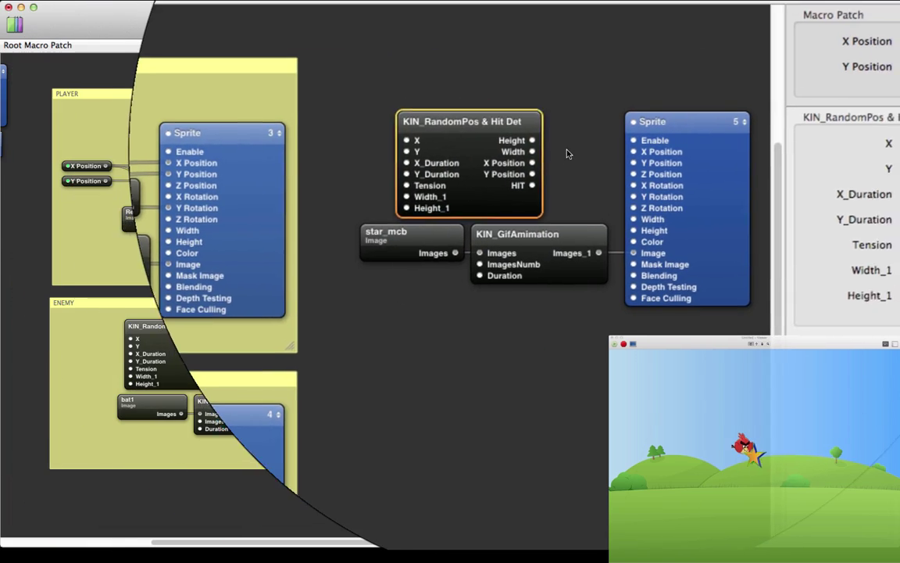
{"action": "left_click_drag", "start_coordinate": [532, 141], "coordinate": [633, 231]}
{"action": "left_click_drag", "start_coordinate": [532, 151], "coordinate": [612, 159]}
{"action": "left_click", "coordinate": [483, 169]}
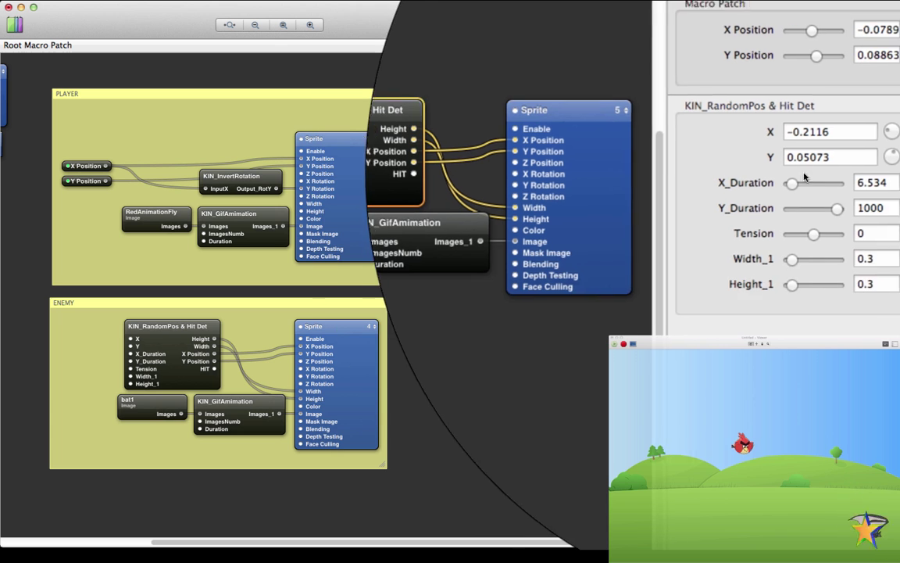
Set the star's KIN_RandomPos & Hit Det to X_Duration about 4.27, Y_Duration about 708, Tension about 0.2, and Width_1 and Height_1 0.15
{"action": "left_click_drag", "start_coordinate": [805, 178], "coordinate": [809, 211]}
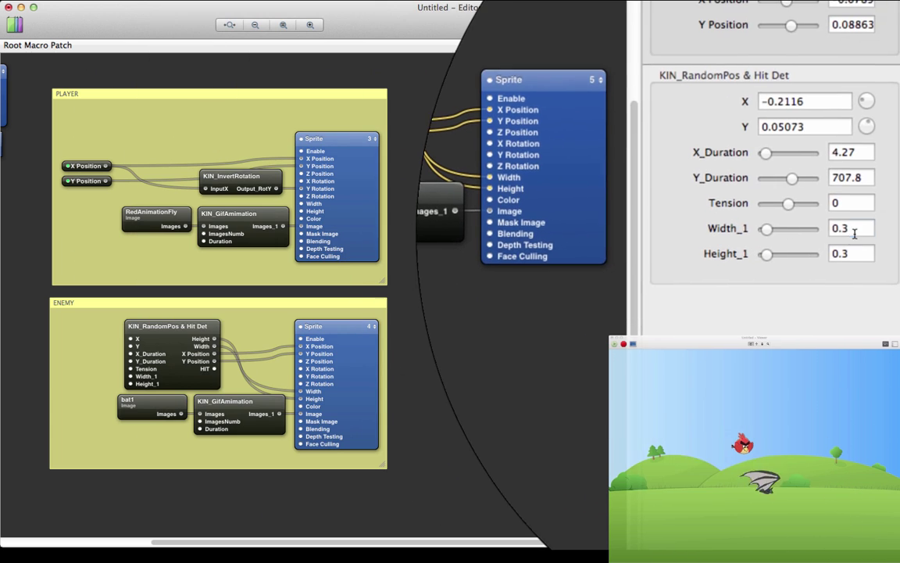
{"action": "type", "text": "15"}
{"action": "mouse_move", "coordinate": [855, 233]}
{"action": "left_mouse_down"}
{"action": "mouse_move", "coordinate": [844, 231]}
{"action": "mouse_move", "coordinate": [847, 247]}
{"action": "left_mouse_up"}
{"action": "type", "text": "15"}
{"action": "key", "text": "Return"}
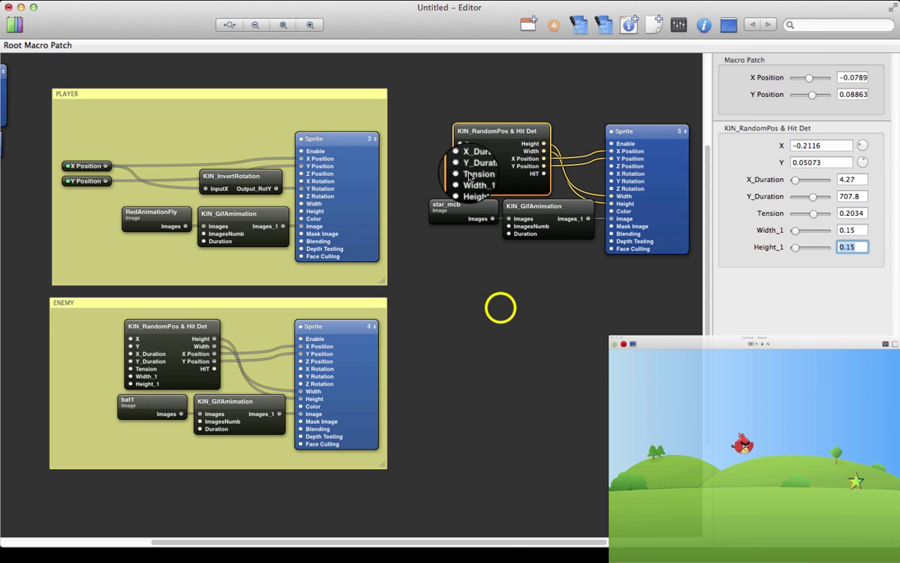
Add a note titled STAR beside the PLAYER note and size it to enclose all the star patches
{"action": "right_click", "coordinate": [500, 305]}
{"action": "left_click", "coordinate": [515, 345]}
{"action": "double_click", "coordinate": [488, 327]}
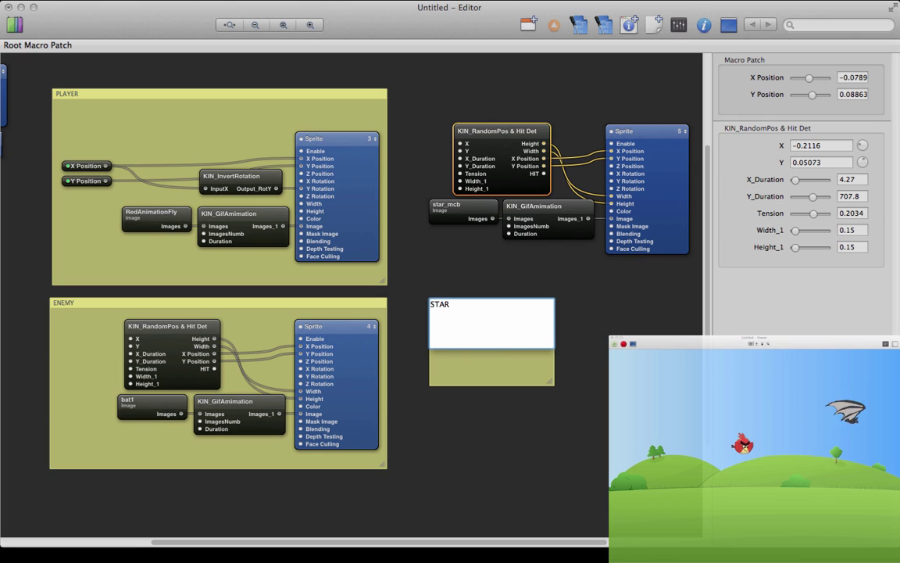
{"action": "type", "text": "STAR"}
{"action": "left_click", "coordinate": [508, 324]}
{"action": "left_click_drag", "start_coordinate": [486, 328], "coordinate": [468, 257]}
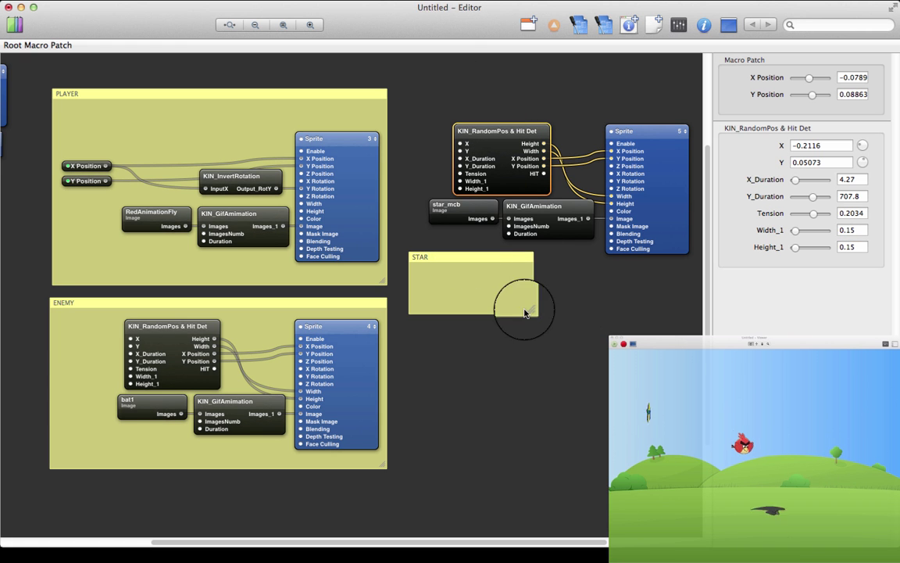
{"action": "left_click_drag", "start_coordinate": [529, 313], "coordinate": [699, 425]}
{"action": "left_click_drag", "start_coordinate": [466, 268], "coordinate": [460, 97]}
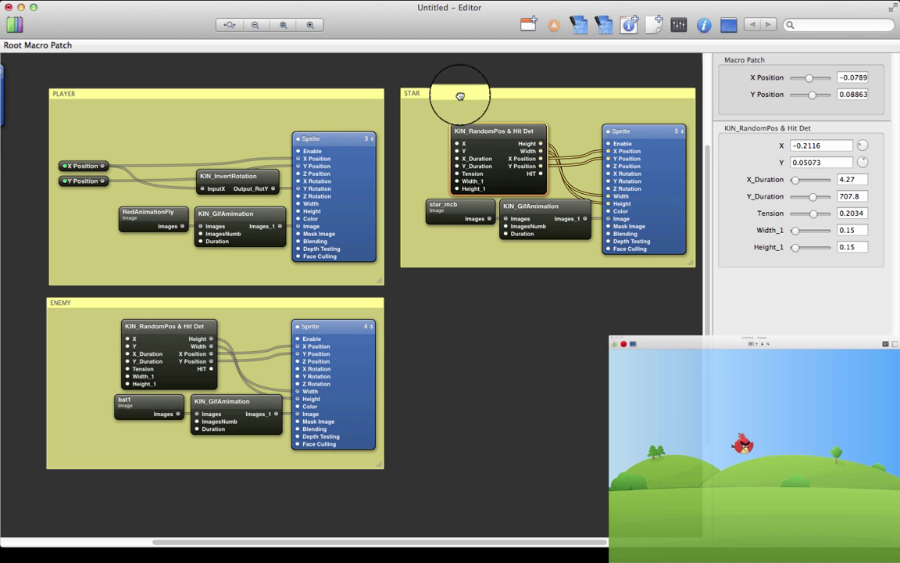
{"action": "left_click_drag", "start_coordinate": [697, 261], "coordinate": [644, 285]}
Connect the player's X Position and Y Position splitters to the X and Y inputs of both the star's and the enemy's KIN_RandomPos & Hit Det
{"action": "left_click_drag", "start_coordinate": [442, 542], "coordinate": [372, 541]}
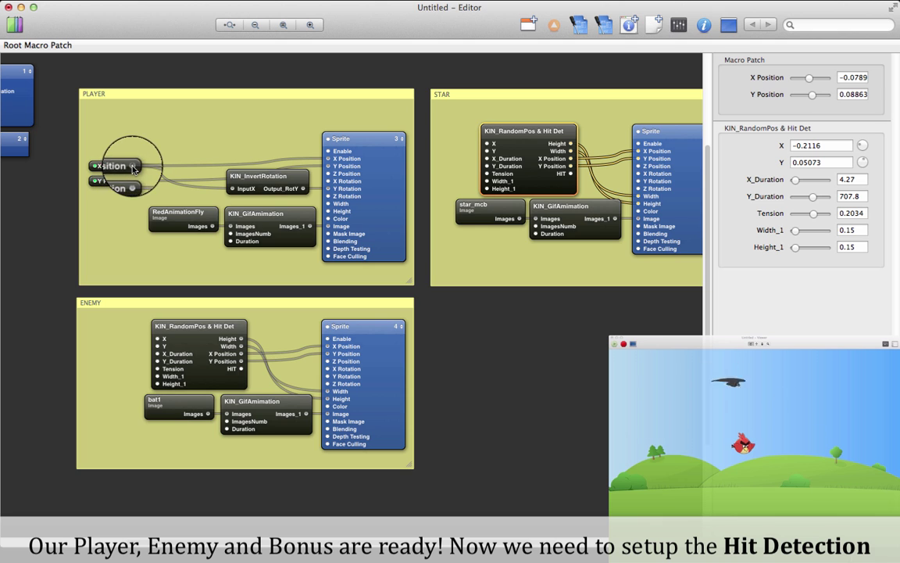
{"action": "left_click_drag", "start_coordinate": [134, 169], "coordinate": [303, 170]}
{"action": "left_click_drag", "start_coordinate": [486, 145], "coordinate": [487, 145]}
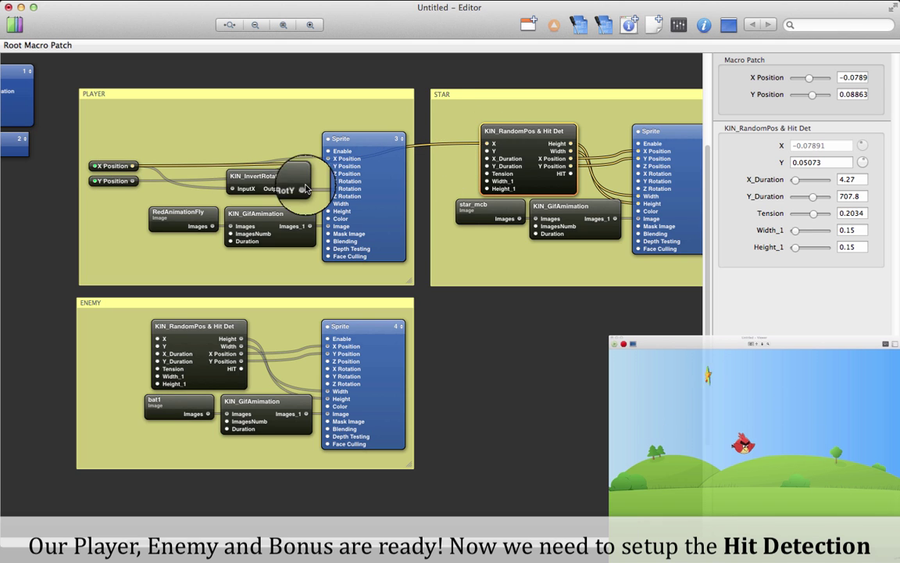
{"action": "left_click_drag", "start_coordinate": [134, 183], "coordinate": [475, 164]}
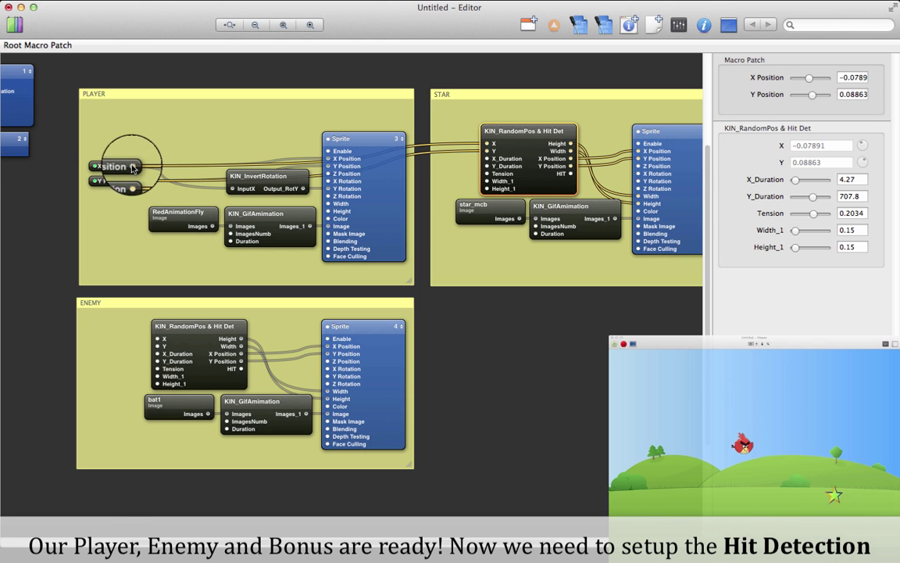
{"action": "left_click_drag", "start_coordinate": [133, 167], "coordinate": [142, 296]}
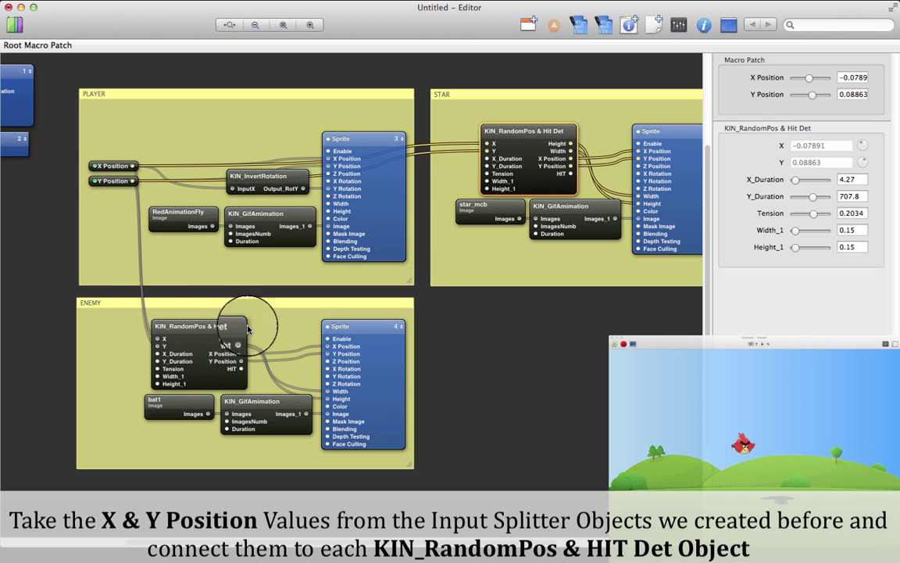
Add a KIN_ParticleHit patch from the library beside the star Sprite and widen the STAR note to enclose it
{"action": "scroll", "coordinate": [352, 266], "scroll_direction": "right", "scroll_amount": 10}
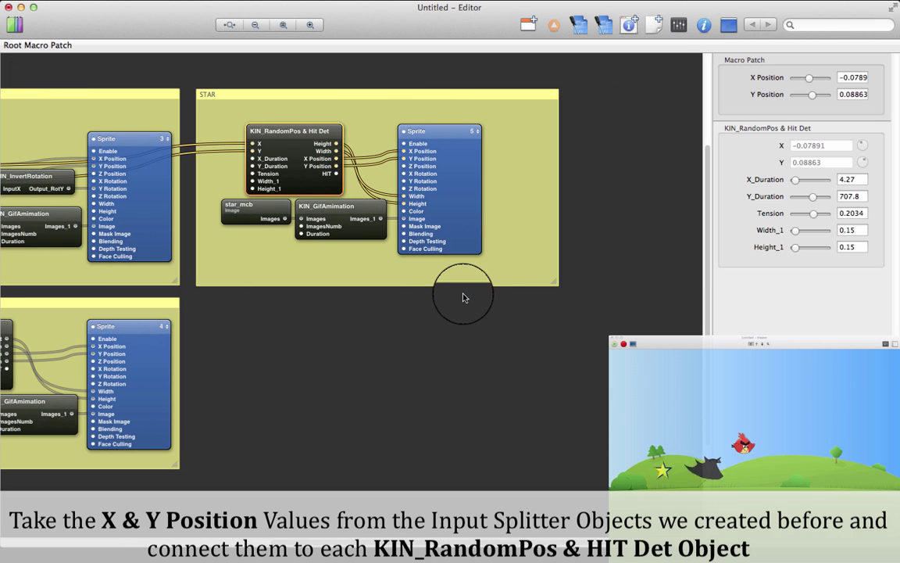
{"action": "left_click", "coordinate": [18, 29]}
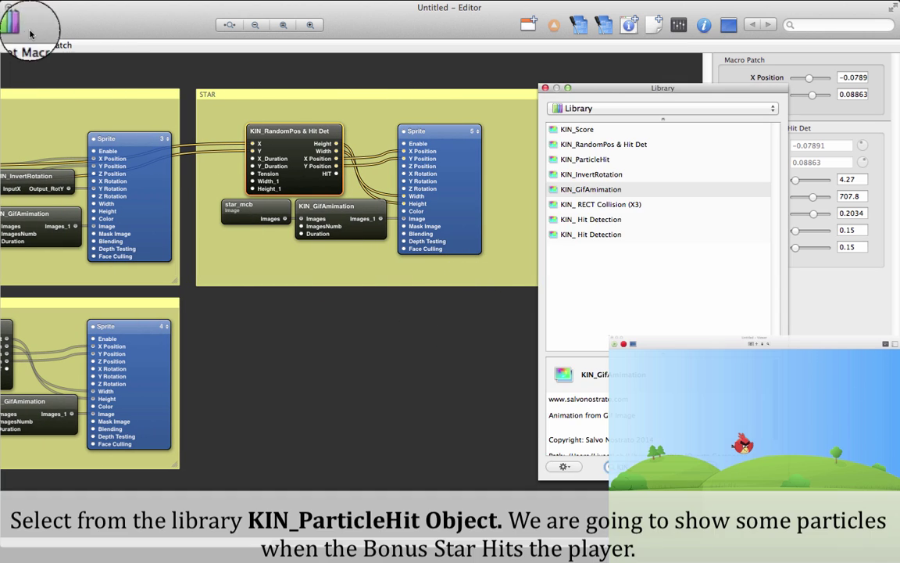
{"action": "left_click", "coordinate": [600, 160]}
{"action": "left_click_drag", "start_coordinate": [555, 163], "coordinate": [572, 189]}
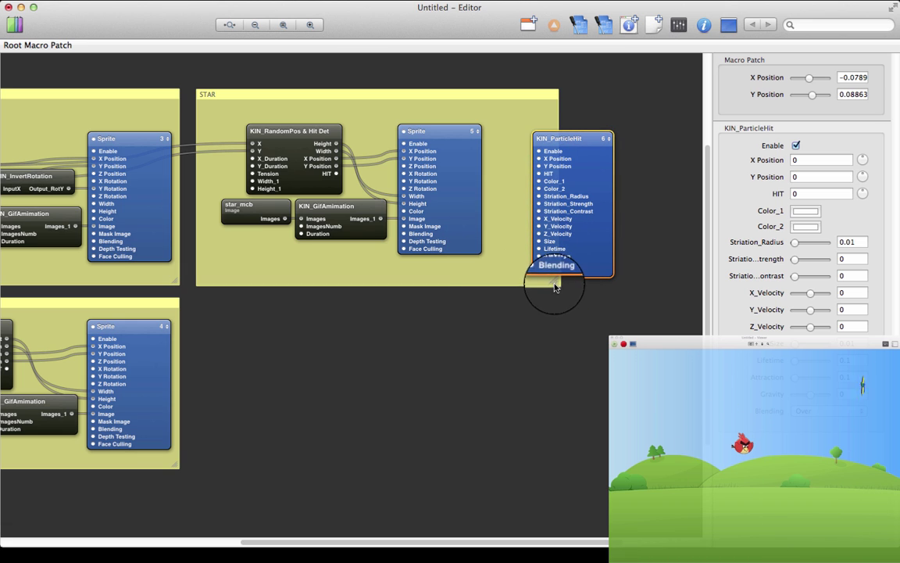
{"action": "left_click_drag", "start_coordinate": [555, 288], "coordinate": [650, 289]}
{"action": "left_click_drag", "start_coordinate": [561, 255], "coordinate": [560, 241]}
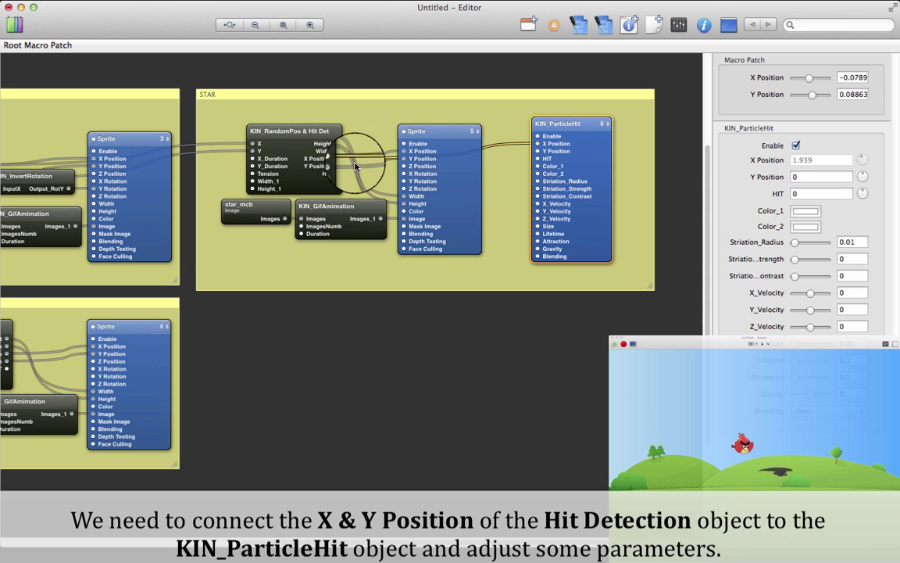
Connect the star's Y Position output to KIN_ParticleHit and raise its HIT value to about 0.48 to preview the particles
{"action": "left_click_drag", "start_coordinate": [337, 167], "coordinate": [501, 165]}
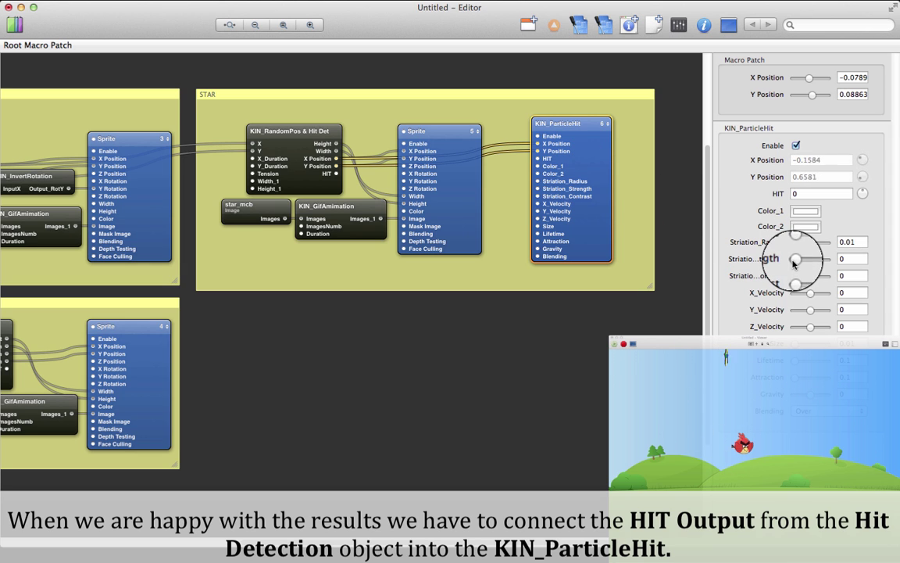
{"action": "left_click_drag", "start_coordinate": [864, 189], "coordinate": [865, 203]}
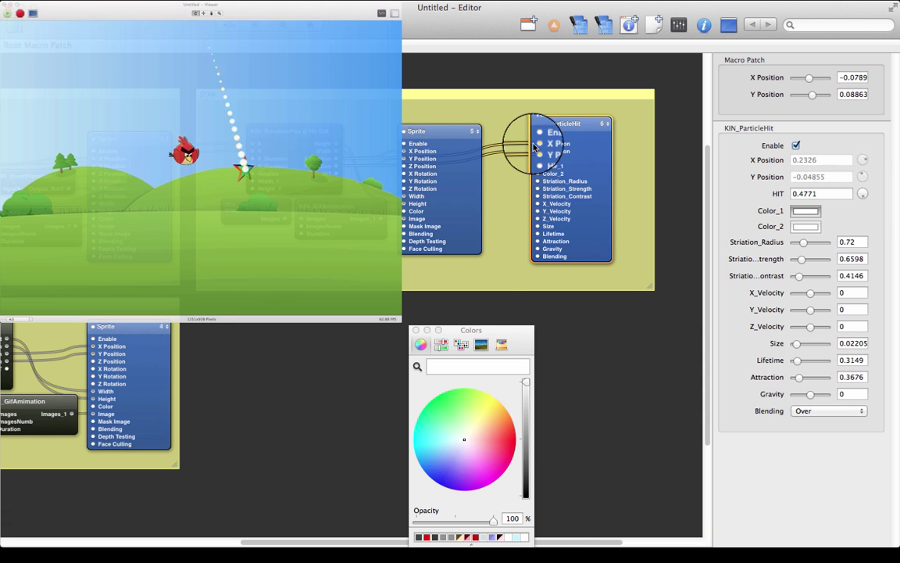
{"action": "left_click_drag", "start_coordinate": [540, 146], "coordinate": [536, 146]}
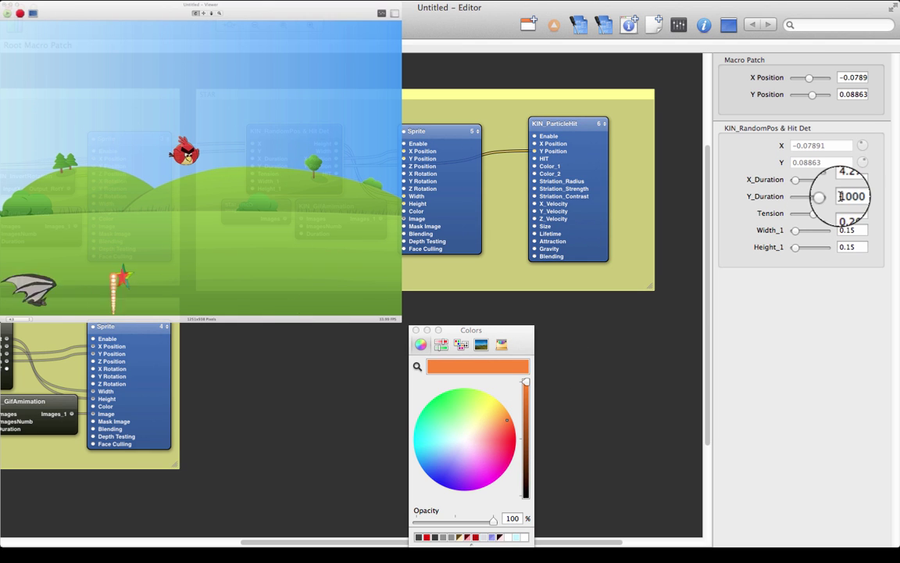
Give KIN_ParticleHit a translucent red Color_1 and a yellow Color_2, with Striation_Radius about 0.85, X_Velocity about -0.86 and Lifetime about 1.13
{"action": "left_click", "coordinate": [521, 338]}
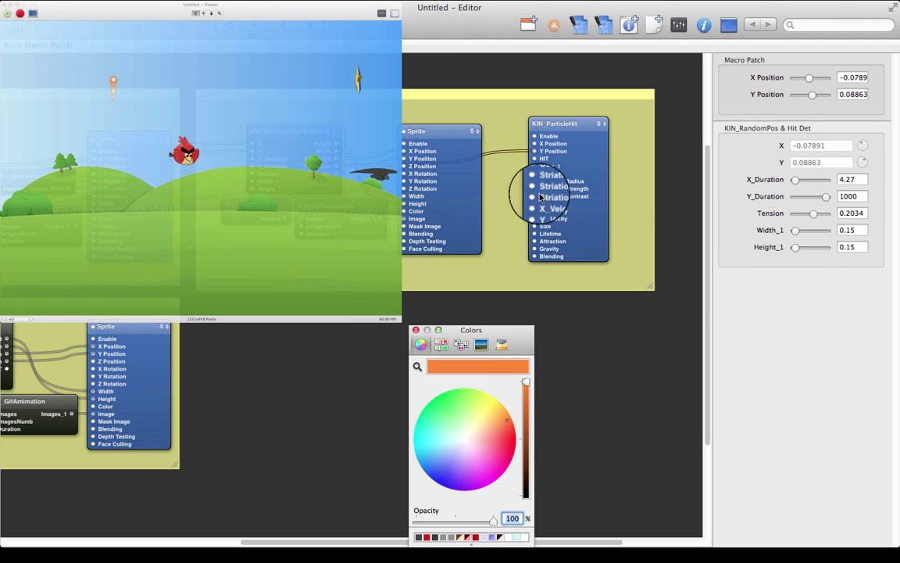
{"action": "left_click", "coordinate": [545, 182]}
{"action": "left_click", "coordinate": [805, 226]}
{"action": "left_click", "coordinate": [505, 441]}
{"action": "left_click_drag", "start_coordinate": [493, 521], "coordinate": [449, 520]}
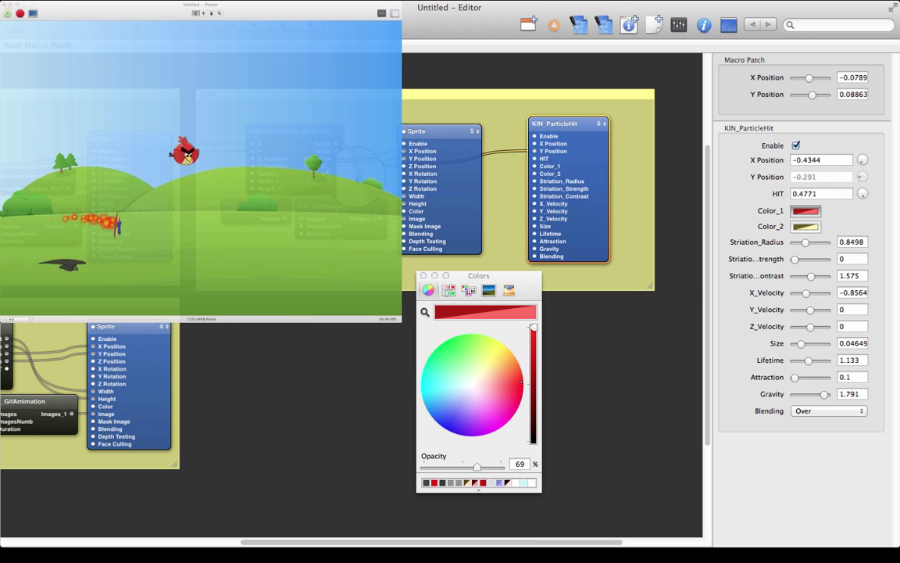
Connect the star's X Position and HIT outputs to KIN_ParticleHit, and shift the player's X Position to about -0.27 to test the star collision
{"action": "left_click_drag", "start_coordinate": [337, 158], "coordinate": [534, 143]}
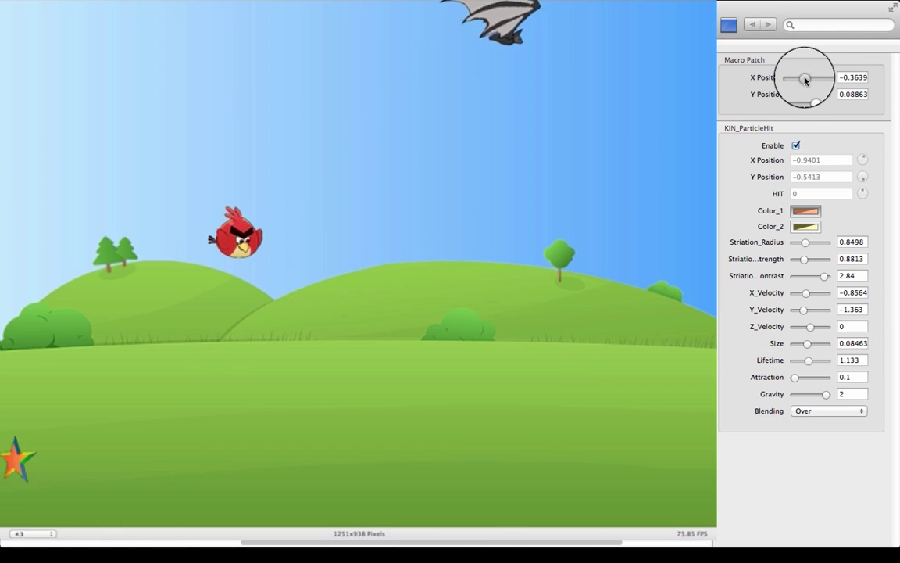
{"action": "left_click_drag", "start_coordinate": [805, 79], "coordinate": [806, 110]}
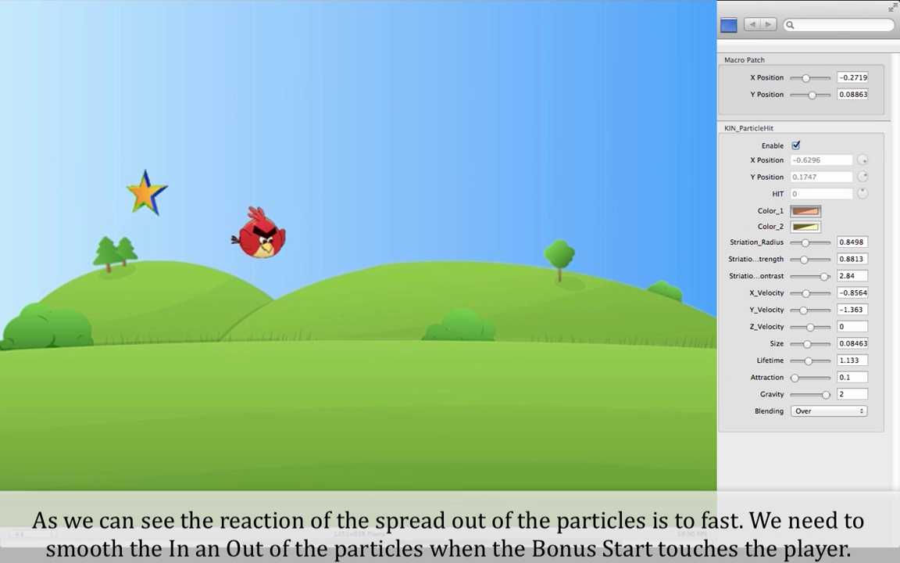
Make room in the STAR note by moving KIN_ParticleHit away from the Sprite, and place a Smooth patch from the library between them
{"action": "left_click_drag", "start_coordinate": [661, 291], "coordinate": [618, 294]}
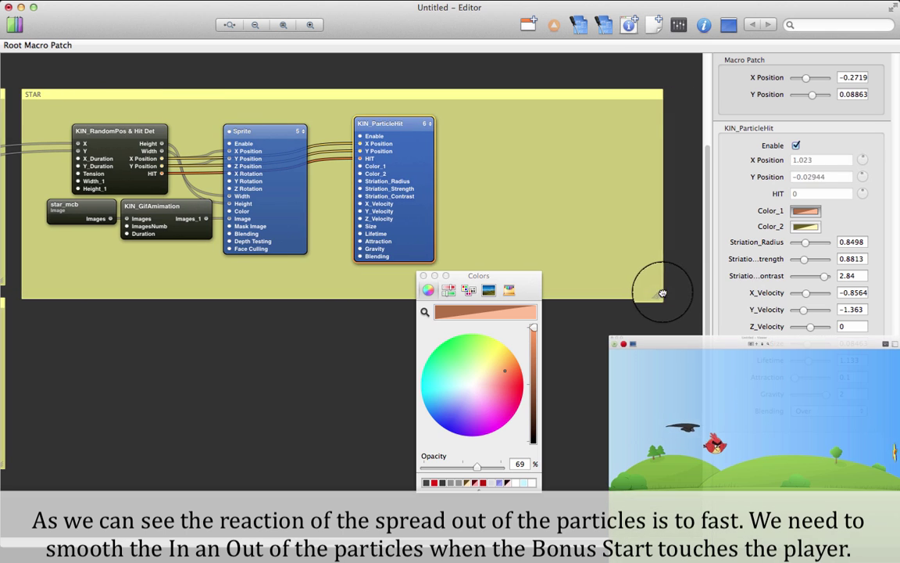
{"action": "left_click_drag", "start_coordinate": [410, 211], "coordinate": [556, 219]}
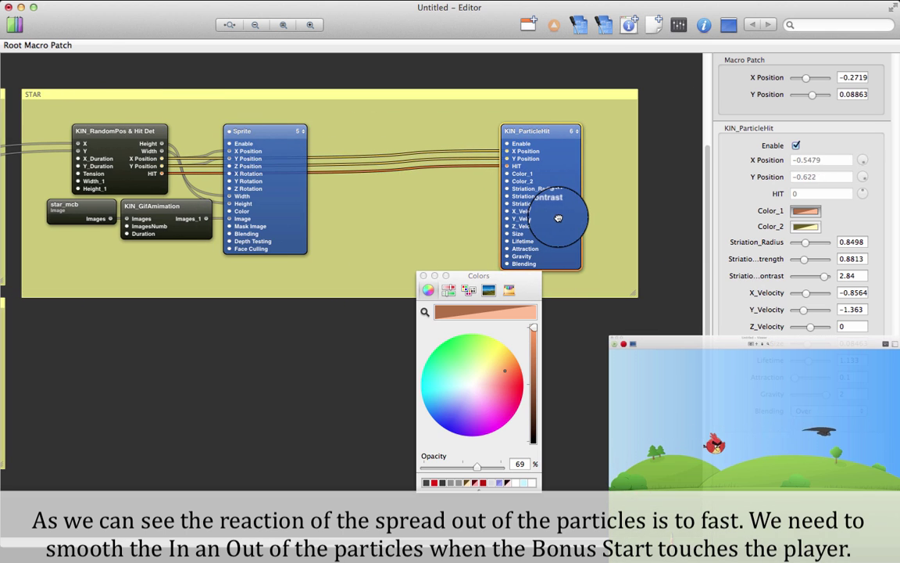
{"action": "left_click", "coordinate": [18, 37]}
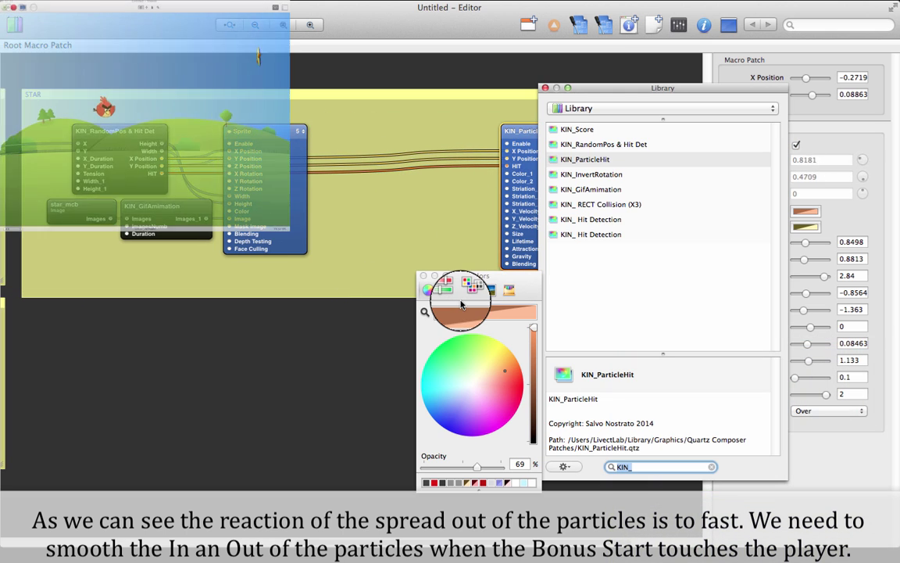
{"action": "type", "text": "smot"}
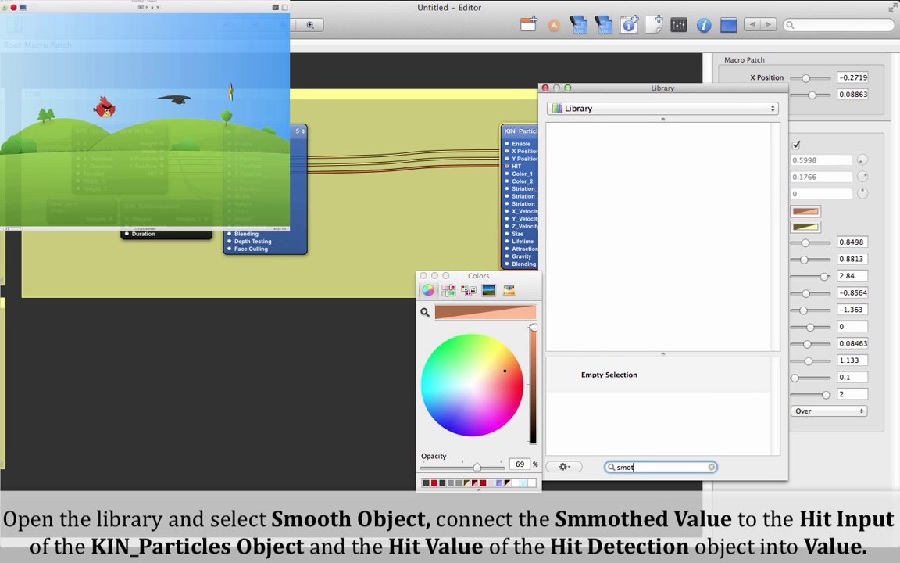
{"action": "key", "text": "BackSpace"}
{"action": "double_click", "coordinate": [569, 145]}
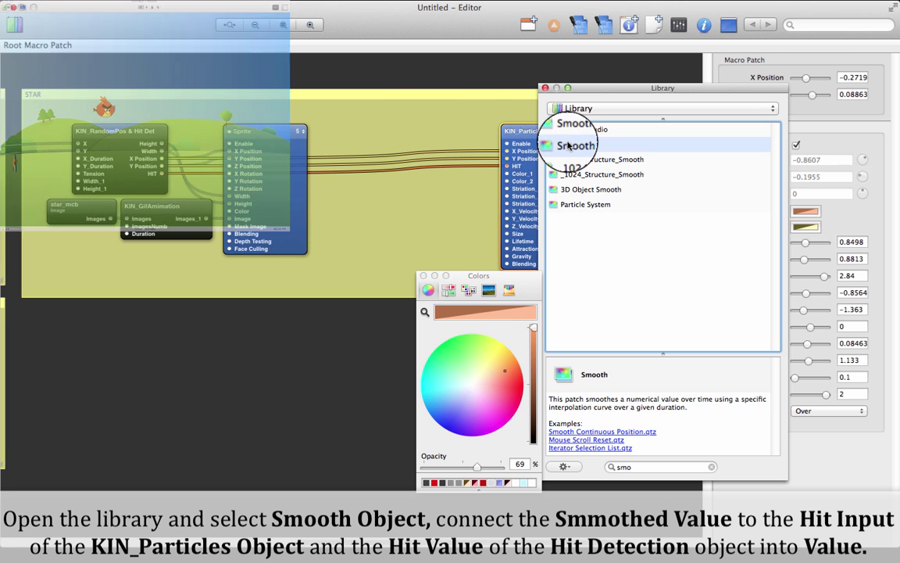
{"action": "left_click_drag", "start_coordinate": [304, 319], "coordinate": [360, 219]}
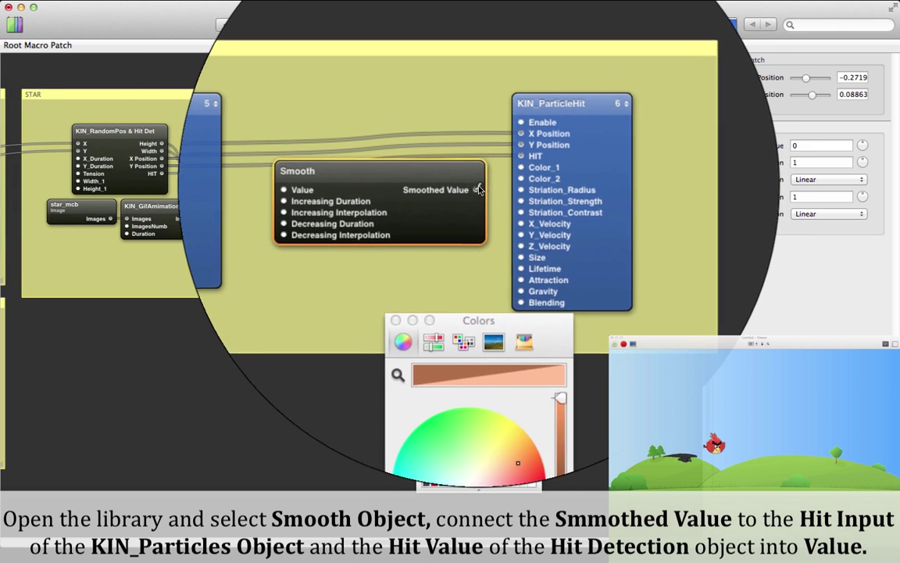
Route the star's HIT output through Smooth into KIN_ParticleHit's HIT with Increasing Duration 0, and test by moving the player's X Position to about 0.43
{"action": "left_click_drag", "start_coordinate": [462, 211], "coordinate": [507, 167]}
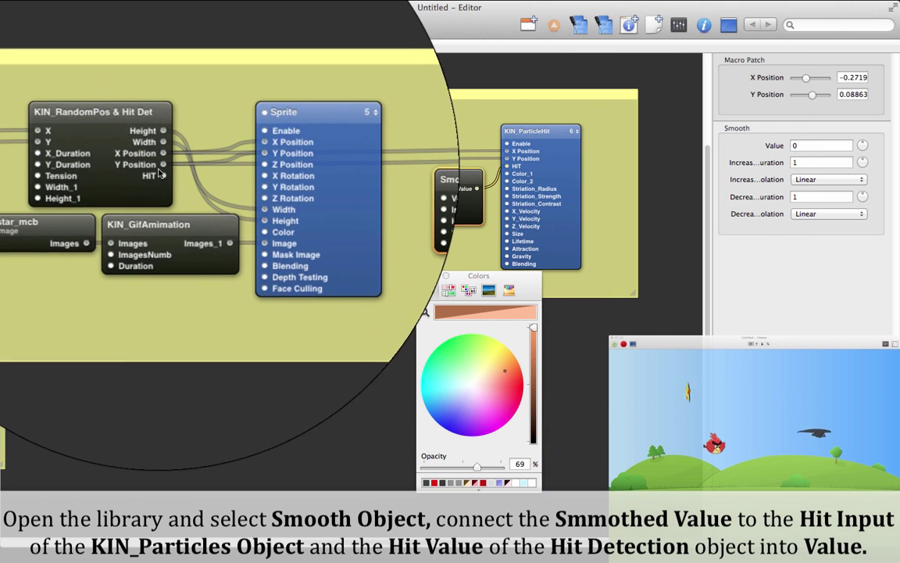
{"action": "left_click_drag", "start_coordinate": [162, 173], "coordinate": [349, 189]}
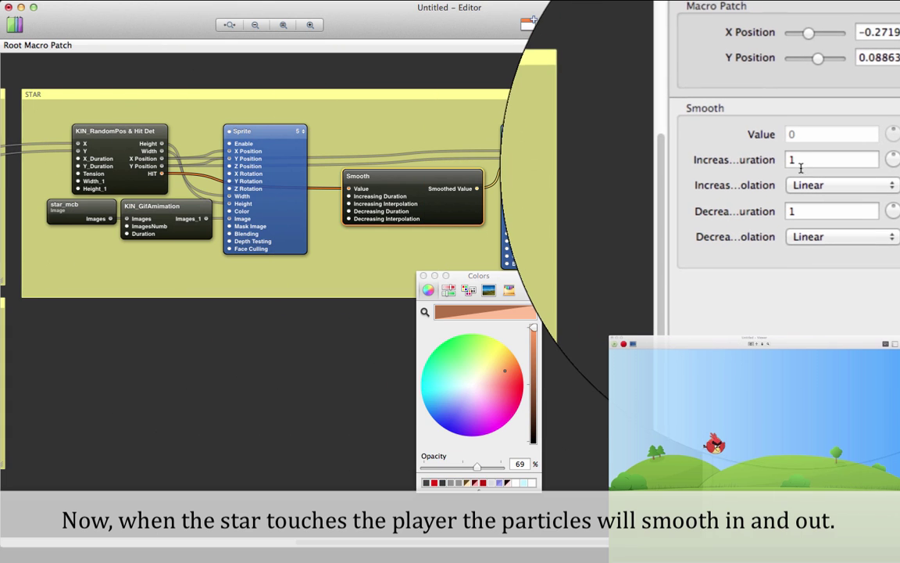
{"action": "double_click", "coordinate": [776, 145]}
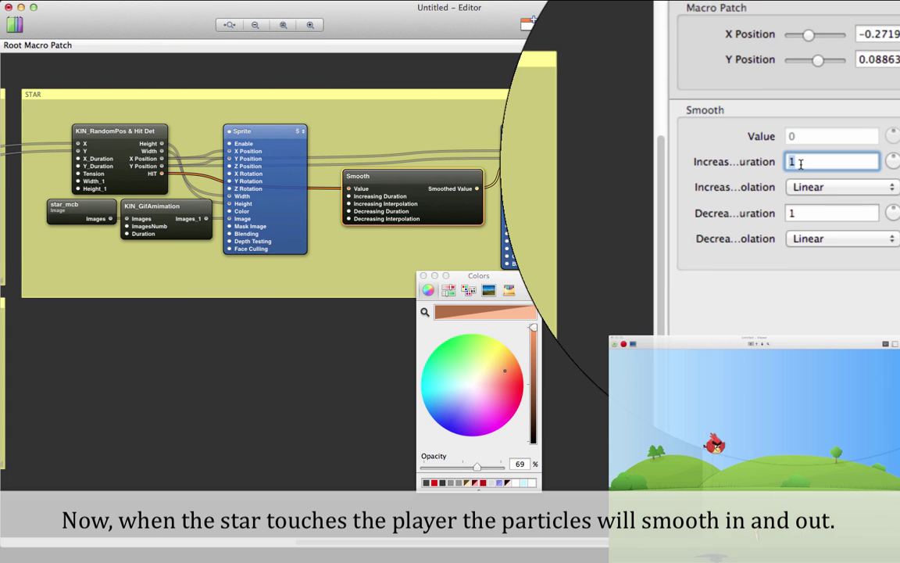
{"action": "type", "text": "0"}
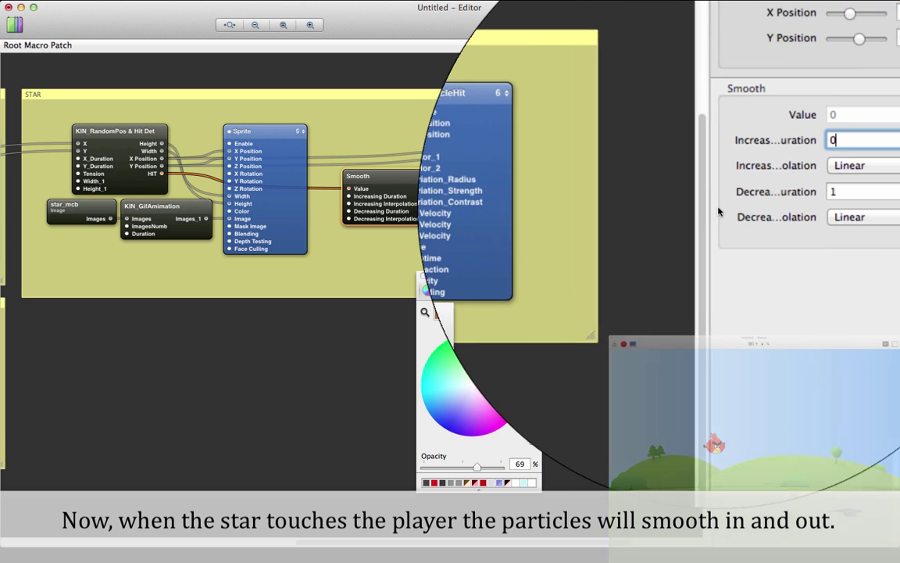
{"action": "key", "text": "Return"}
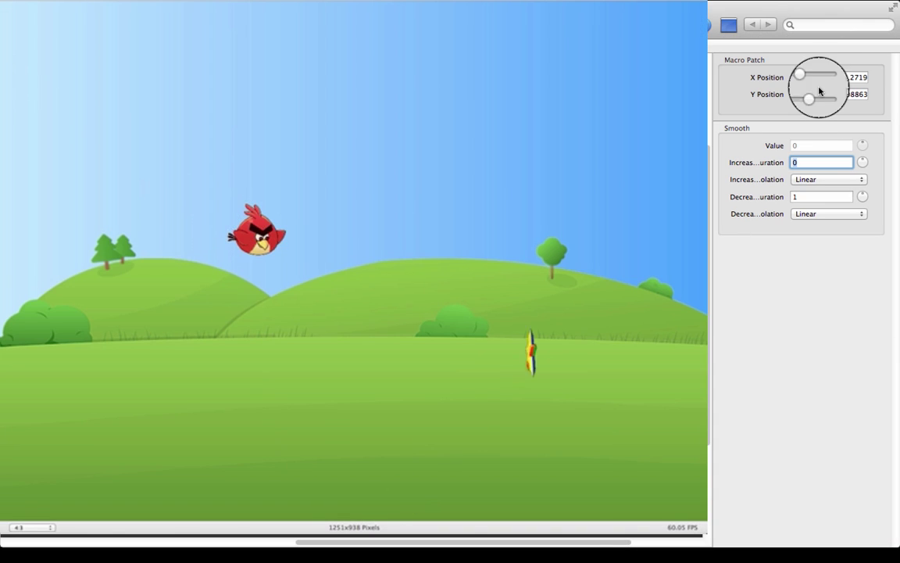
{"action": "mouse_move", "coordinate": [820, 91]}
{"action": "left_mouse_down"}
{"action": "mouse_move", "coordinate": [818, 80]}
{"action": "mouse_move", "coordinate": [827, 85]}
{"action": "mouse_move", "coordinate": [812, 82]}
{"action": "mouse_move", "coordinate": [824, 78]}
{"action": "mouse_move", "coordinate": [810, 90]}
{"action": "mouse_move", "coordinate": [820, 95]}
{"action": "left_mouse_up"}
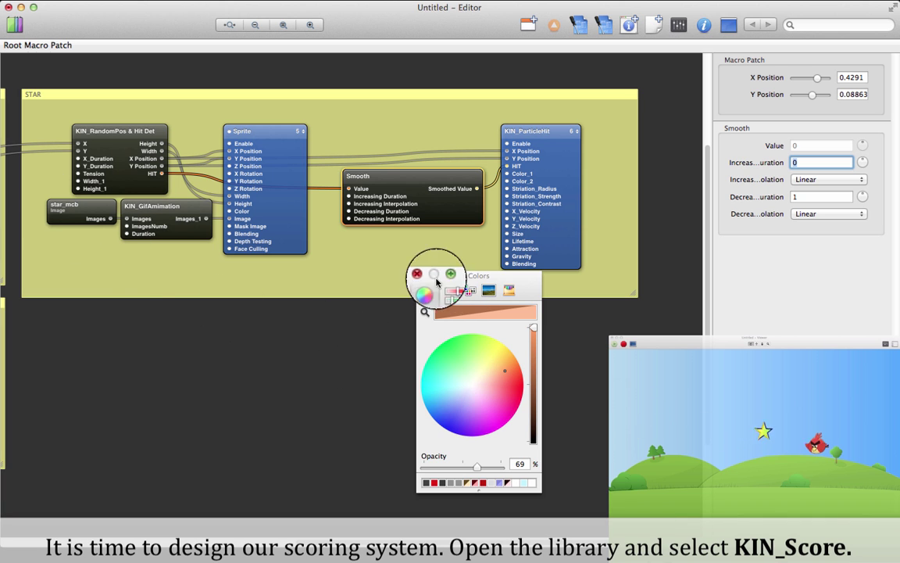
Close the Colors window and place a KIN_Score patch from the library in the empty area below the STAR note
{"action": "left_click", "coordinate": [417, 274]}
{"action": "left_click", "coordinate": [14, 24]}
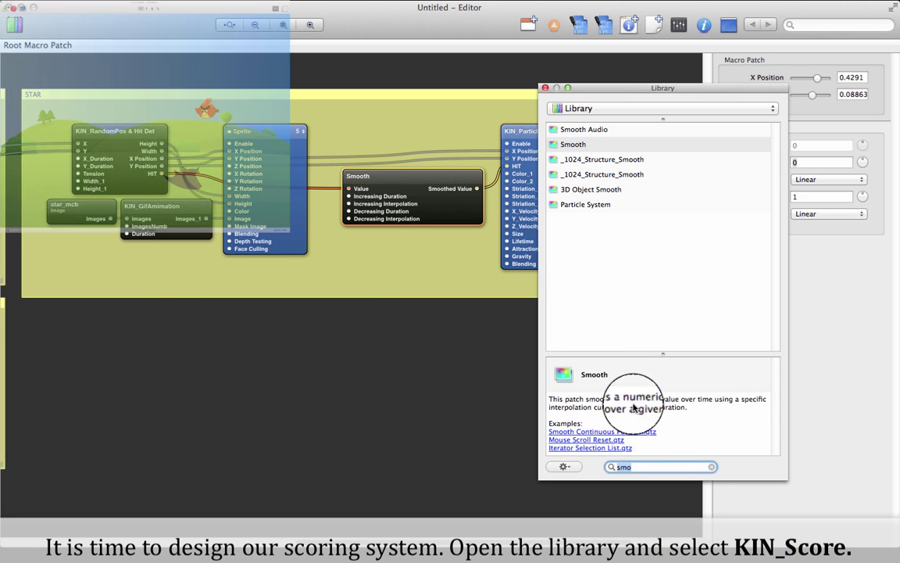
{"action": "type", "text": "core"}
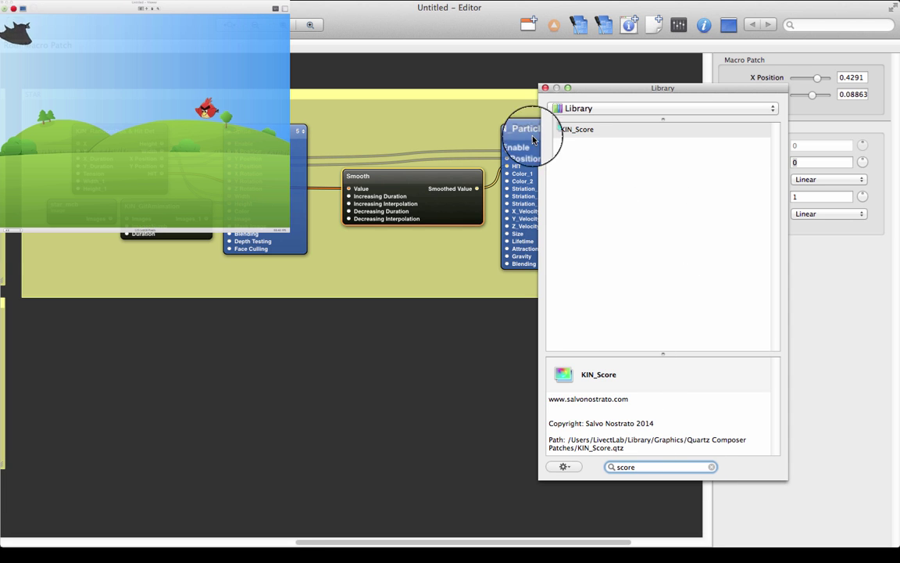
{"action": "left_click_drag", "start_coordinate": [563, 130], "coordinate": [275, 412]}
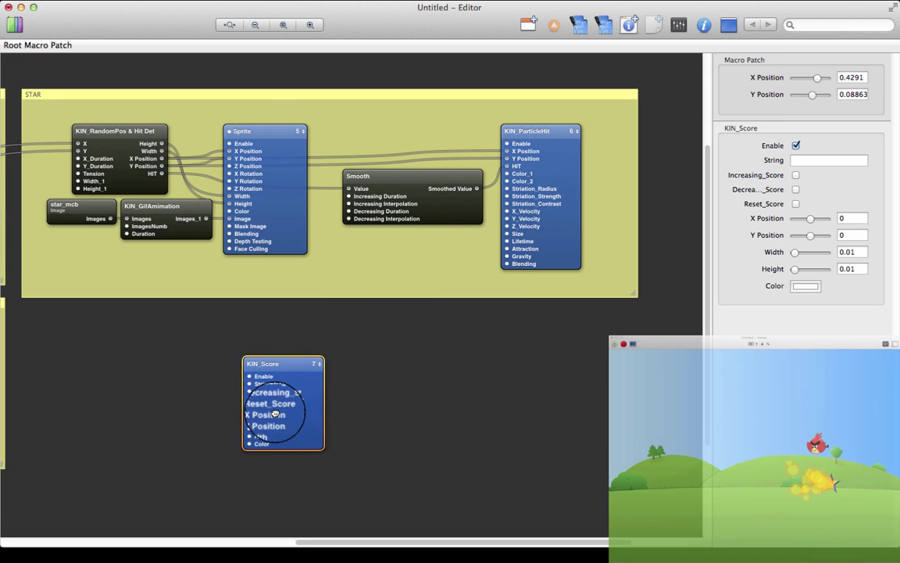
{"action": "left_click_drag", "start_coordinate": [312, 538], "coordinate": [261, 539]}
{"action": "left_click_drag", "start_coordinate": [413, 414], "coordinate": [414, 400]}
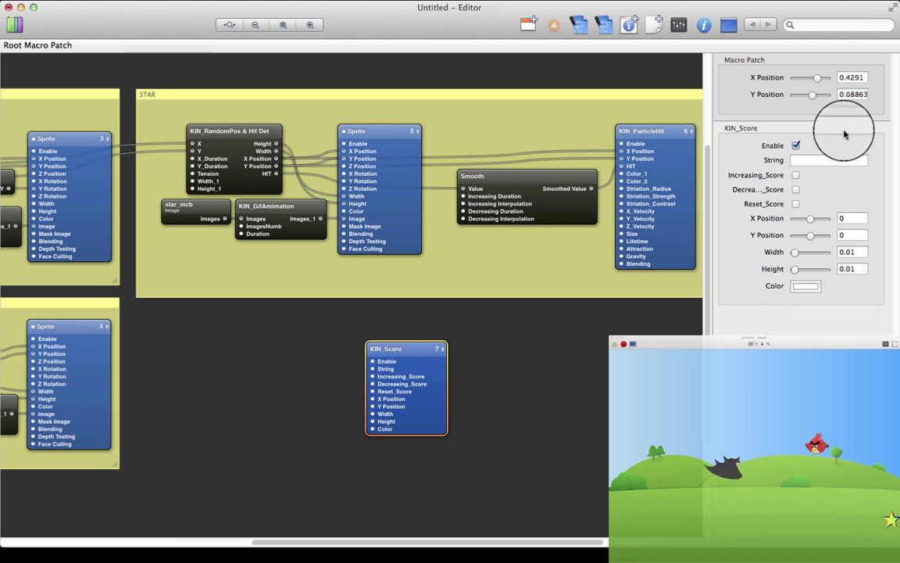
Give KIN_Score the string "SCORE:", a Y Position of about 0.70, a Width of about 0.62 and a Height of about 0.16
{"action": "left_click_drag", "start_coordinate": [795, 252], "coordinate": [799, 270]}
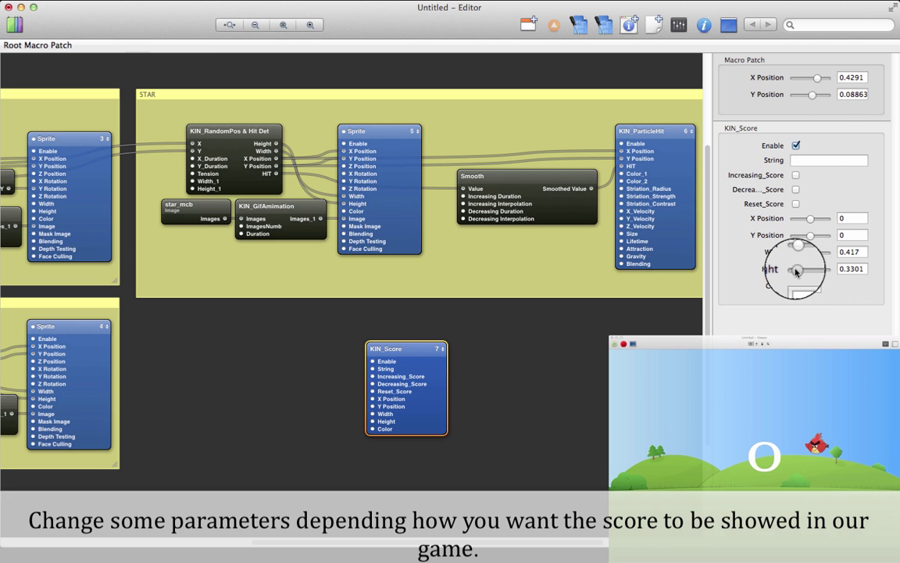
{"action": "type", "text": "SCORE:"}
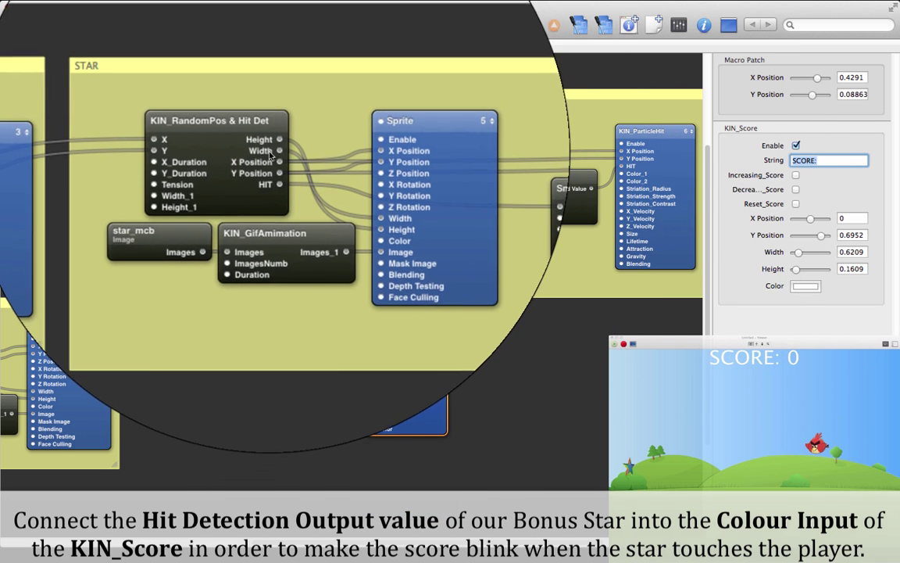
Connect the star's HIT output to KIN_Score's Color and Increasing_Score inputs, and test scoring by moving the player's X Position to about -0.18
{"action": "left_click_drag", "start_coordinate": [277, 177], "coordinate": [372, 428]}
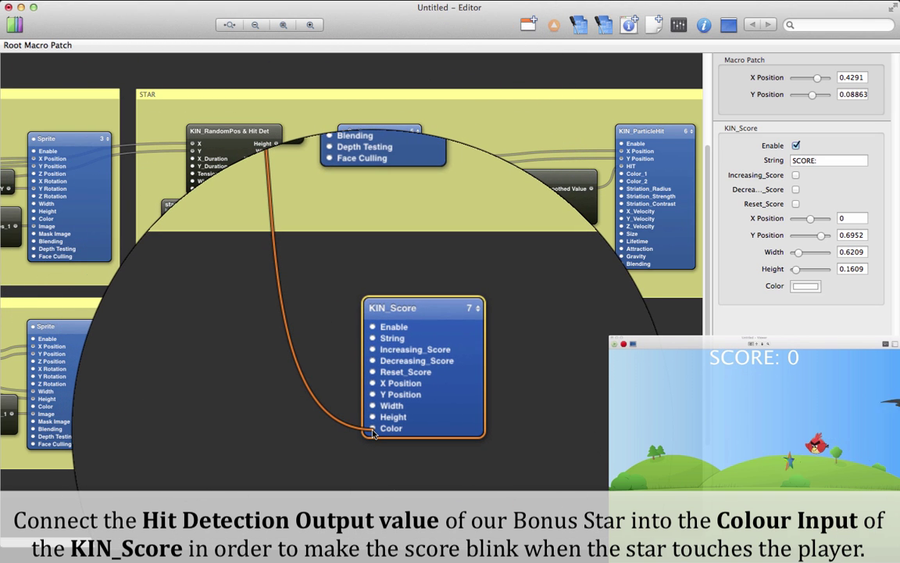
{"action": "left_click_drag", "start_coordinate": [373, 430], "coordinate": [373, 430]}
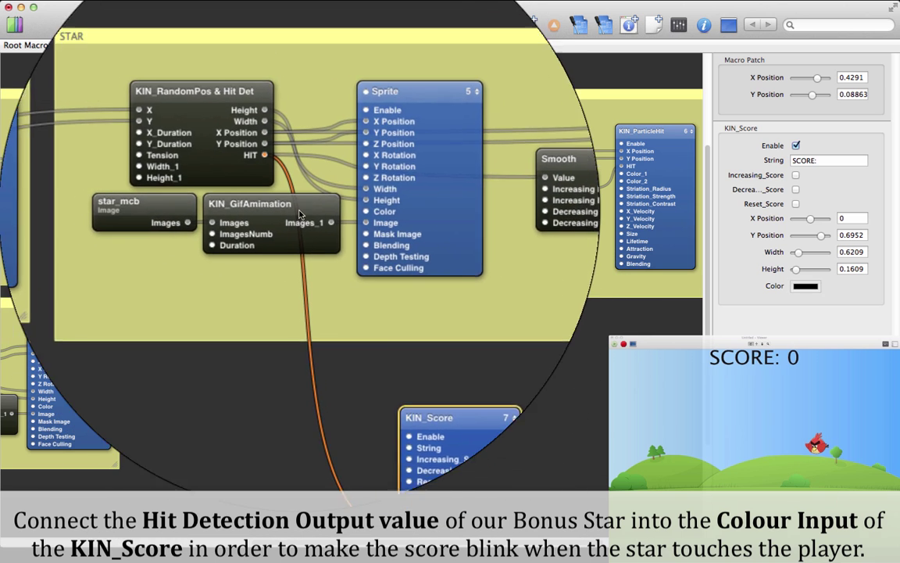
{"action": "left_click_drag", "start_coordinate": [277, 175], "coordinate": [373, 377]}
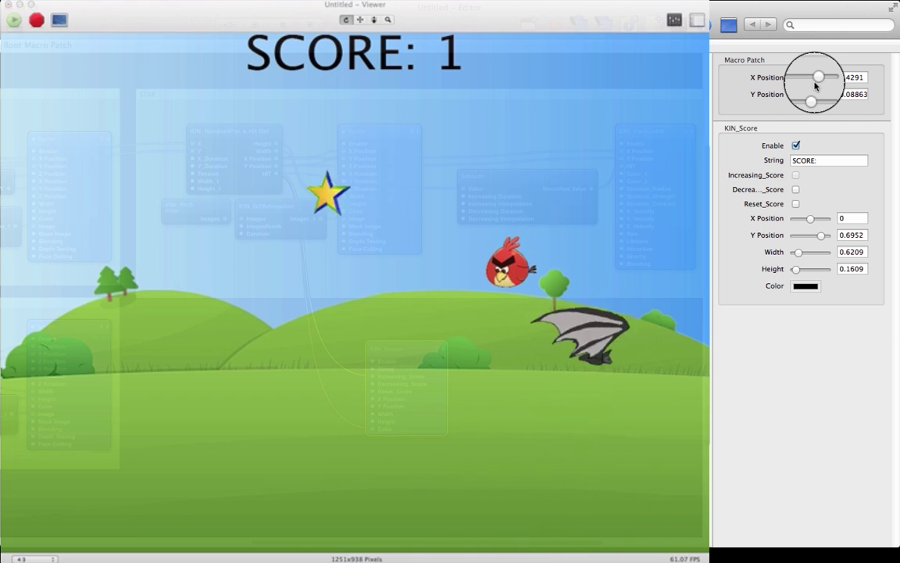
{"action": "mouse_move", "coordinate": [809, 80]}
{"action": "left_mouse_down"}
{"action": "mouse_move", "coordinate": [822, 82]}
{"action": "mouse_move", "coordinate": [811, 81]}
{"action": "mouse_move", "coordinate": [819, 92]}
{"action": "mouse_move", "coordinate": [824, 83]}
{"action": "mouse_move", "coordinate": [810, 95]}
{"action": "left_mouse_up"}
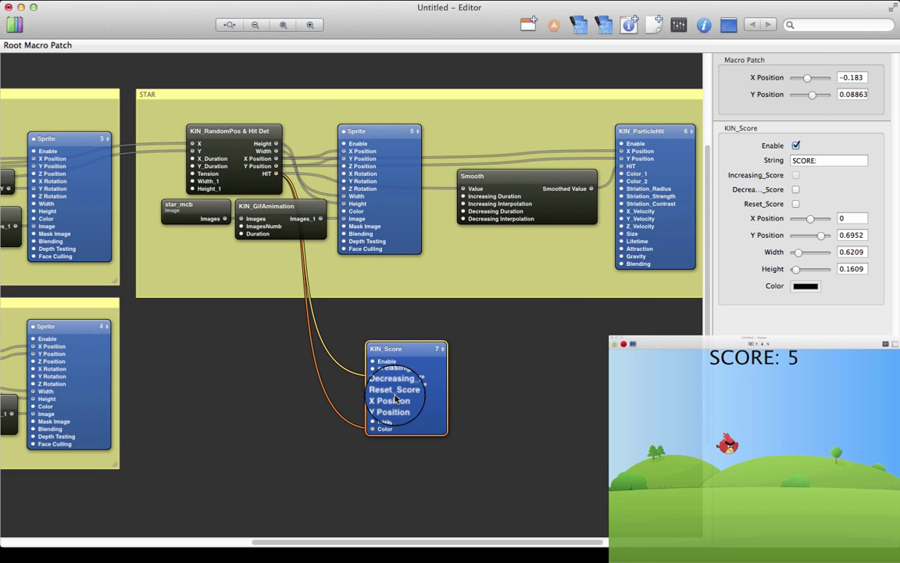
Add a note titled SCORE below the STAR note and resize and arrange it so it encloses the KIN_Score patch
{"action": "left_click_drag", "start_coordinate": [409, 373], "coordinate": [390, 365]}
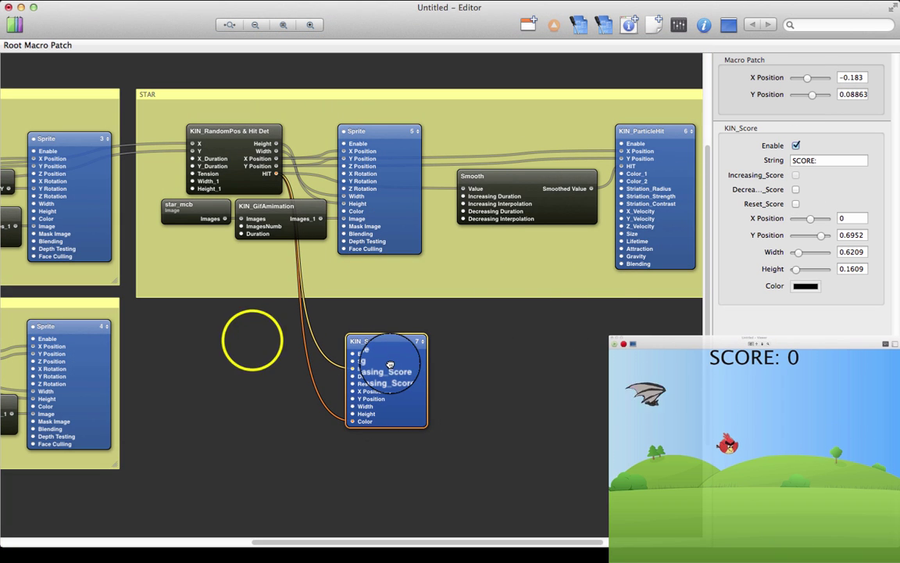
{"action": "right_click", "coordinate": [252, 341]}
{"action": "left_click", "coordinate": [274, 373]}
{"action": "type", "text": "SCOR"}
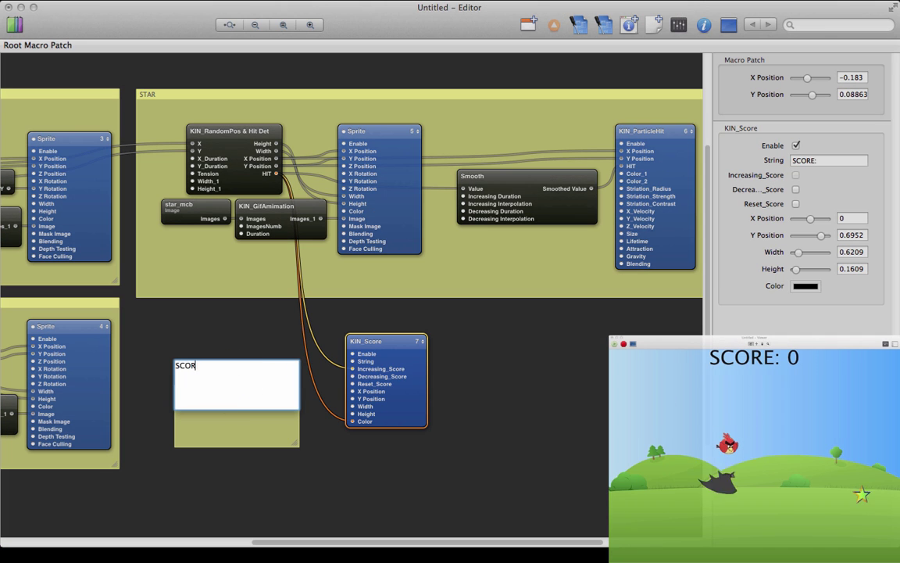
{"action": "type", "text": "E"}
{"action": "left_click_drag", "start_coordinate": [215, 387], "coordinate": [227, 321]}
{"action": "left_click_drag", "start_coordinate": [309, 375], "coordinate": [320, 441]}
{"action": "mouse_move", "coordinate": [251, 320]}
{"action": "left_mouse_down"}
{"action": "mouse_move", "coordinate": [380, 321]}
{"action": "mouse_move", "coordinate": [259, 322]}
{"action": "left_mouse_up"}
{"action": "left_click_drag", "start_coordinate": [404, 341], "coordinate": [280, 342]}
{"action": "left_click", "coordinate": [338, 415]}
Hide the patch parameters and place a new Sprite patch from the library in the empty area beside the SCORE note
{"action": "scroll", "coordinate": [340, 410], "scroll_direction": "left", "scroll_amount": 7}
{"action": "scroll", "coordinate": [341, 408], "scroll_direction": "down", "scroll_amount": 2}
{"action": "scroll", "coordinate": [342, 406], "scroll_direction": "up", "scroll_amount": 3}
{"action": "left_click", "coordinate": [677, 30]}
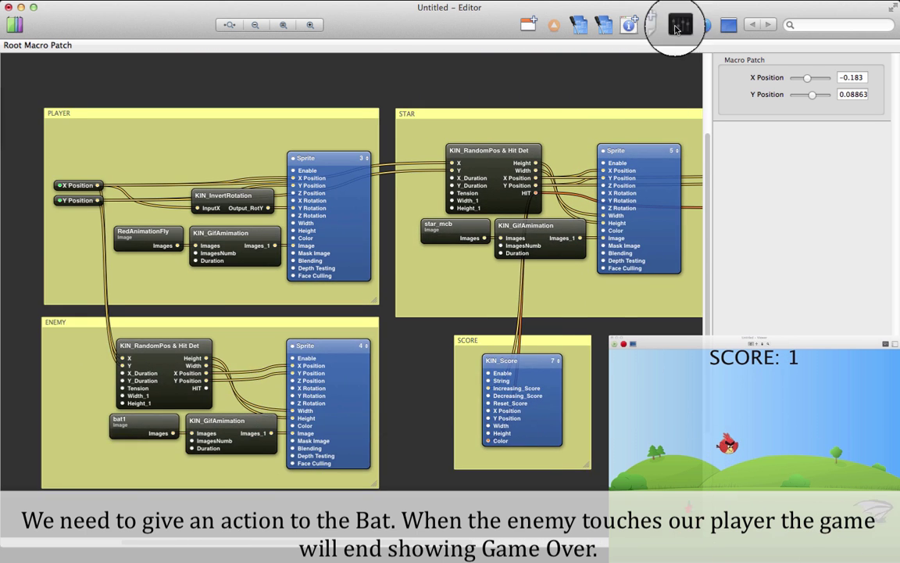
{"action": "left_click", "coordinate": [676, 29]}
{"action": "scroll", "coordinate": [560, 364], "scroll_direction": "right", "scroll_amount": 8}
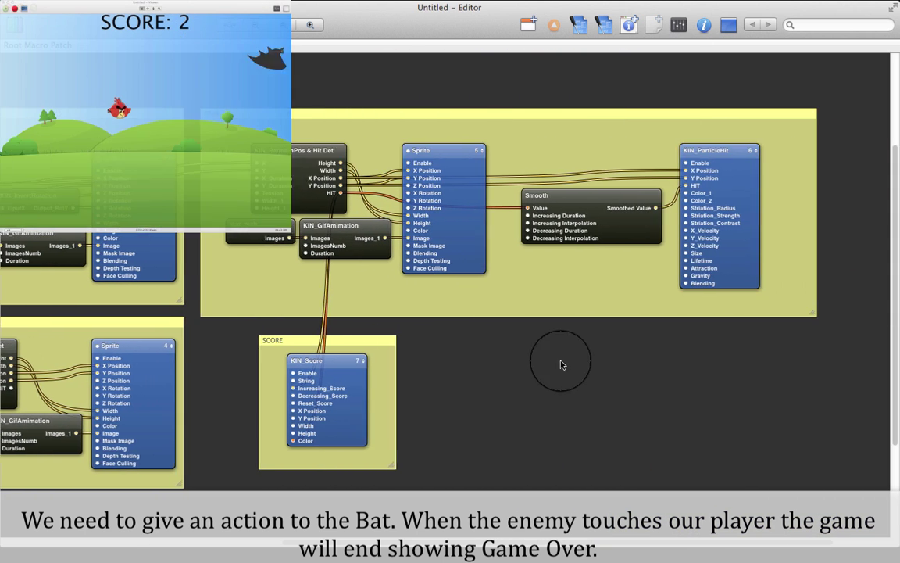
{"action": "key", "text": "super+Return"}
{"action": "type", "text": "sprite"}
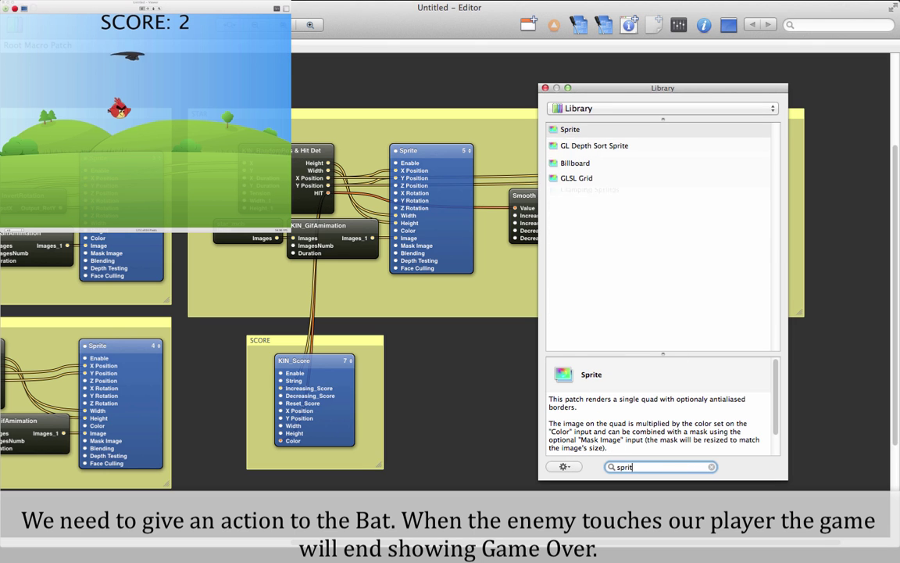
{"action": "left_click_drag", "start_coordinate": [570, 129], "coordinate": [622, 423]}
Bring the backgroundOver image in from Finder, connect it to the new Sprite's Image input, and space the two patches apart
{"action": "key", "text": "super+Tab"}
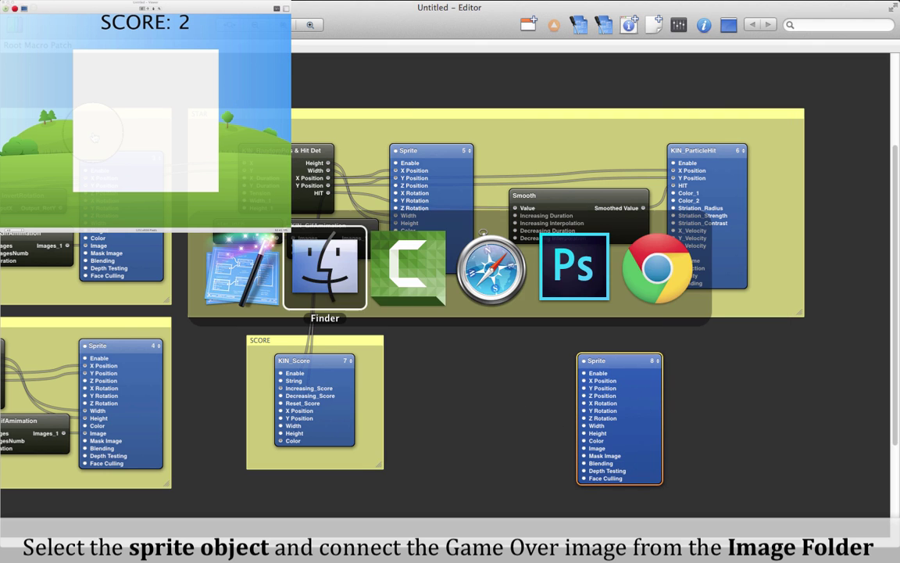
{"action": "left_click", "coordinate": [394, 102]}
{"action": "key", "text": "super+Tab"}
{"action": "left_click_drag", "start_coordinate": [487, 208], "coordinate": [495, 399]}
{"action": "left_click_drag", "start_coordinate": [572, 426], "coordinate": [584, 448]}
{"action": "left_click_drag", "start_coordinate": [489, 400], "coordinate": [538, 443]}
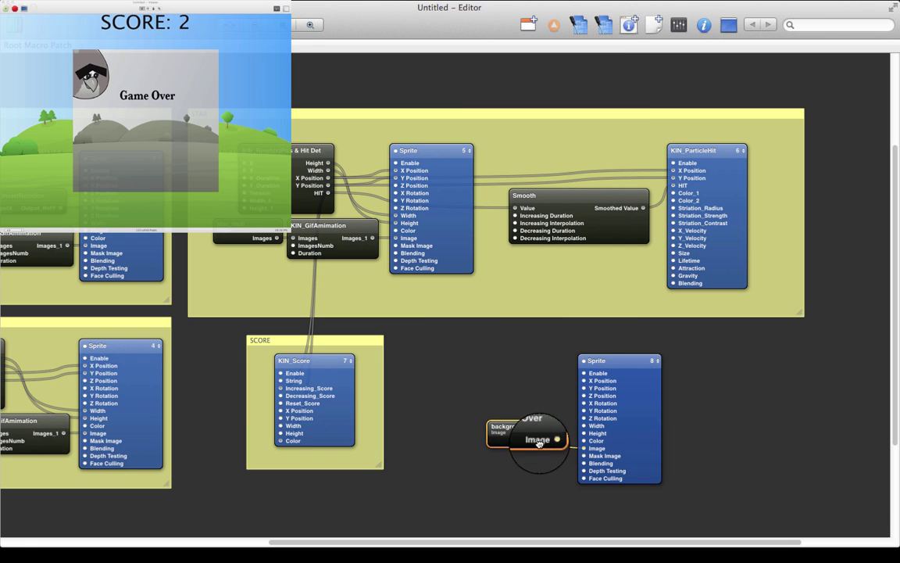
{"action": "left_click_drag", "start_coordinate": [615, 445], "coordinate": [705, 453]}
Add a Rendering Destination Dimensions patch and connect its Width and Height outputs to the Game Over Sprite's Width and Height inputs
{"action": "key", "text": "super+Return"}
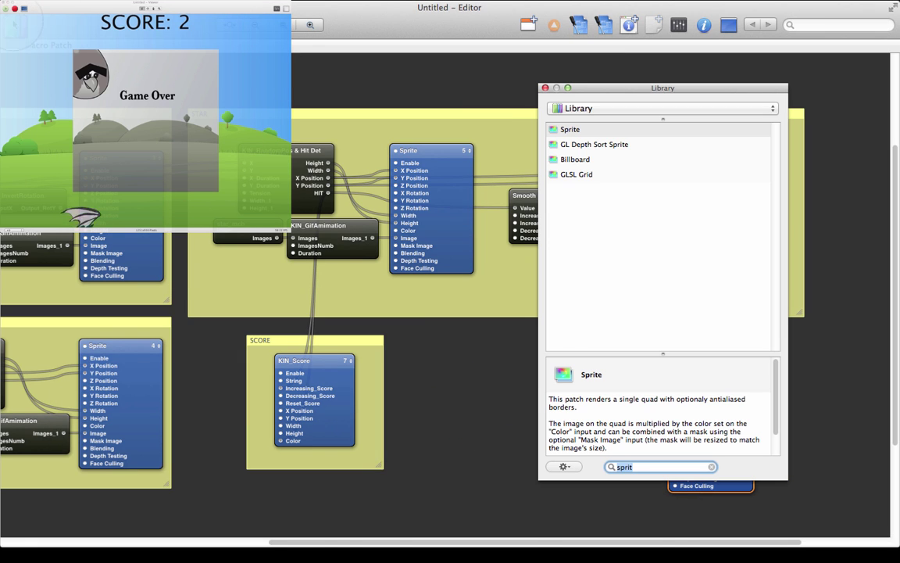
{"action": "type", "text": "render"}
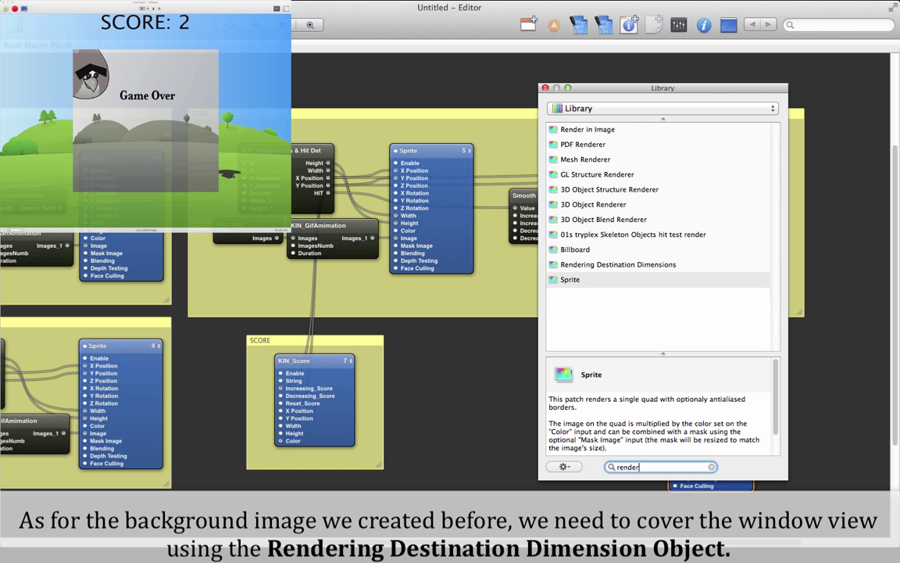
{"action": "left_click", "coordinate": [606, 130]}
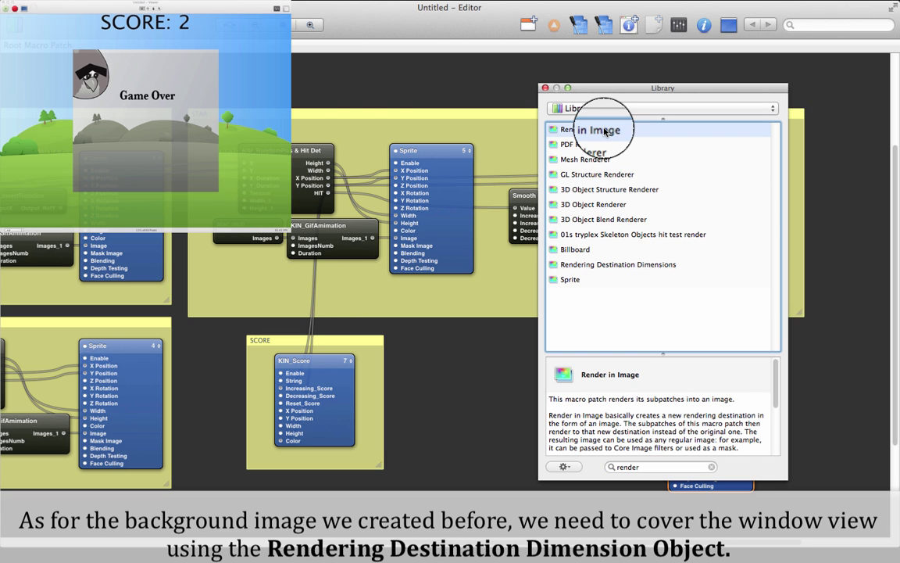
{"action": "left_click", "coordinate": [592, 266]}
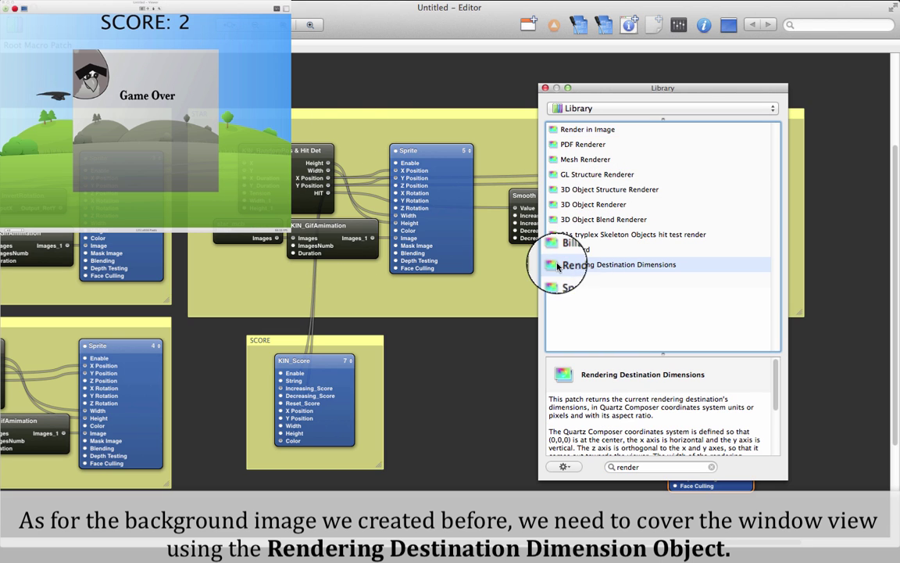
{"action": "left_click_drag", "start_coordinate": [509, 340], "coordinate": [478, 379]}
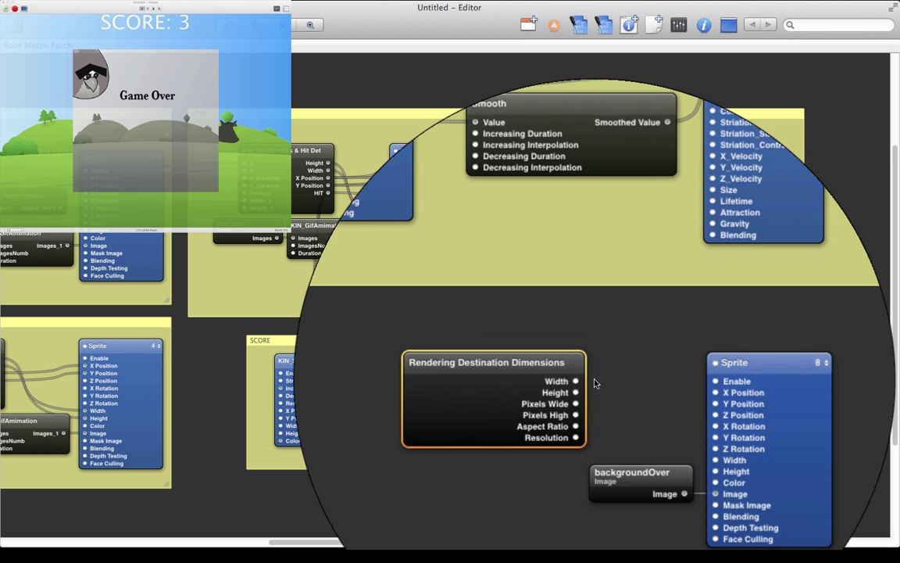
{"action": "left_click_drag", "start_coordinate": [582, 381], "coordinate": [675, 441]}
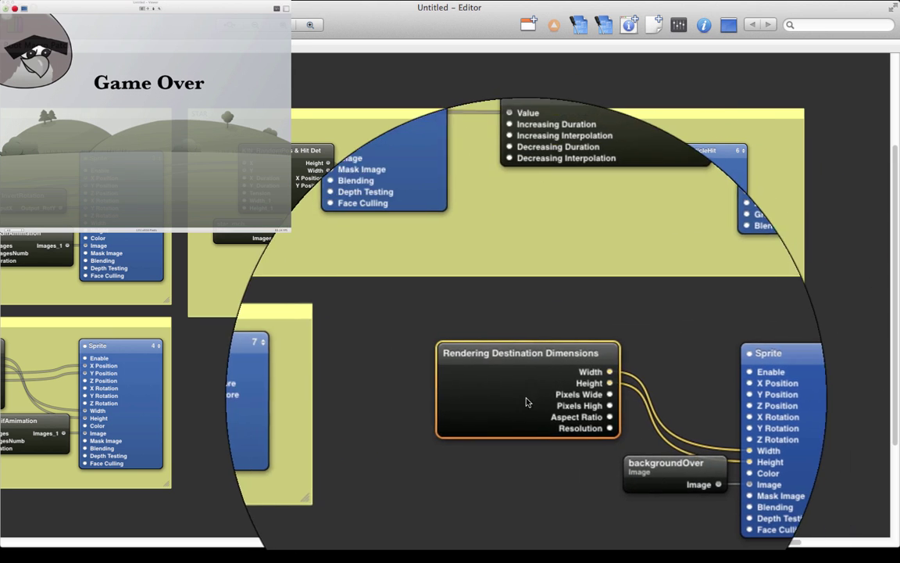
{"action": "left_click_drag", "start_coordinate": [526, 399], "coordinate": [524, 457]}
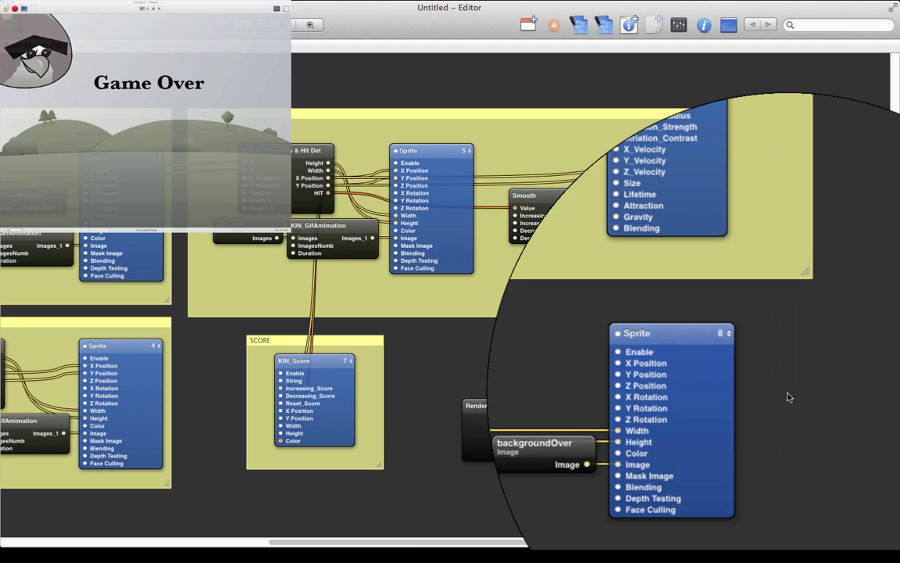
Group the Game Over Sprite, its image and the Rendering Destination Dimensions patch into a macro patch named GameOver
{"action": "left_click_drag", "start_coordinate": [796, 368], "coordinate": [569, 443]}
{"action": "left_click", "coordinate": [529, 24]}
{"action": "double_click", "coordinate": [600, 408]}
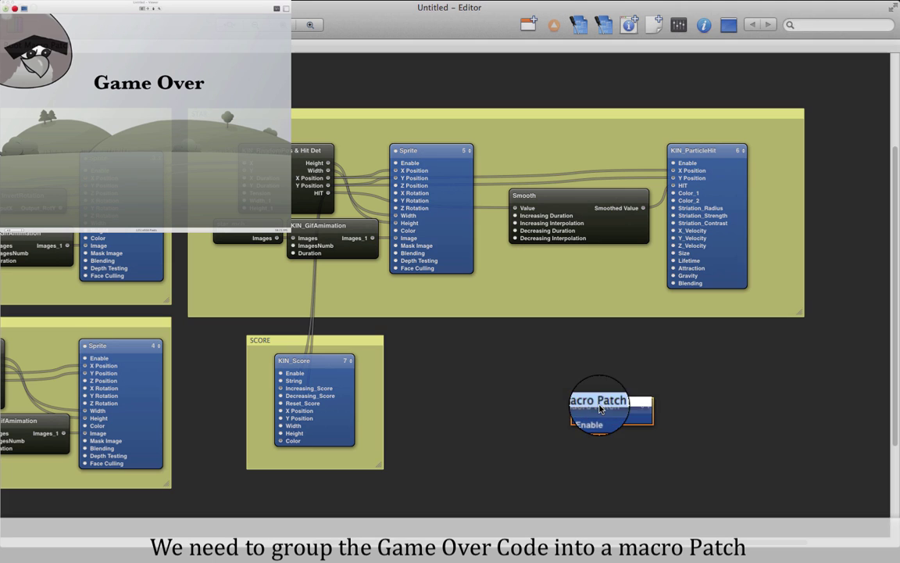
{"action": "type", "text": "GameO"}
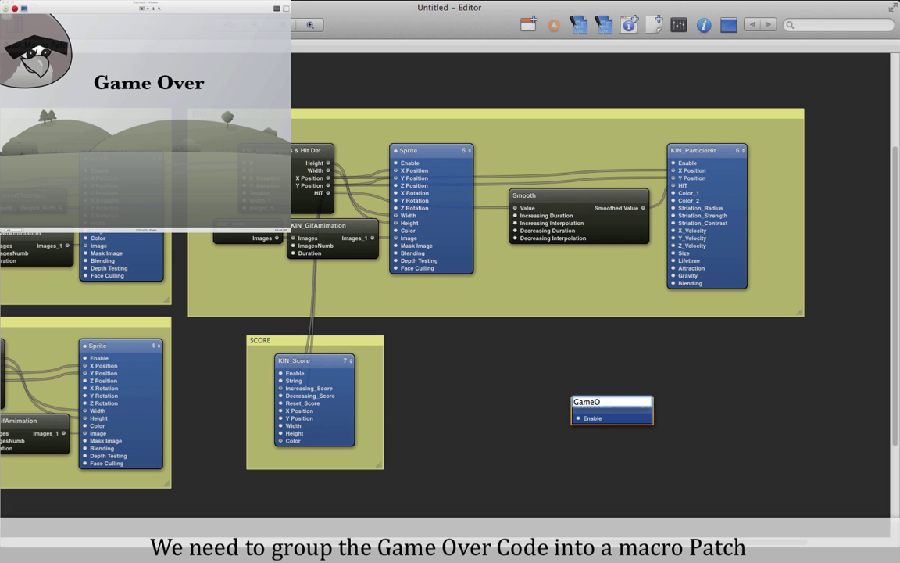
{"action": "type", "text": "ver"}
{"action": "key", "text": "Return"}
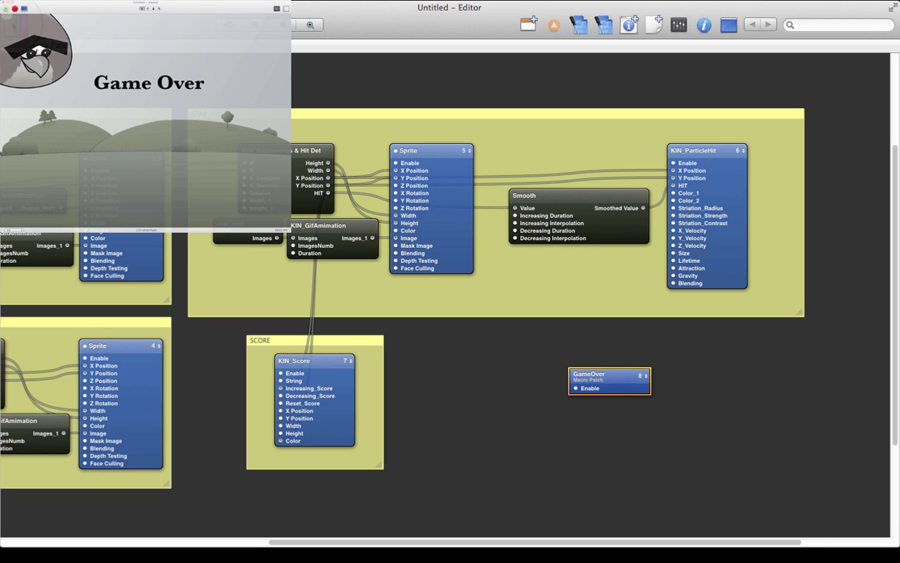
Add a Counter patch from the library and place it between the SCORE note and the GameOver macro patch
{"action": "left_click", "coordinate": [582, 404]}
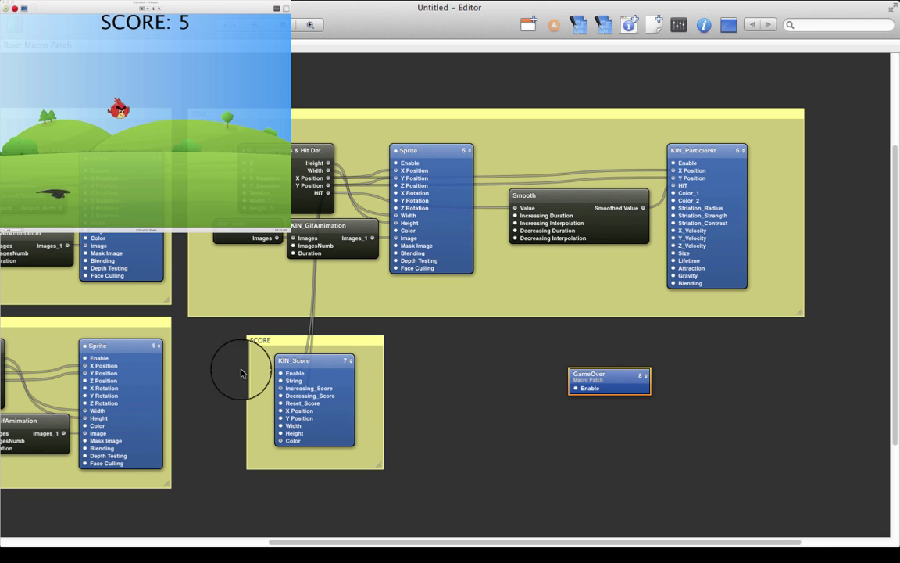
{"action": "scroll", "coordinate": [51, 237], "scroll_direction": "left", "scroll_amount": 5}
{"action": "key", "text": "super+Return"}
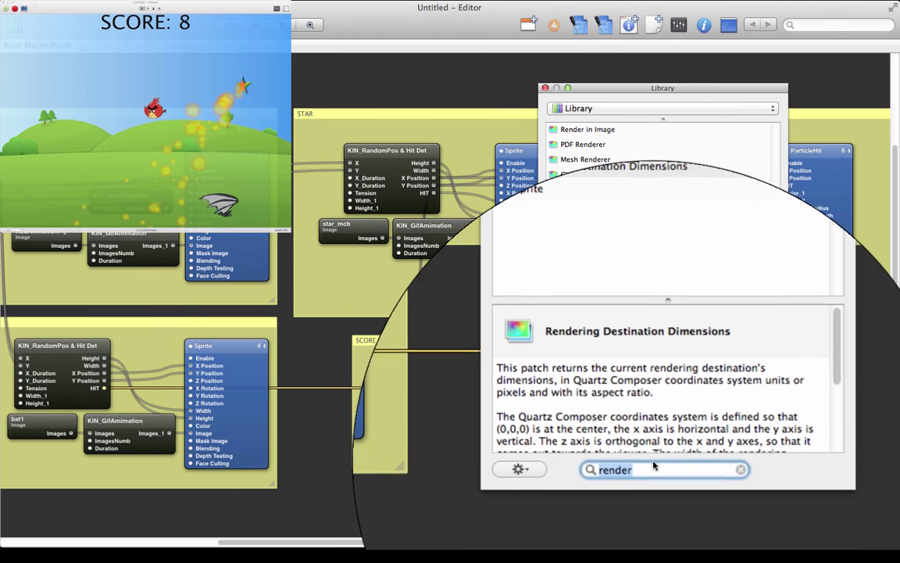
{"action": "type", "text": "count"}
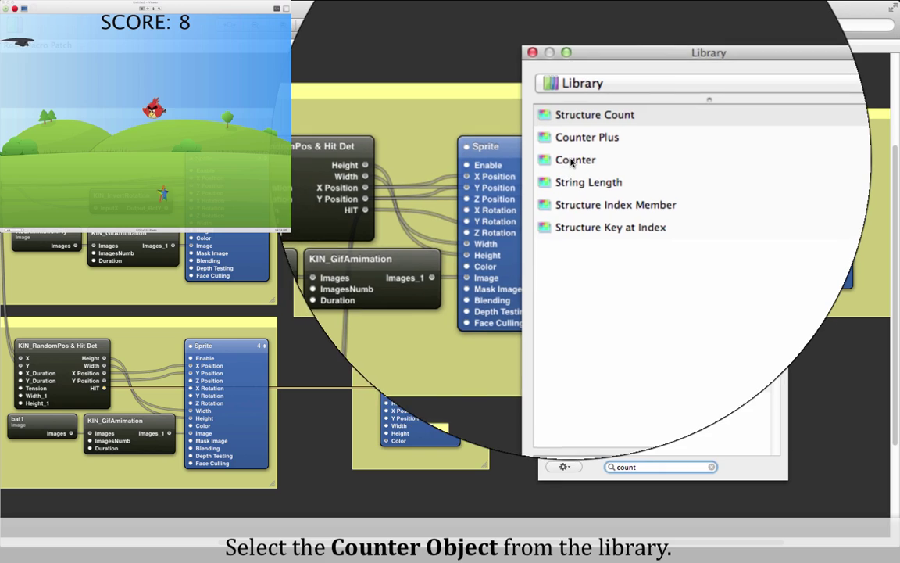
{"action": "double_click", "coordinate": [574, 159]}
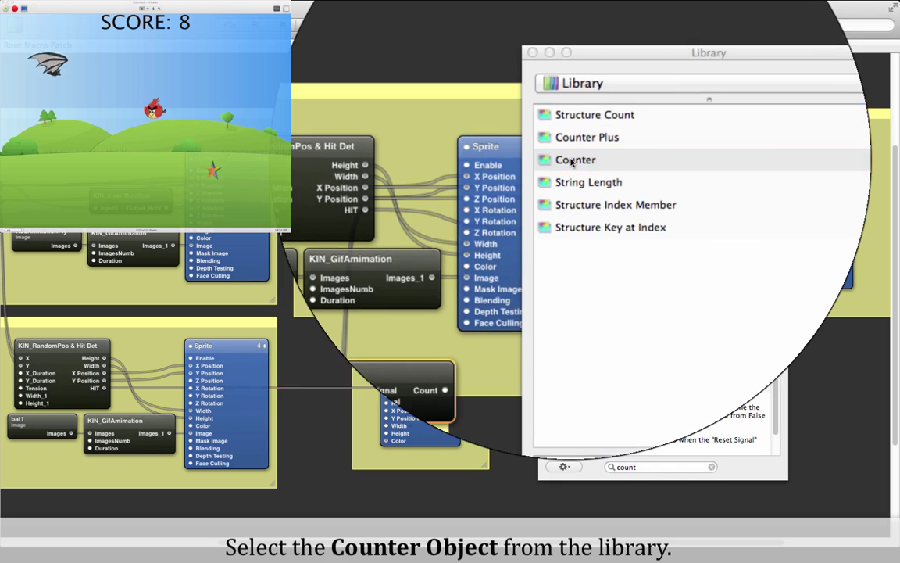
{"action": "left_click_drag", "start_coordinate": [465, 315], "coordinate": [578, 379]}
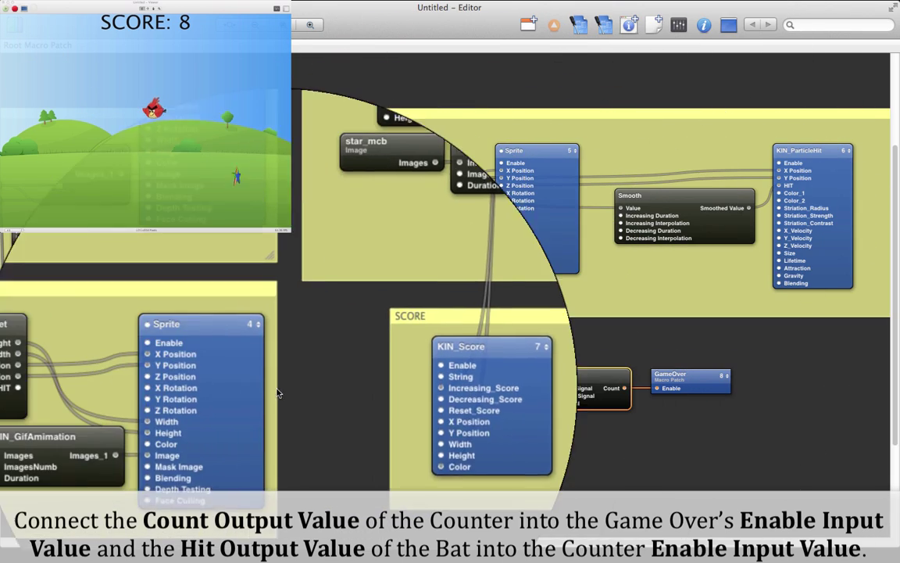
Link the bat's HIT output to the Counter's Increasing Signal and its Count output to GameOver's Enable, then tidy the two patches
{"action": "left_click_drag", "start_coordinate": [104, 388], "coordinate": [545, 385]}
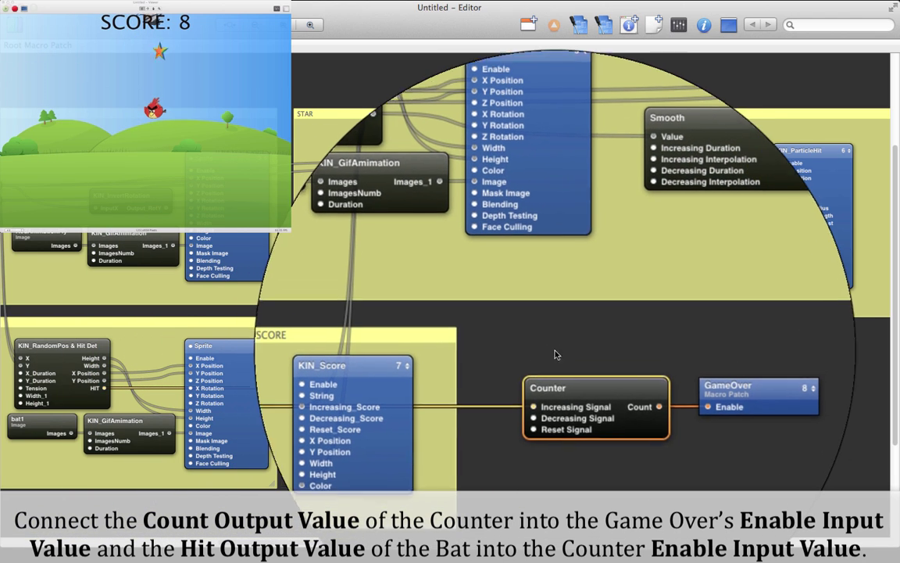
{"action": "left_click_drag", "start_coordinate": [565, 336], "coordinate": [673, 399]}
{"action": "left_click_drag", "start_coordinate": [605, 394], "coordinate": [627, 395]}
Show the patch parameters, test the bat collision with the player's X Position at 0.4103, and trigger the Counter's Reset Signal
{"action": "left_click", "coordinate": [680, 26]}
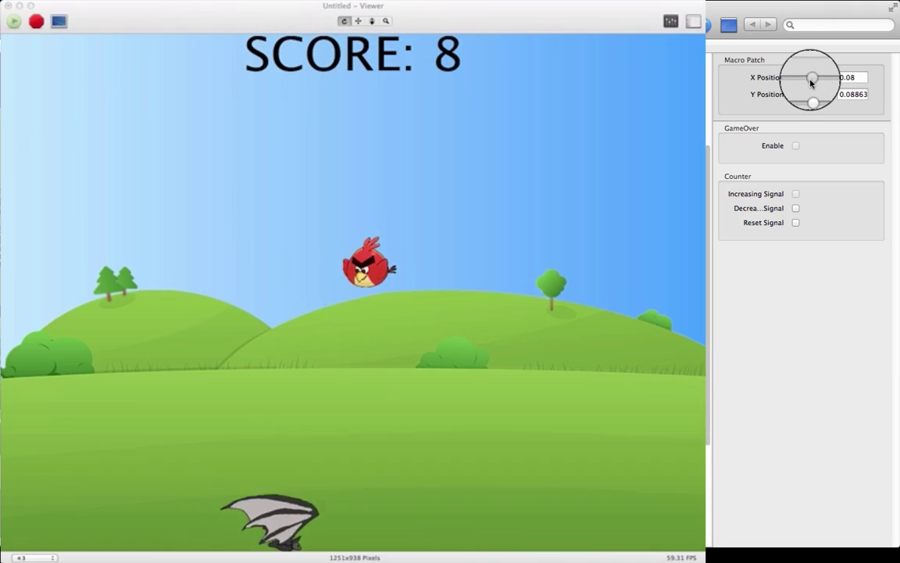
{"action": "left_click_drag", "start_coordinate": [819, 88], "coordinate": [816, 87]}
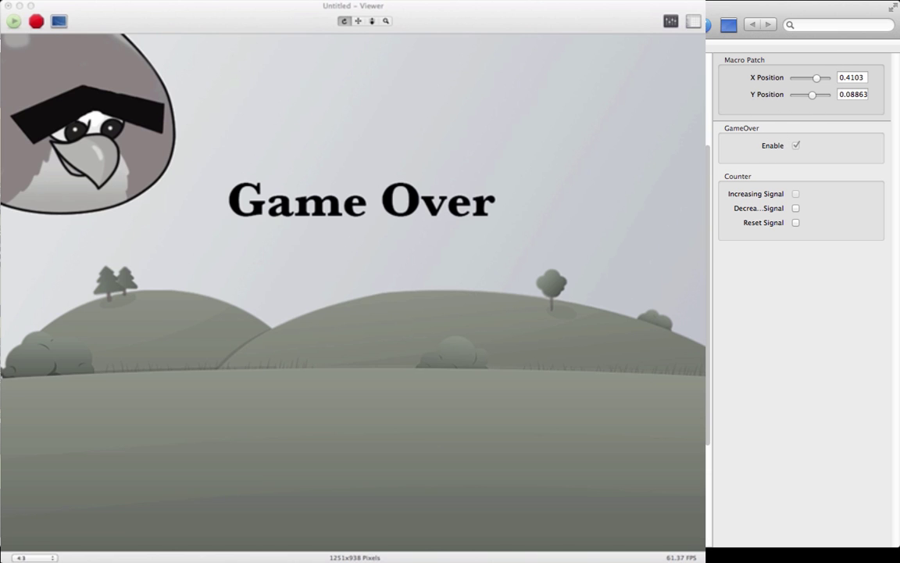
{"action": "left_click", "coordinate": [795, 223]}
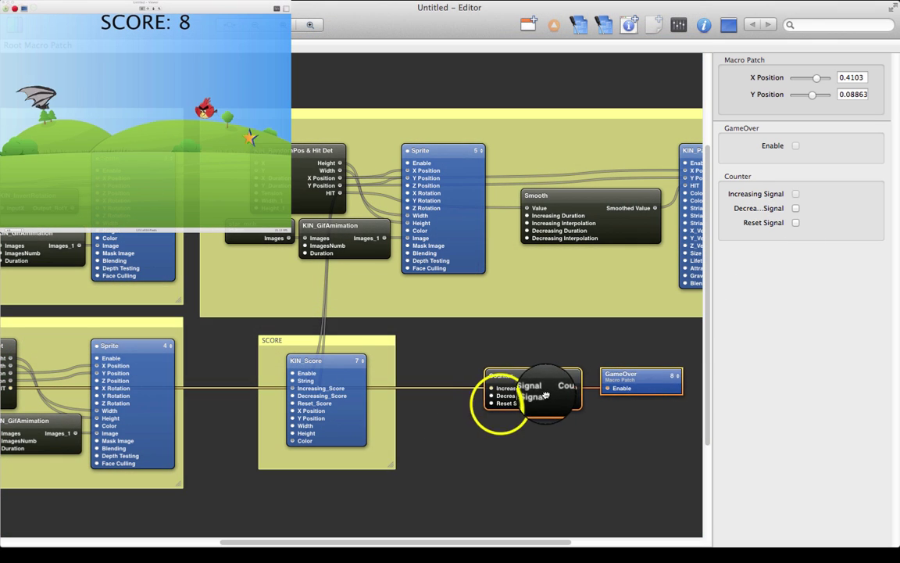
Insert an input splitter for the Counter's Reset Signal and rename it StartAgain
{"action": "right_click", "coordinate": [506, 402]}
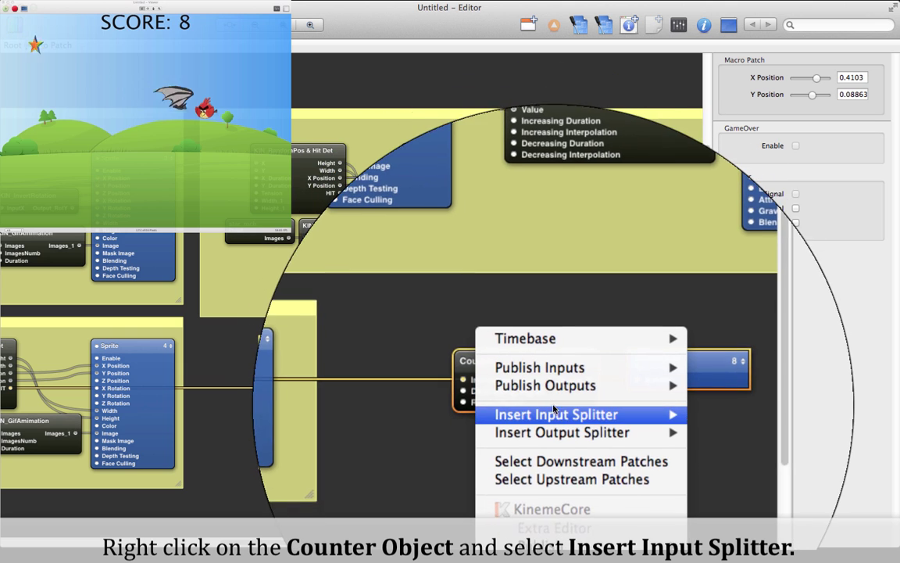
{"action": "mouse_move", "coordinate": [552, 409]}
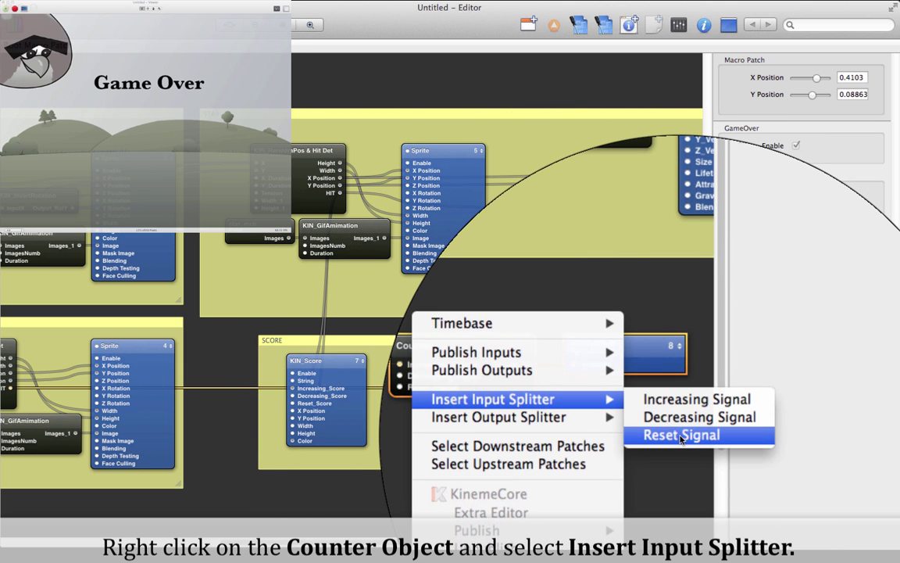
{"action": "left_click", "coordinate": [681, 436]}
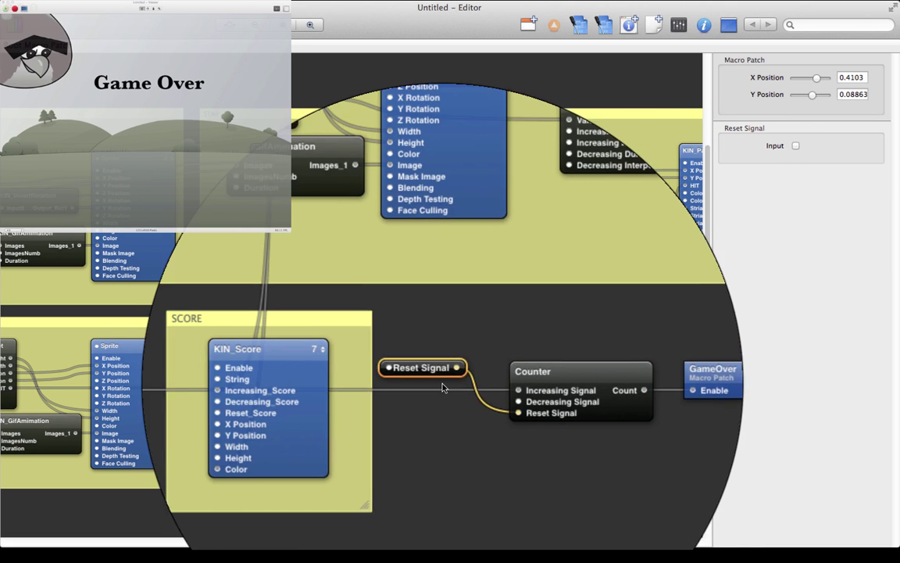
{"action": "double_click", "coordinate": [431, 388]}
{"action": "type", "text": "Sta"}
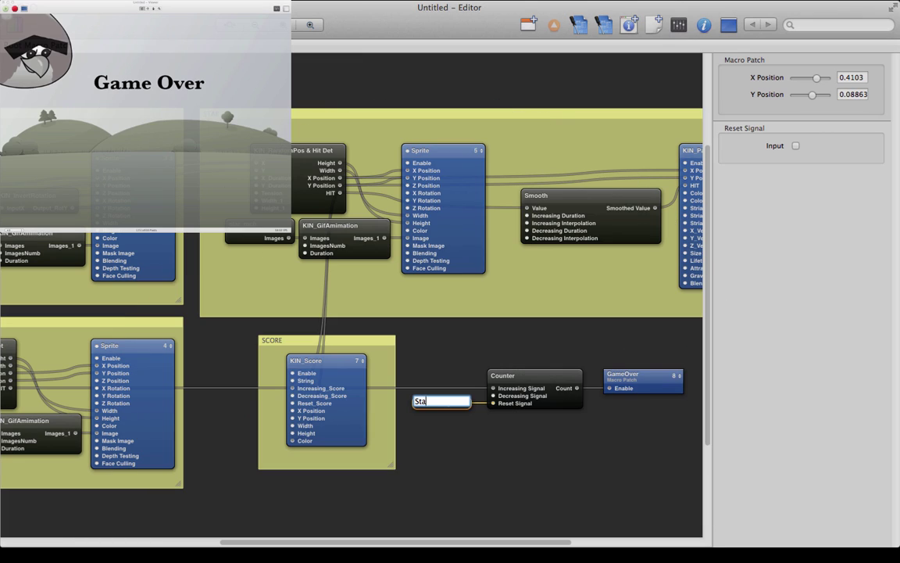
{"action": "type", "text": "rtAgain"}
{"action": "key", "text": "Return"}
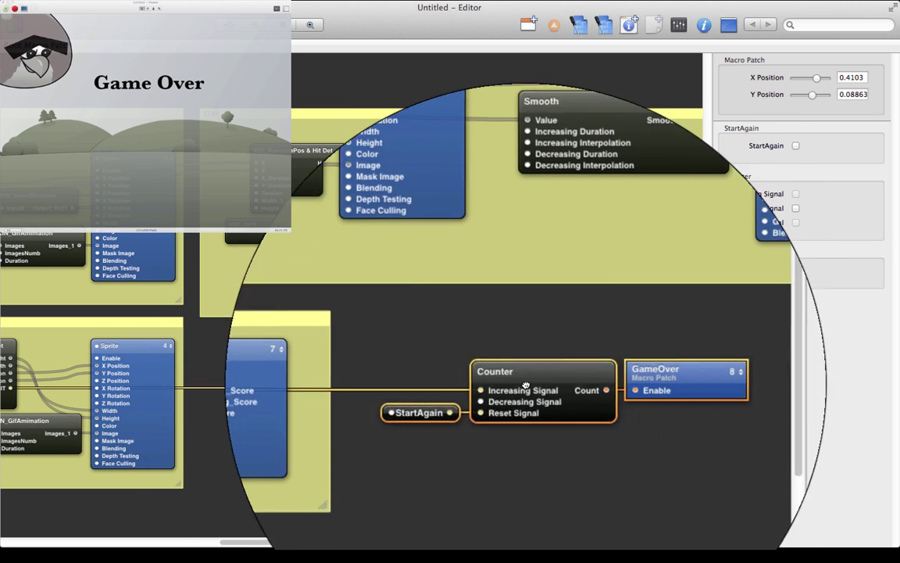
Connect the StartAgain splitter's output to KIN_Score's Reset_Score input and publish the splitter's input
{"action": "left_click_drag", "start_coordinate": [426, 405], "coordinate": [209, 406]}
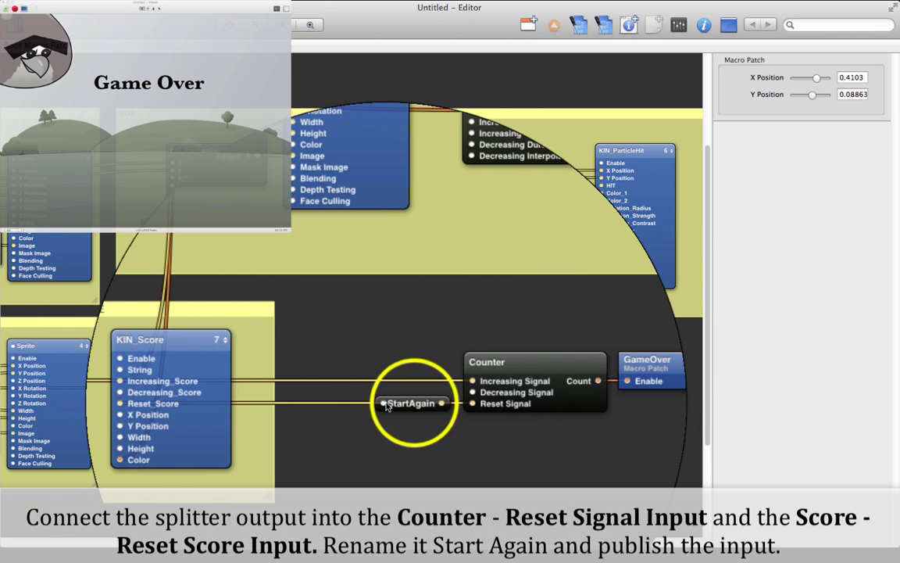
{"action": "right_click", "coordinate": [388, 406]}
{"action": "mouse_move", "coordinate": [438, 397]}
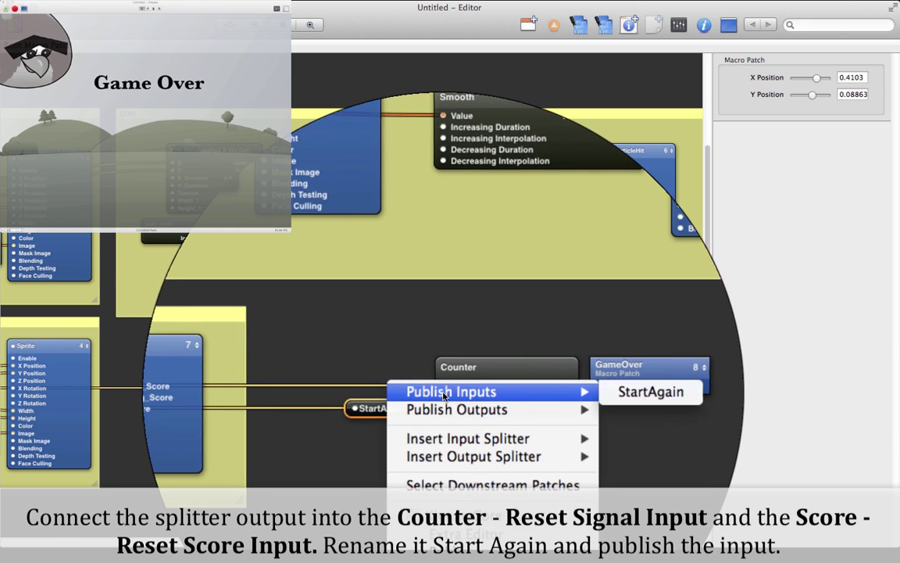
{"action": "left_click", "coordinate": [579, 391]}
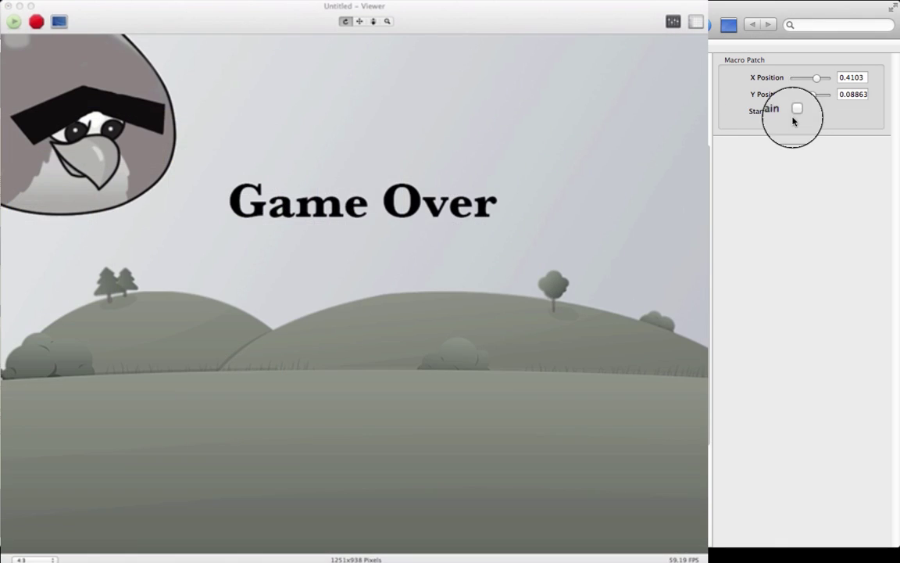
Test restarting the game by toggling the published StartAgain parameter
{"action": "left_click", "coordinate": [796, 112]}
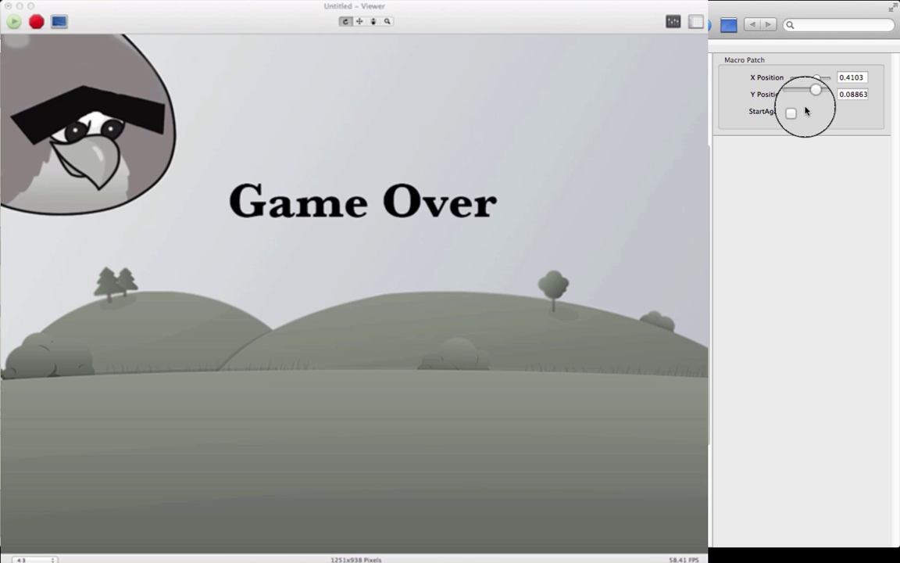
{"action": "left_click", "coordinate": [791, 112]}
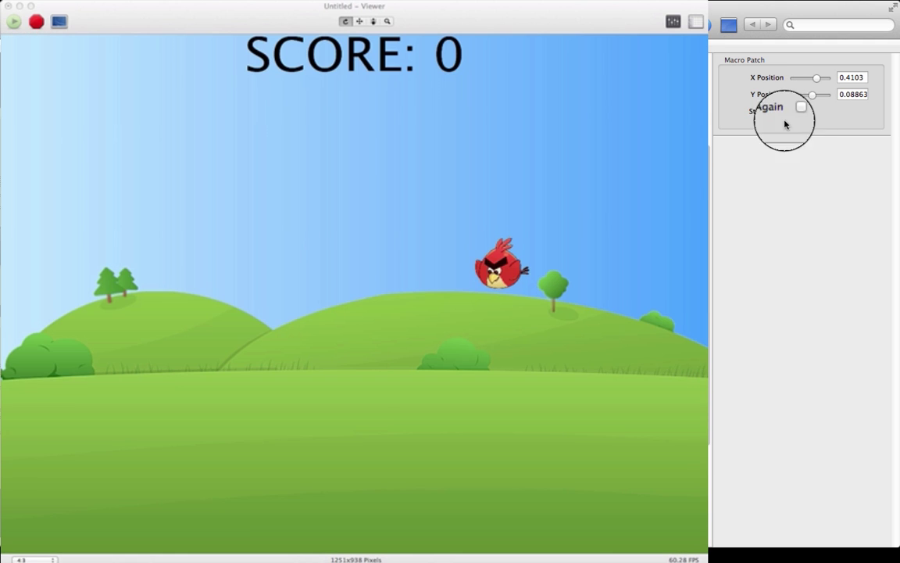
Add a Keyboard patch from the library and place it above the StartAgain splitter
{"action": "key", "text": "super+a"}
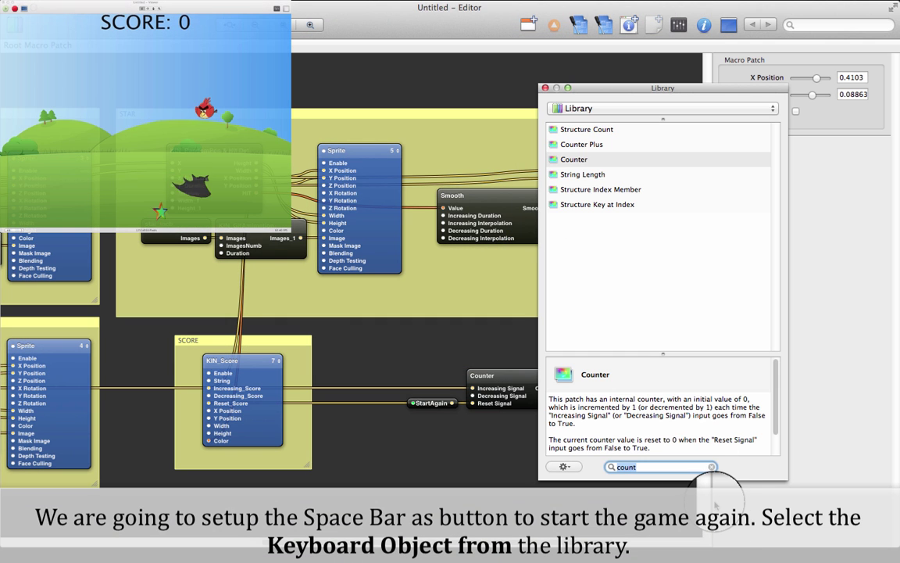
{"action": "type", "text": "key"}
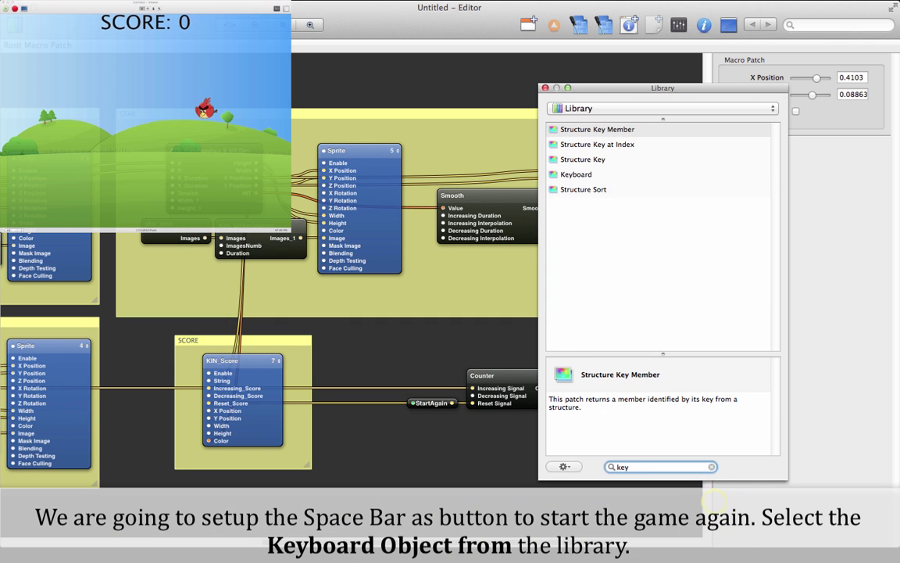
{"action": "left_click", "coordinate": [578, 175]}
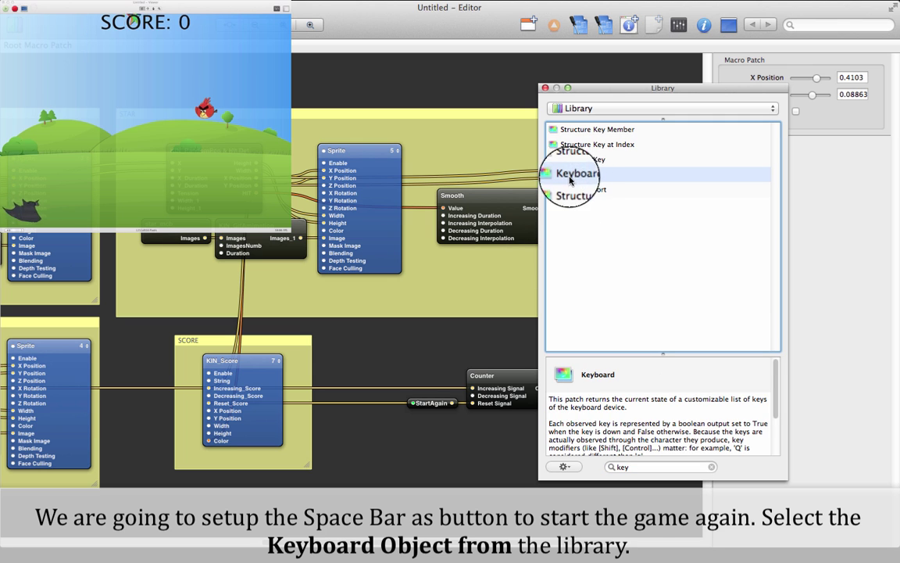
{"action": "left_click_drag", "start_coordinate": [547, 229], "coordinate": [398, 361]}
{"action": "key", "text": "super+Return"}
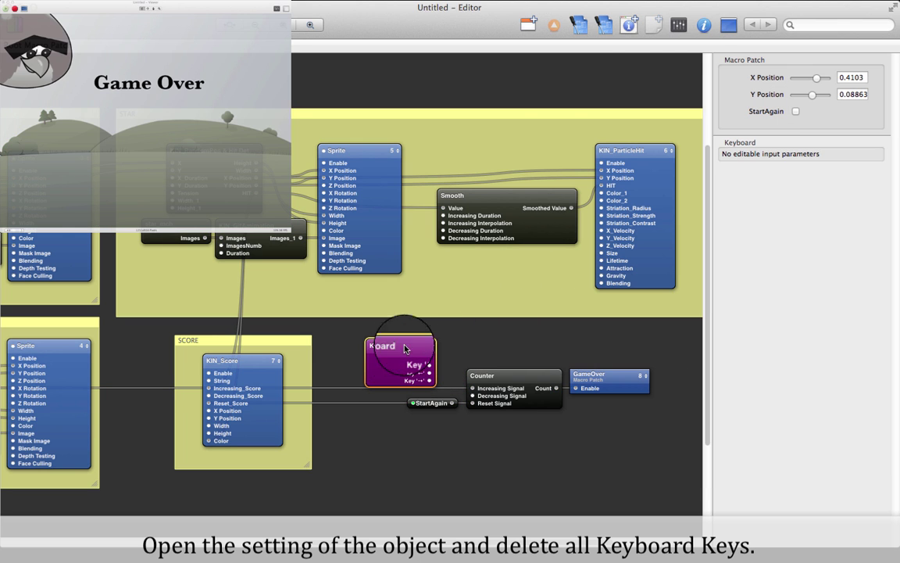
Delete all default keys in the Keyboard patch settings and add a single key mapped to the space bar
{"action": "left_click", "coordinate": [703, 28]}
{"action": "left_click", "coordinate": [449, 120]}
{"action": "left_click", "coordinate": [447, 136]}
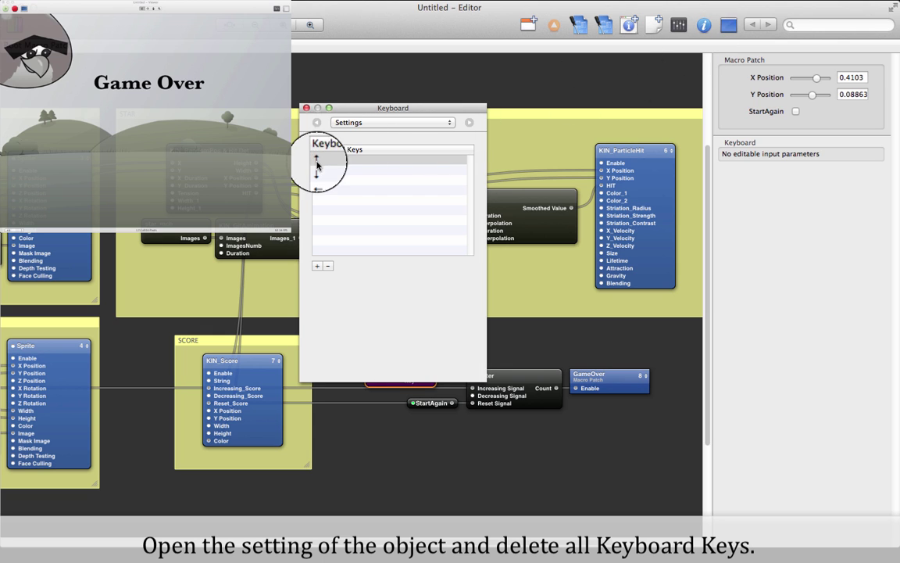
{"action": "left_click", "coordinate": [330, 268]}
{"action": "left_click", "coordinate": [329, 267]}
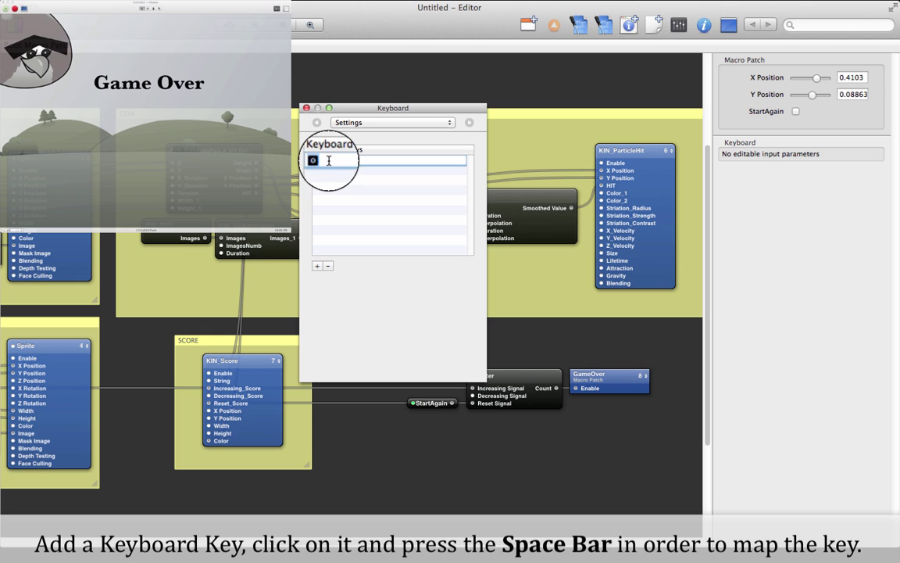
{"action": "left_click", "coordinate": [307, 107]}
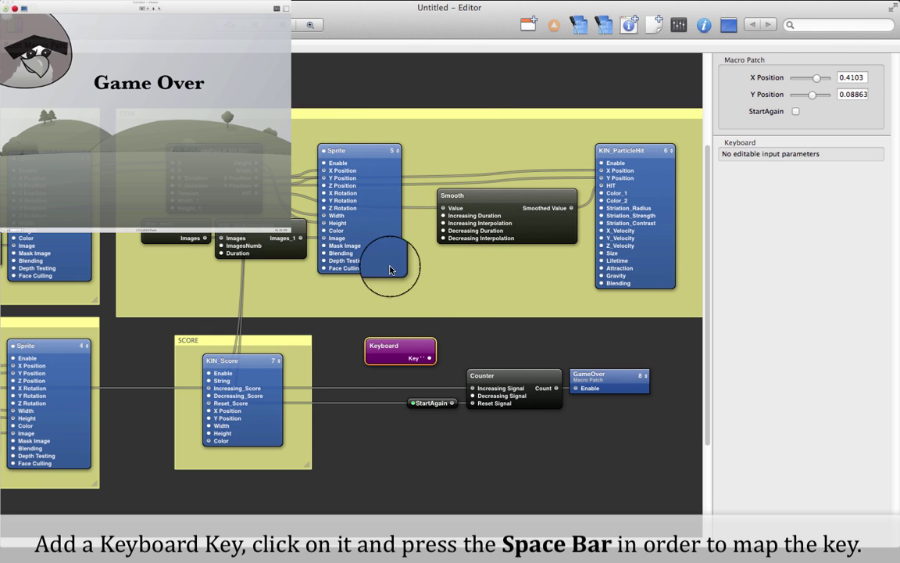
Connect the Keyboard's space key output to the StartAgain splitter and move the Keyboard patch beside the Counter
{"action": "left_click_drag", "start_coordinate": [429, 358], "coordinate": [413, 403]}
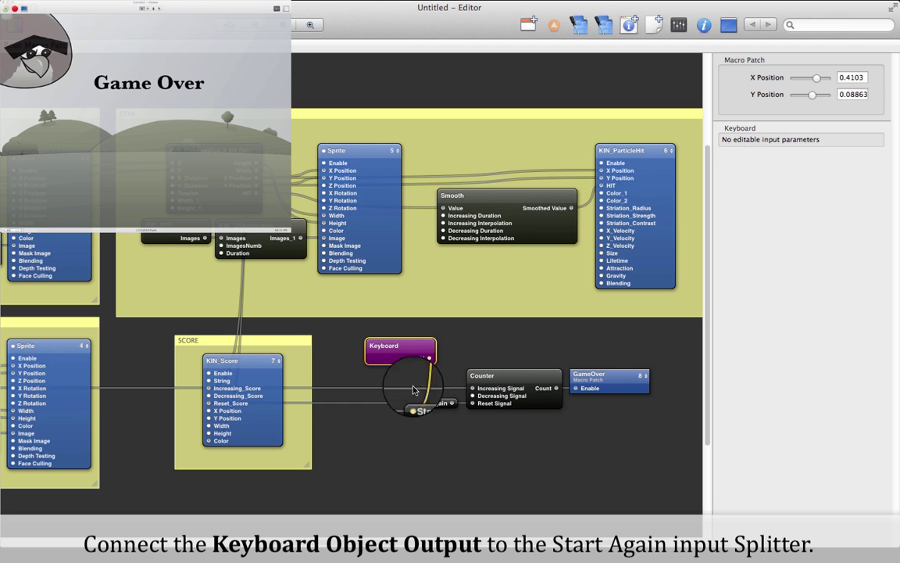
{"action": "left_click_drag", "start_coordinate": [434, 361], "coordinate": [434, 373]}
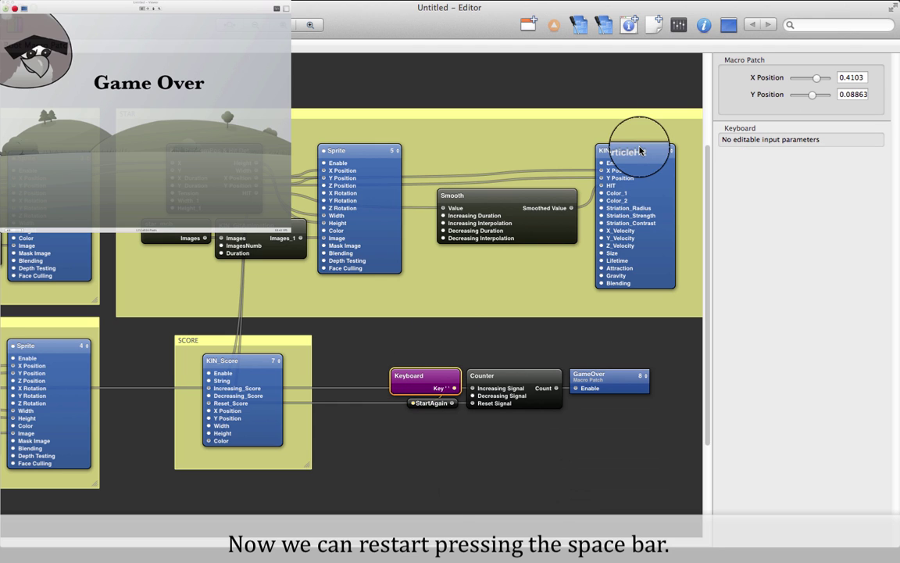
{"action": "key", "text": "space"}
Add a note titled GameOver and size it to enclose the Keyboard, StartAgain, Counter and GameOver patches
{"action": "right_click", "coordinate": [378, 327]}
{"action": "left_click", "coordinate": [406, 372]}
{"action": "type", "text": "G"}
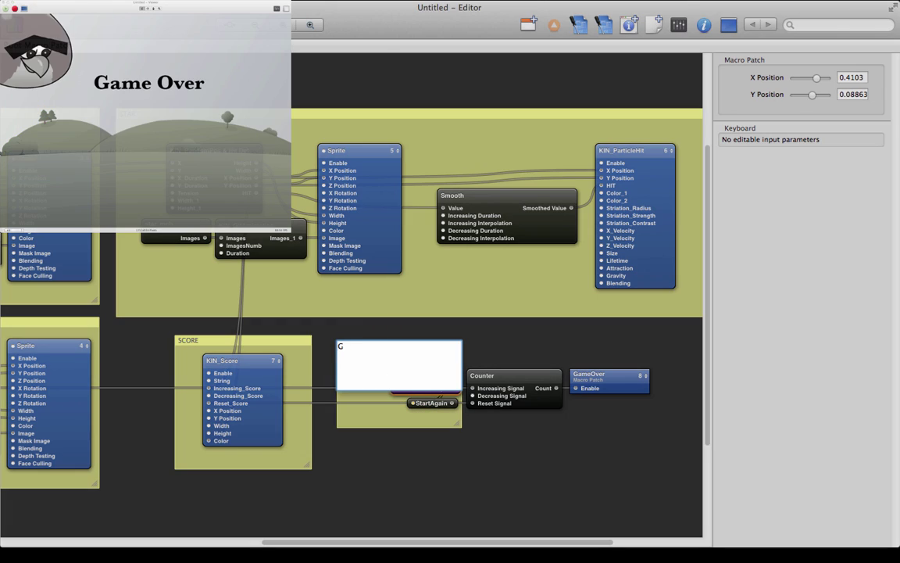
{"action": "type", "text": "ameOver"}
{"action": "left_click", "coordinate": [381, 332]}
{"action": "left_click_drag", "start_coordinate": [383, 365], "coordinate": [379, 357]}
{"action": "left_click_drag", "start_coordinate": [457, 415], "coordinate": [667, 425]}
{"action": "left_click_drag", "start_coordinate": [580, 360], "coordinate": [590, 355]}
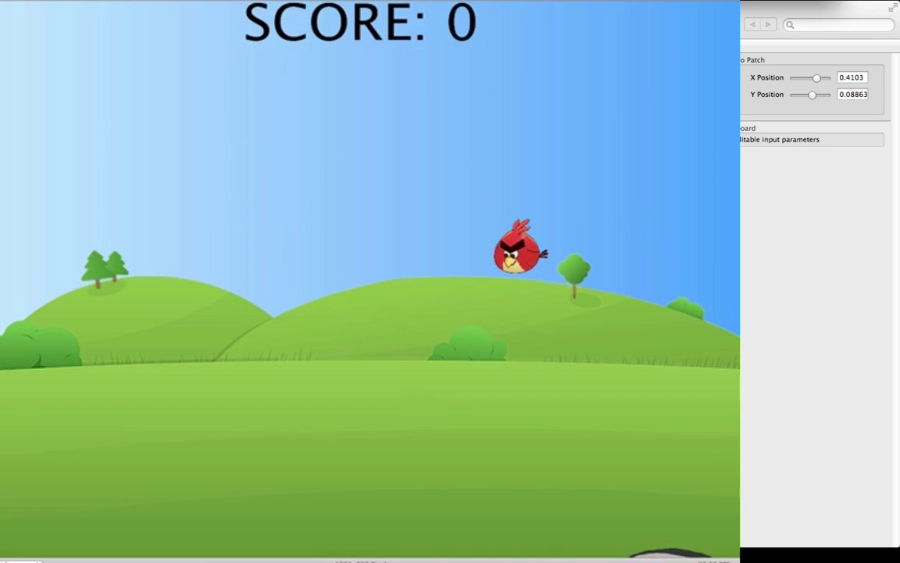
Test the game by moving the player's X Position and restarting with the space bar
{"action": "mouse_move", "coordinate": [817, 79]}
{"action": "left_mouse_down"}
{"action": "mouse_move", "coordinate": [812, 100]}
{"action": "mouse_move", "coordinate": [804, 81]}
{"action": "mouse_move", "coordinate": [833, 76]}
{"action": "mouse_move", "coordinate": [810, 81]}
{"action": "mouse_move", "coordinate": [812, 96]}
{"action": "mouse_move", "coordinate": [820, 80]}
{"action": "mouse_move", "coordinate": [830, 83]}
{"action": "left_mouse_up"}
{"action": "left_click", "coordinate": [570, 433]}
{"action": "key", "text": "space"}
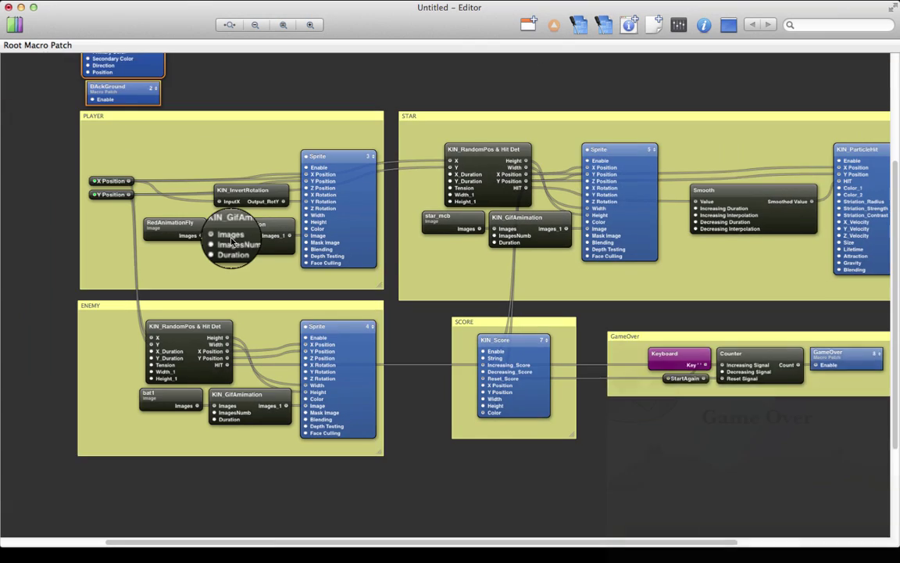
Add a Mouse patch above the PLAYER note and connect its X and Y Position outputs to the matching position splitters
{"action": "scroll", "coordinate": [289, 273], "scroll_direction": "right", "scroll_amount": 3}
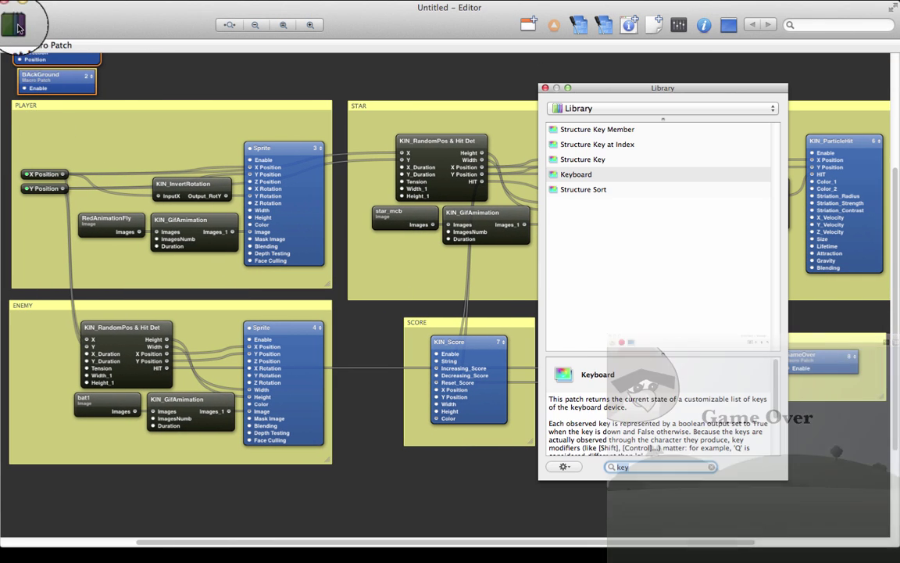
{"action": "type", "text": "mouse"}
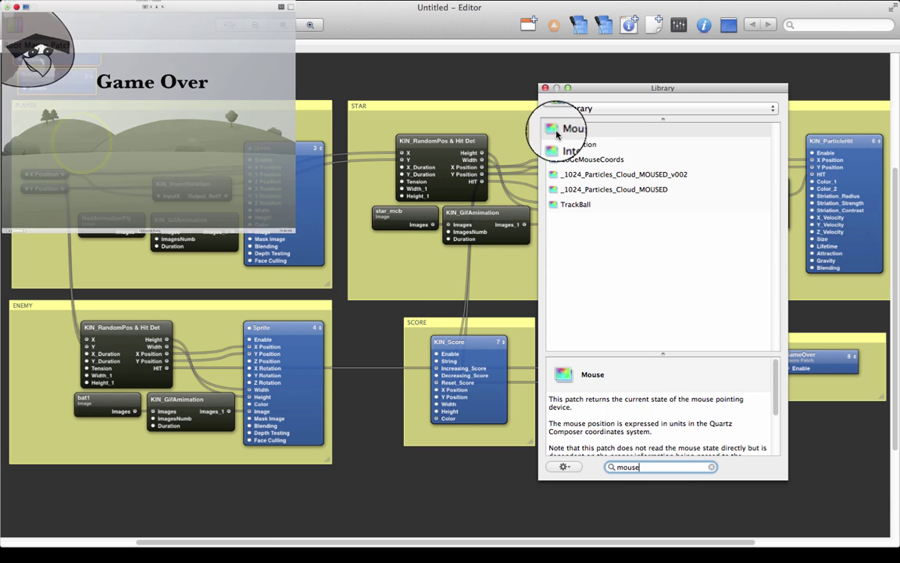
{"action": "left_click_drag", "start_coordinate": [547, 129], "coordinate": [76, 140]}
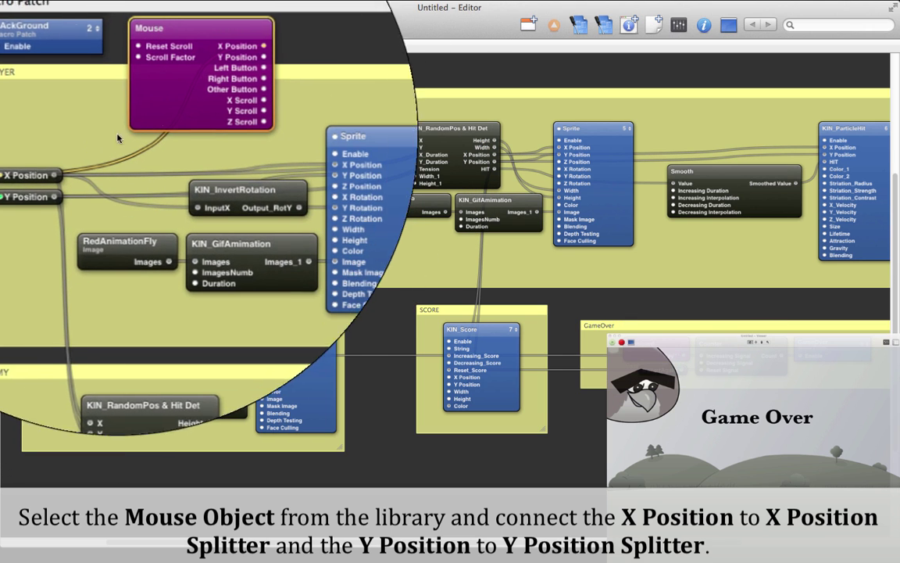
{"action": "left_click_drag", "start_coordinate": [217, 85], "coordinate": [41, 178]}
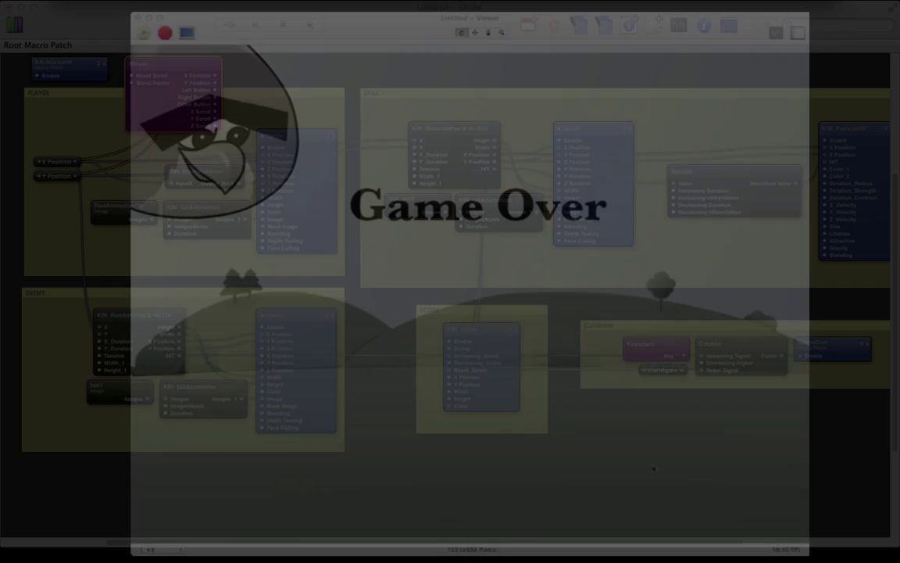